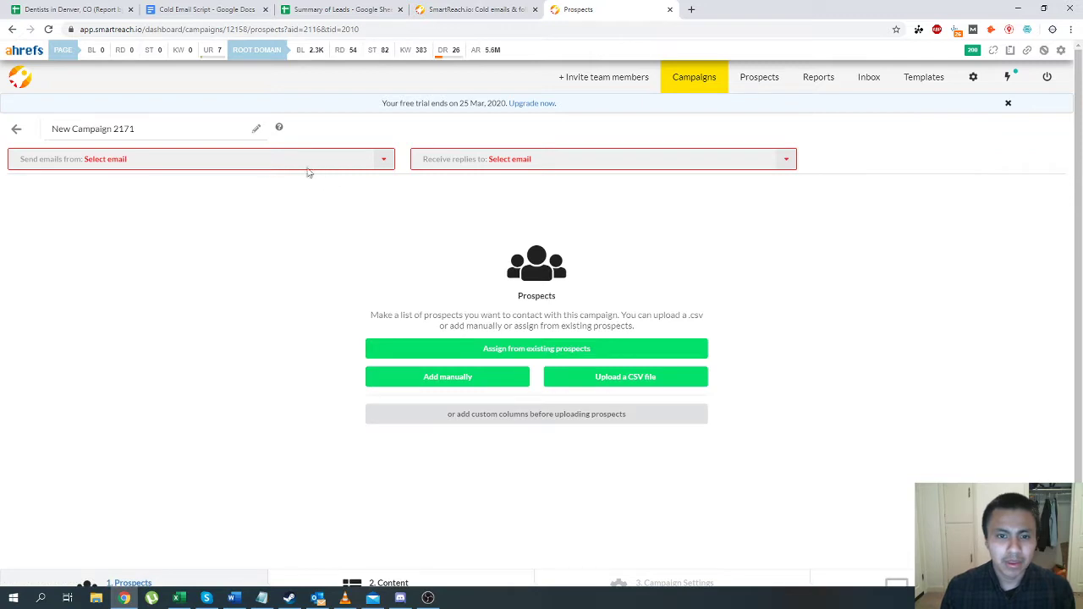
Step: Set the campaign's sending and reply addresses to the existing SMTP-IMAP email account, and start a CSV prospect upload
left_click(267, 166)
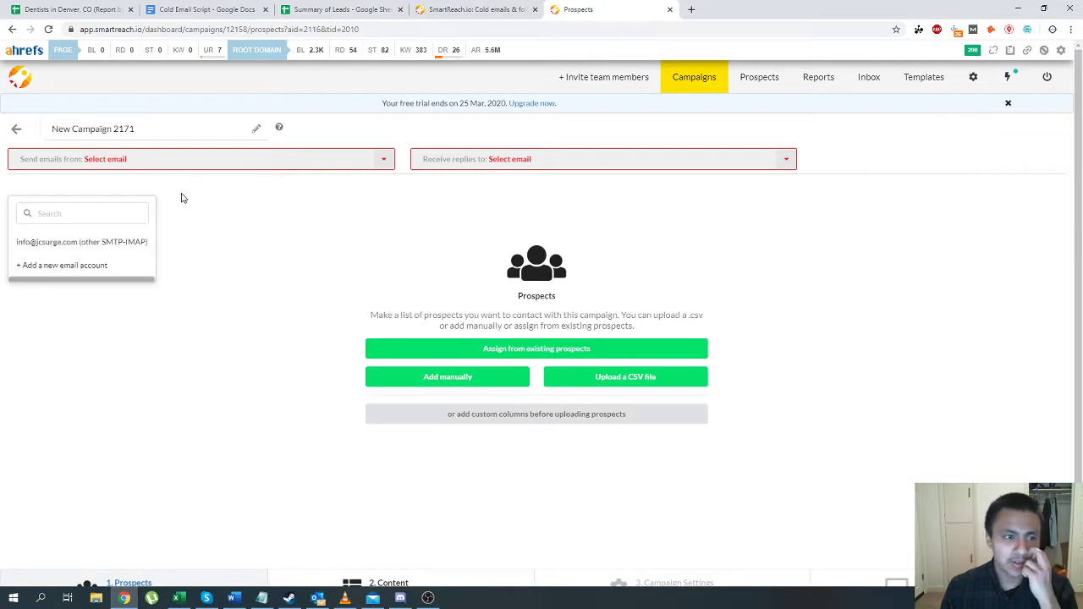
left_click(71, 243)
left_click(454, 161)
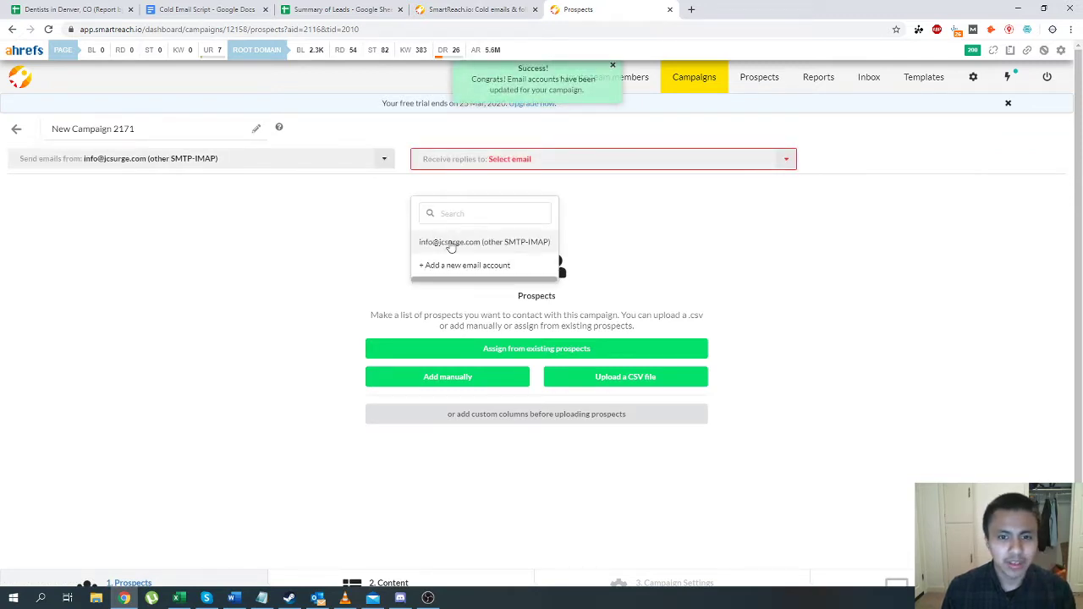
left_click(450, 243)
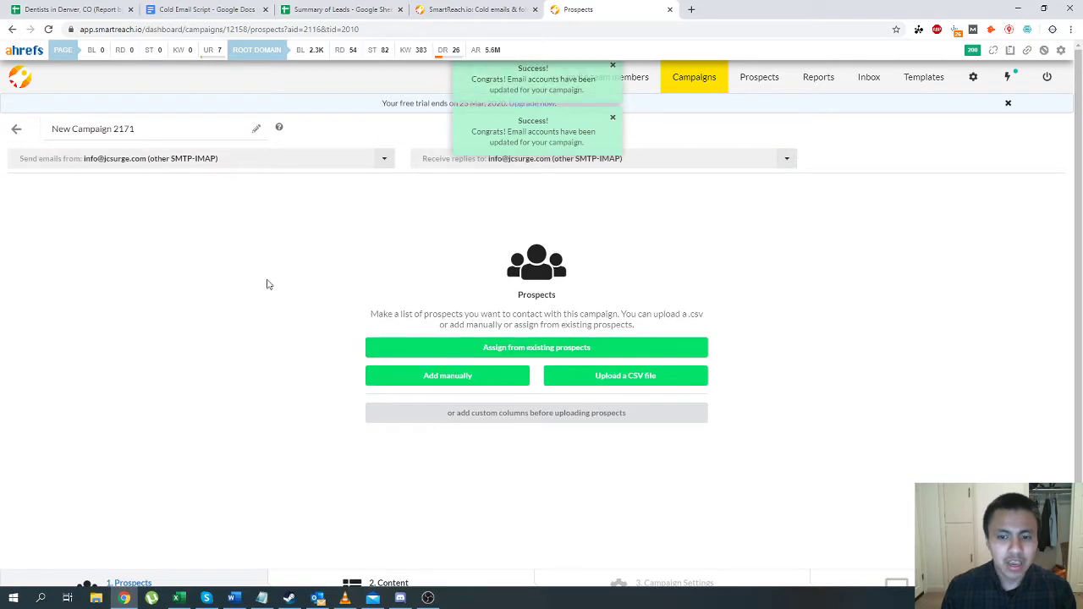
left_click(621, 380)
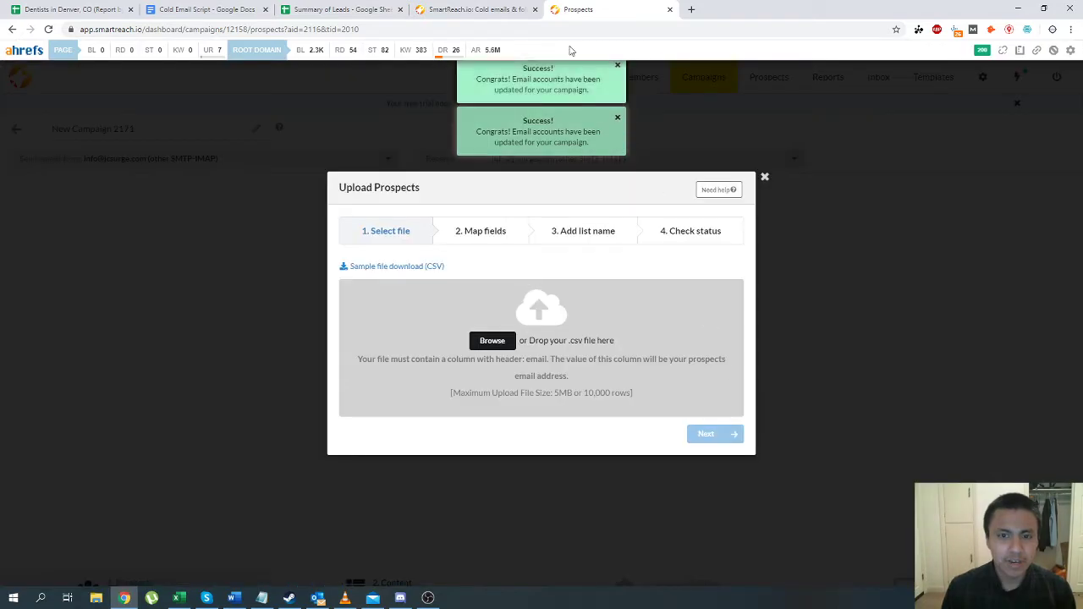
Step: In the Dentists in Denver Google Sheets file, add a new sheet named Names
left_click(63, 9)
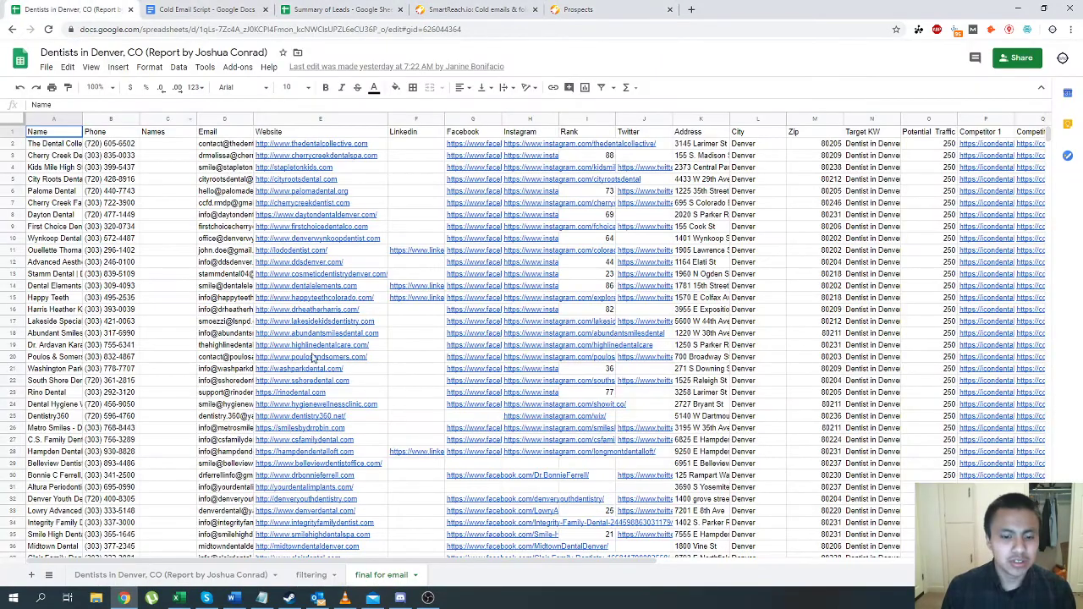
left_click(31, 574)
double_click(449, 575)
type("N")
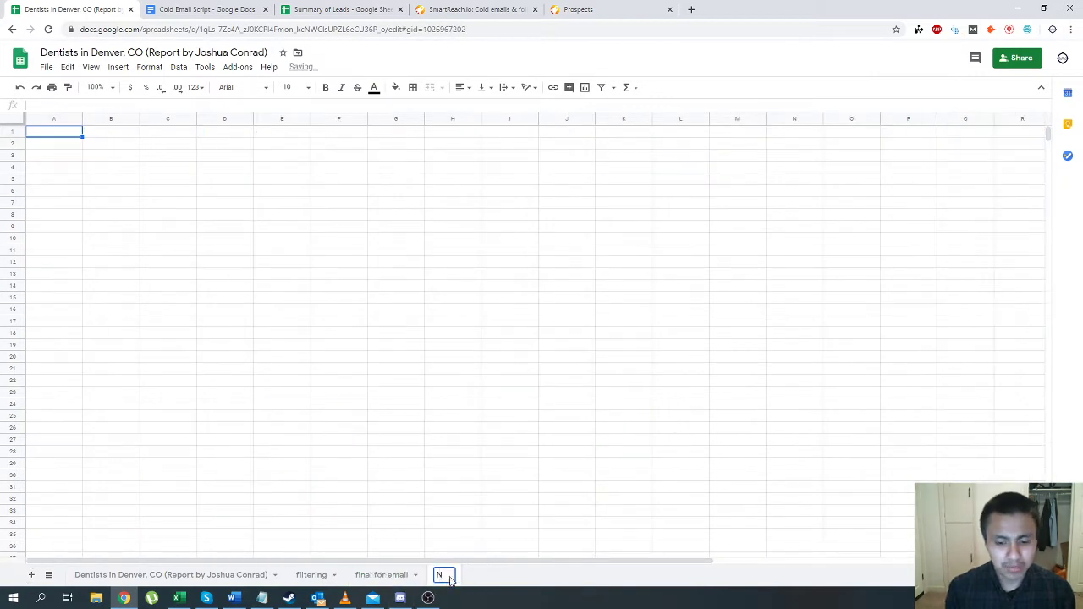
type("ames")
key("Return")
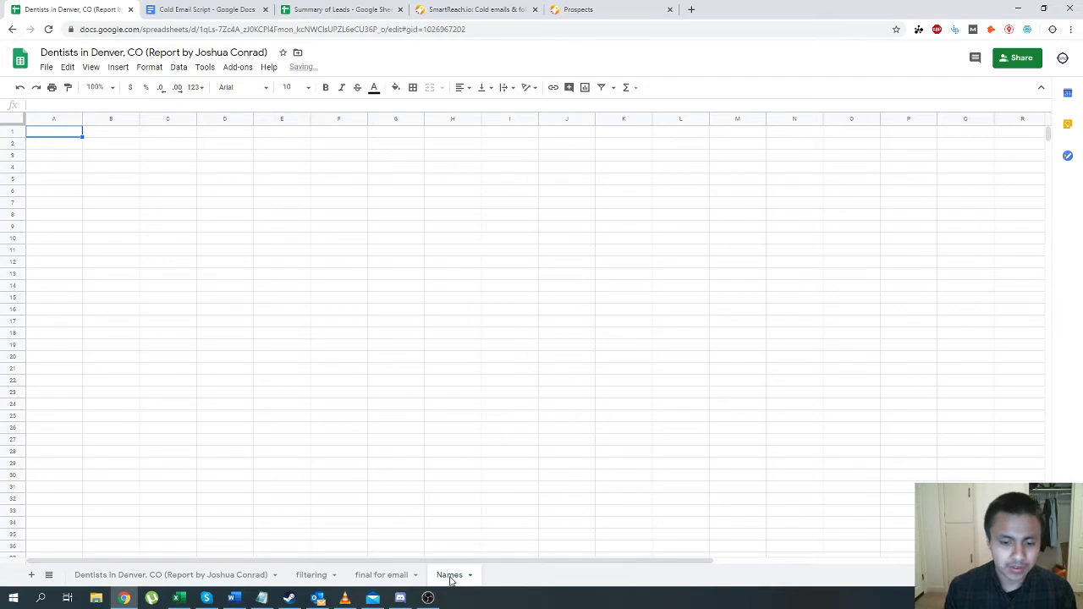
Step: Try to copy rows 1 to 22 of the final for email sheet into the Names sheet, and undo the paste
left_click(390, 578)
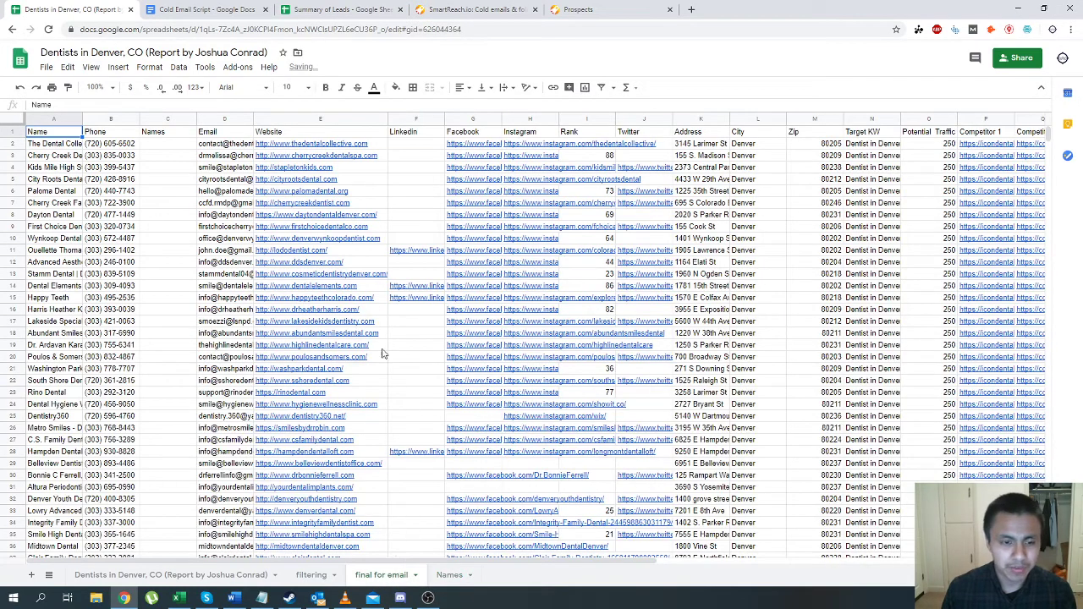
left_click(158, 147)
left_click_drag(154, 147, 193, 414)
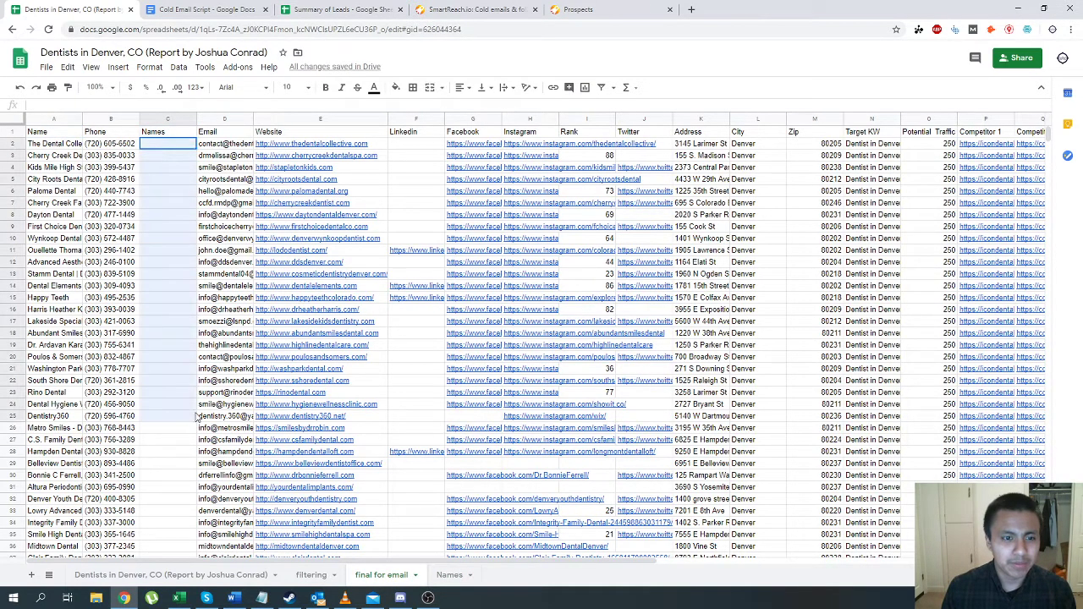
left_click(168, 321)
left_click(12, 144)
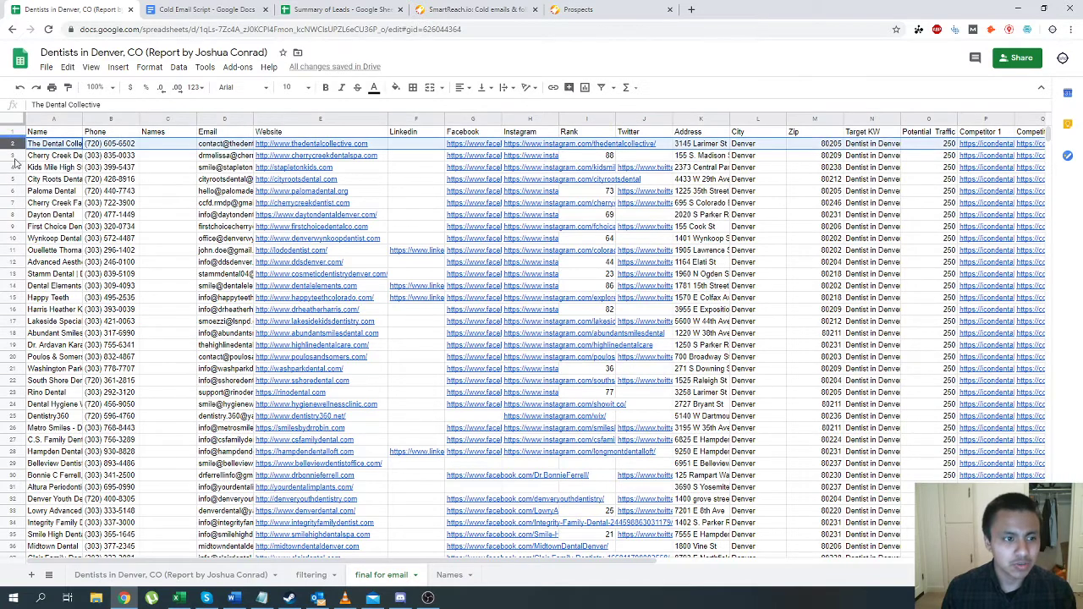
left_click(10, 129)
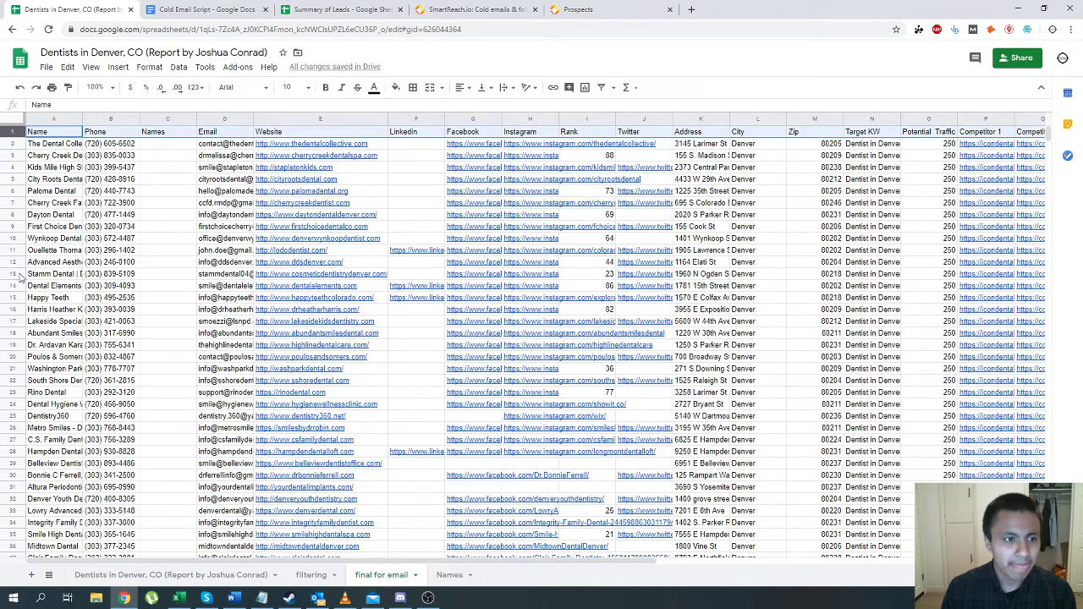
left_click(11, 380, "shift")
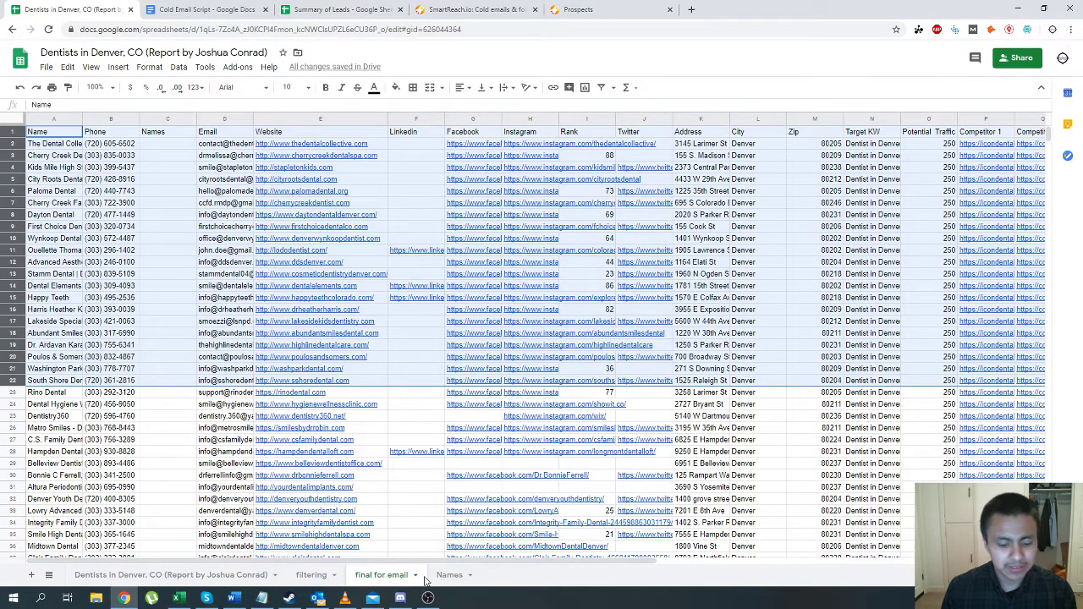
left_click(451, 576)
key("ctrl+v")
key("ctrl+z")
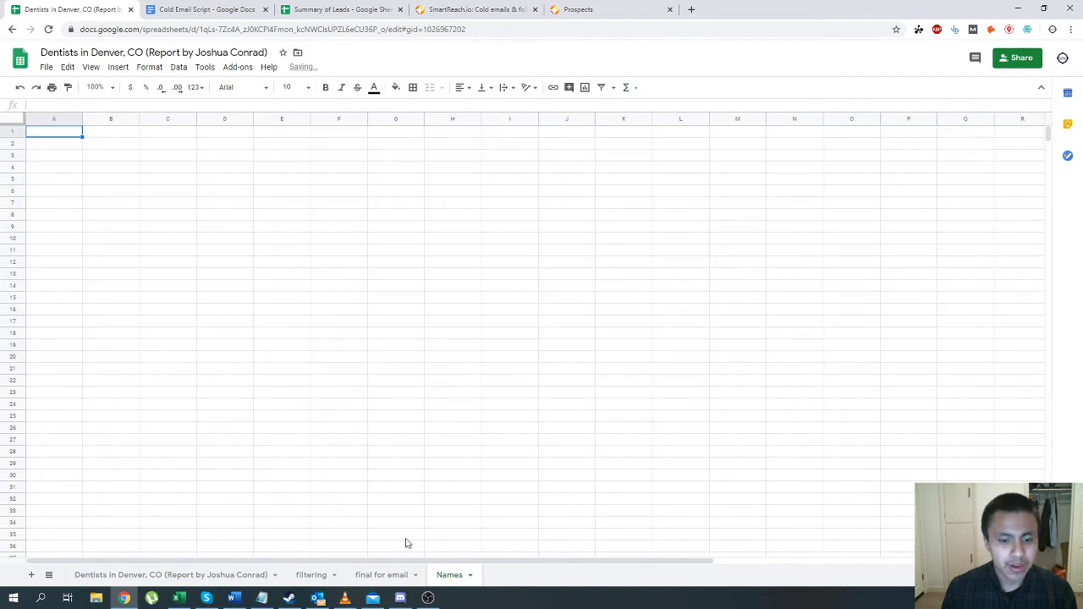
Step: On the final for email sheet, rename header A1 to Company and header C1 to Name
left_click(382, 575)
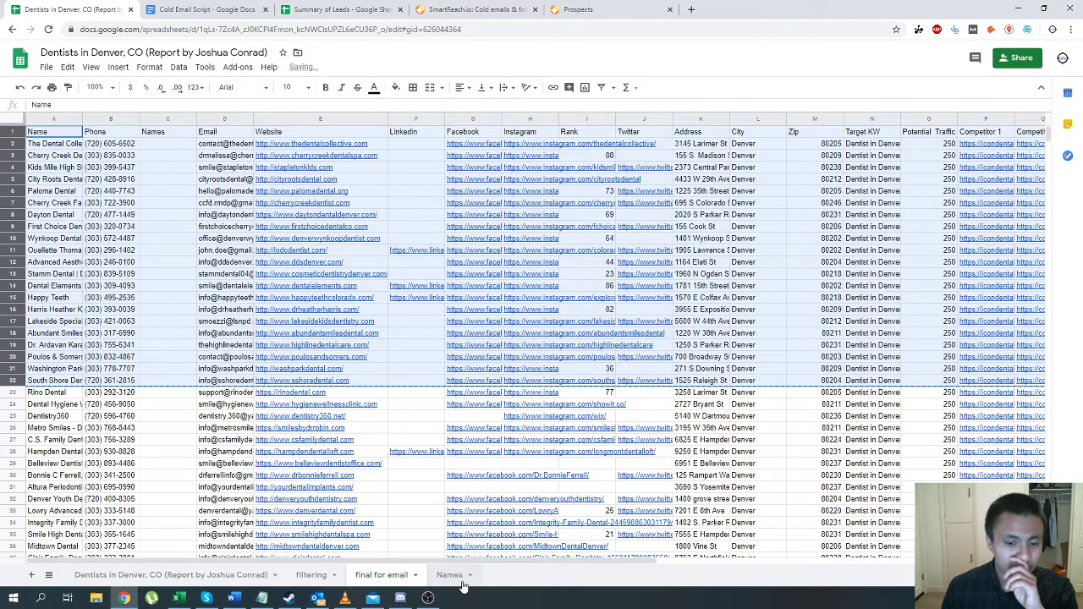
double_click(37, 132)
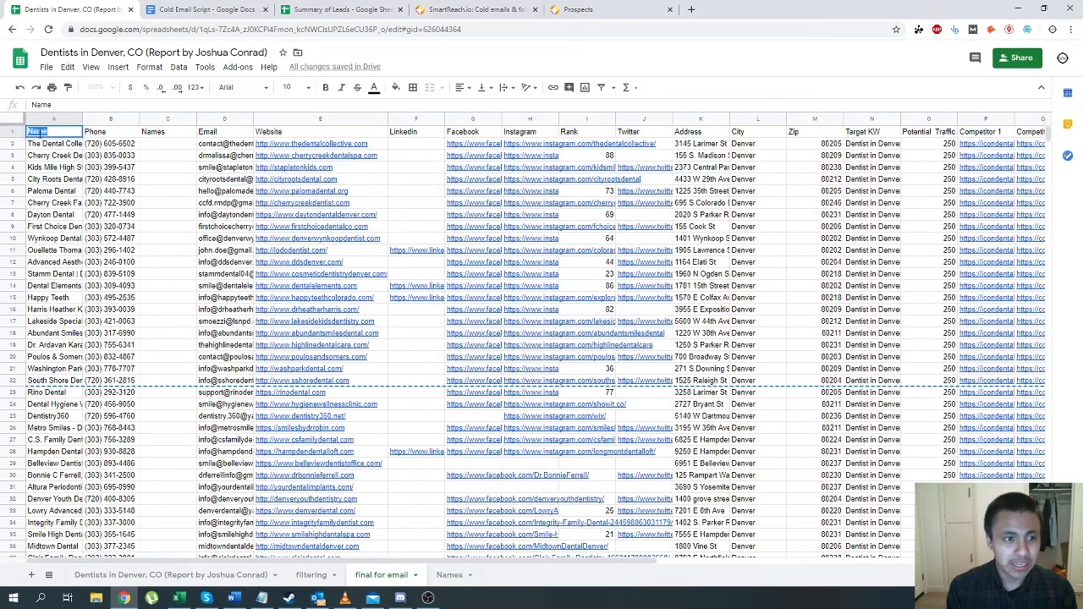
type("Company")
key("Return")
left_click(162, 133)
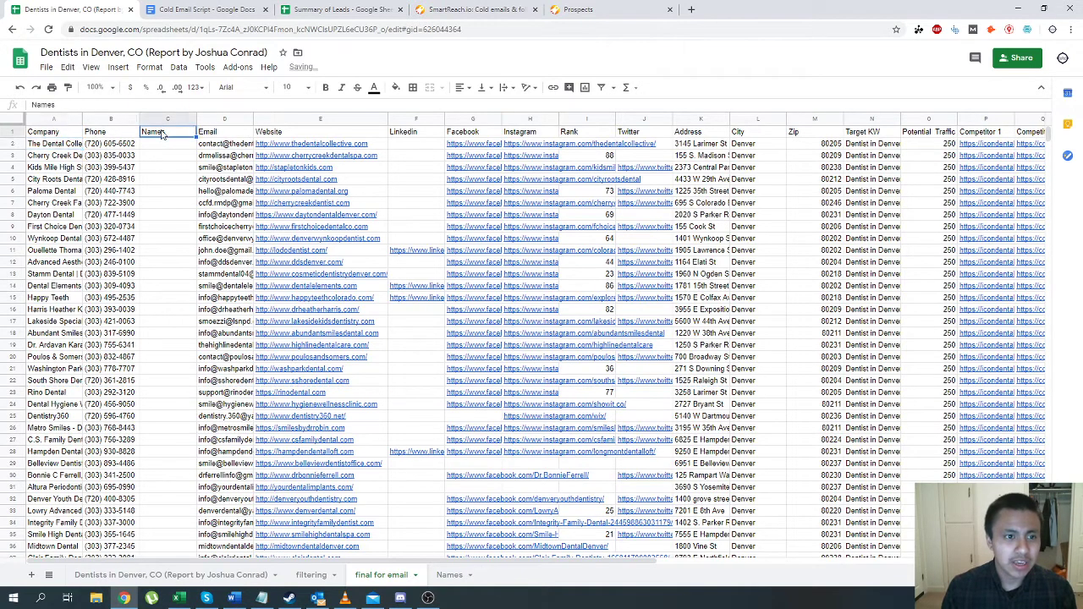
double_click(171, 132)
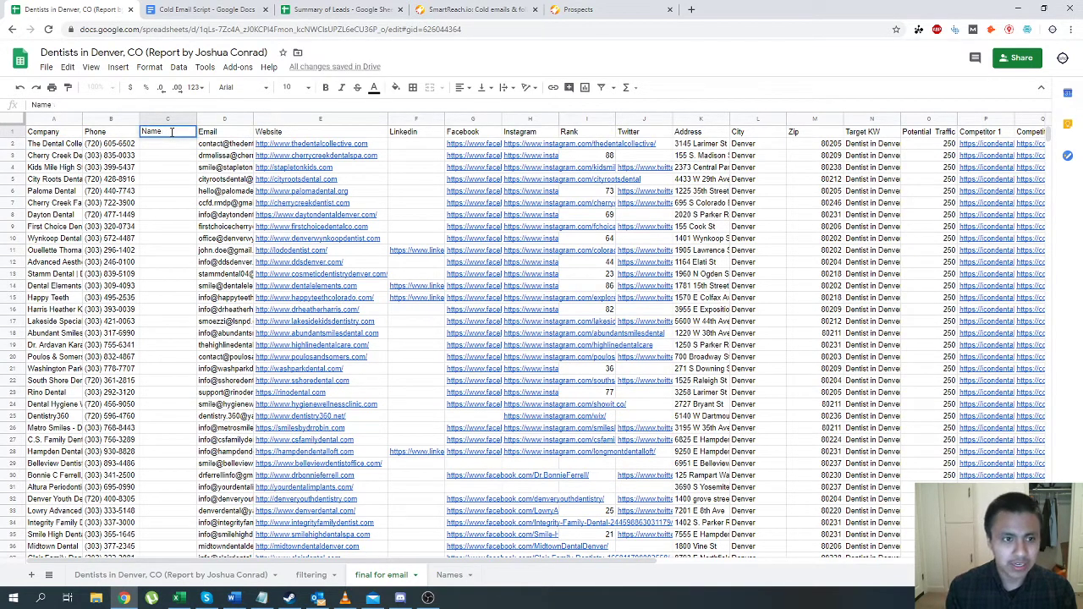
key("Return")
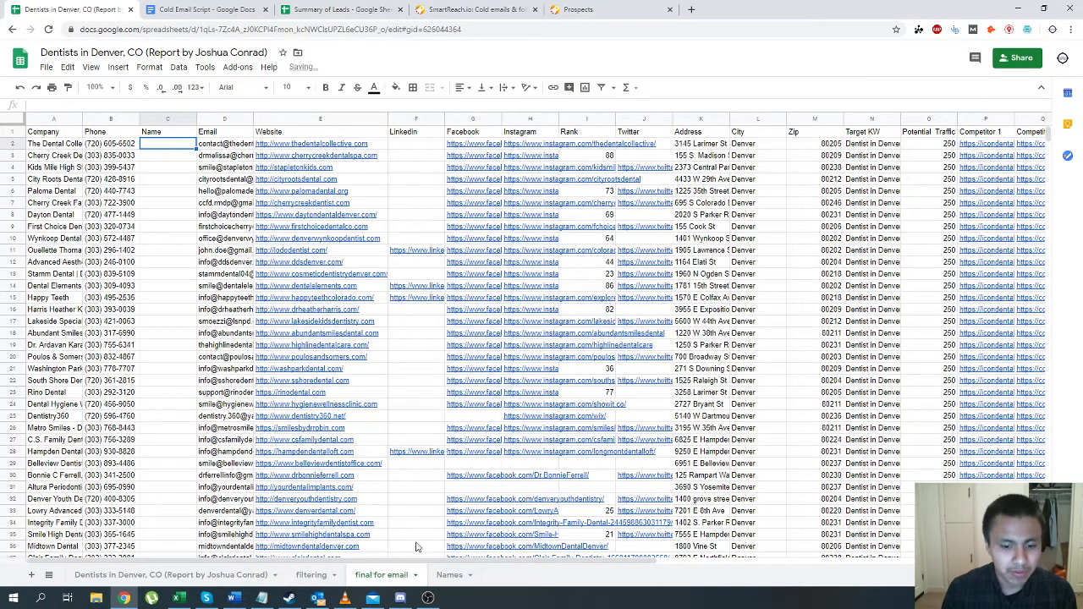
Step: Copy rows 1 to 15 of the final for email sheet into the Names sheet, starting at A1
left_click(5, 131)
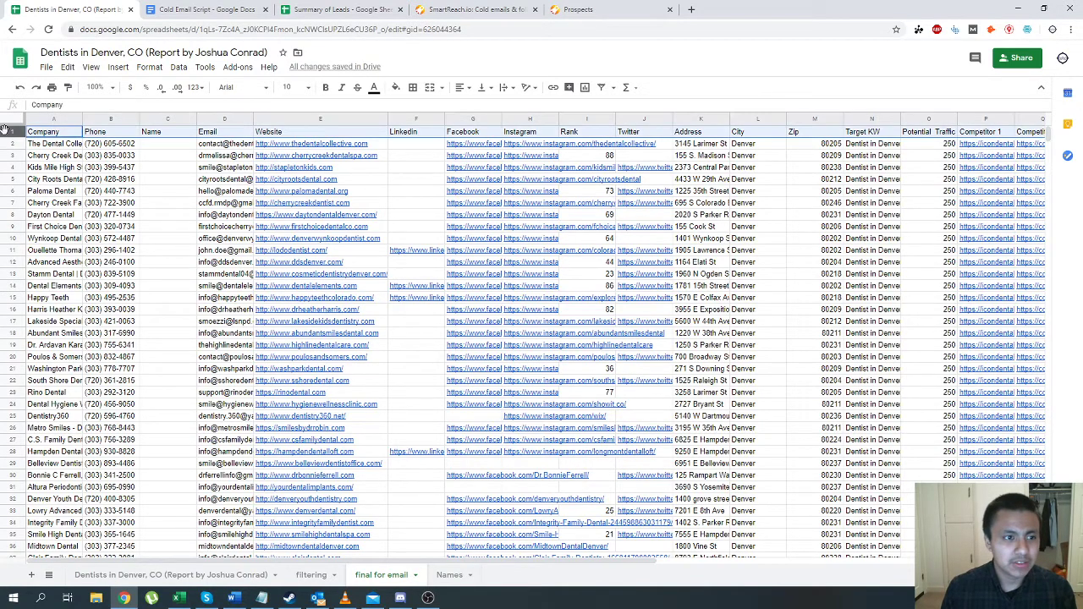
left_click(13, 292, "shift")
left_click(449, 575)
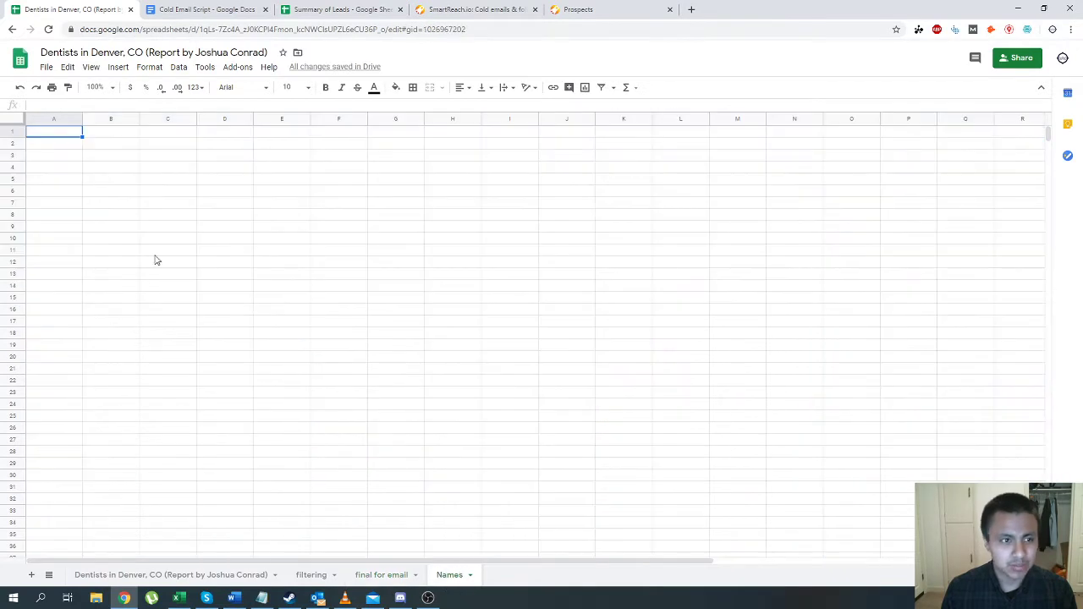
key("ctrl+v")
left_click(288, 453)
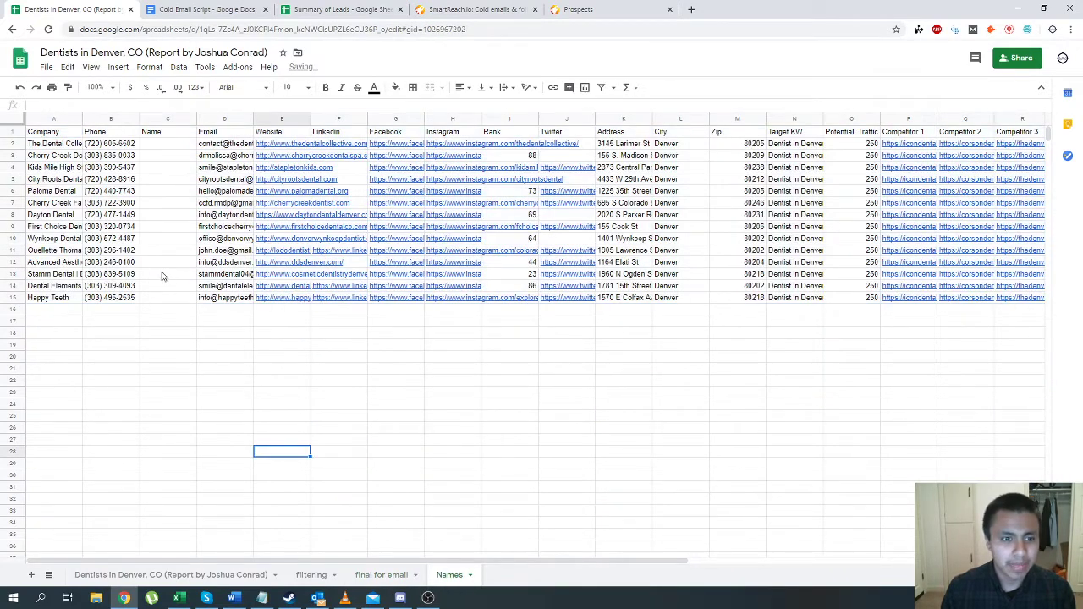
Step: Download the final for email sheet as a comma-separated values file
left_click(377, 574)
left_click(167, 415)
scroll(203, 355, "down", 5)
left_click(240, 287)
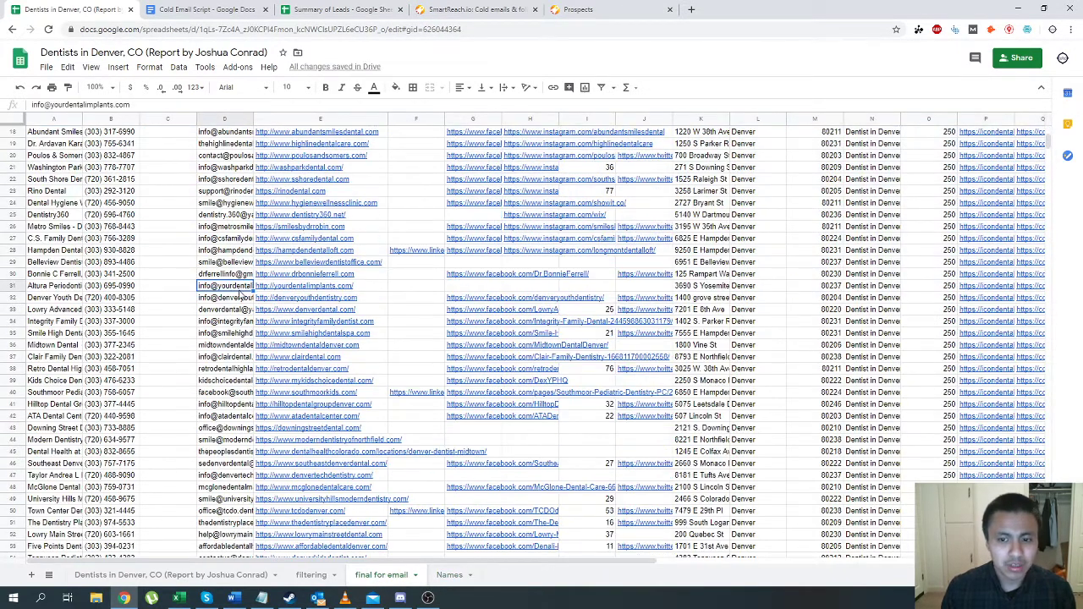
scroll(241, 292, "up", 5)
left_click(47, 66)
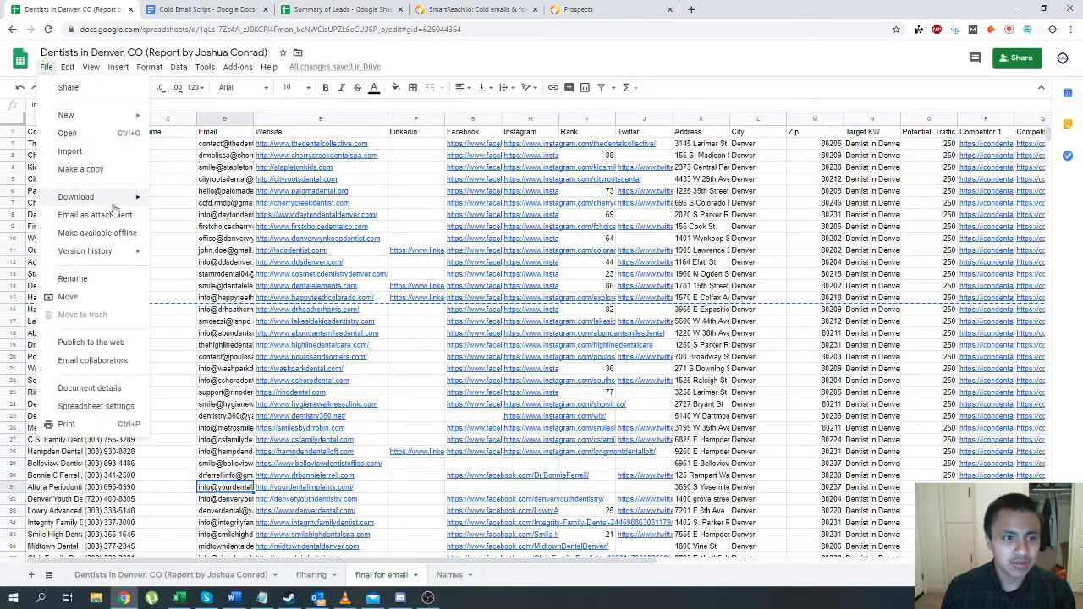
mouse_move(127, 197)
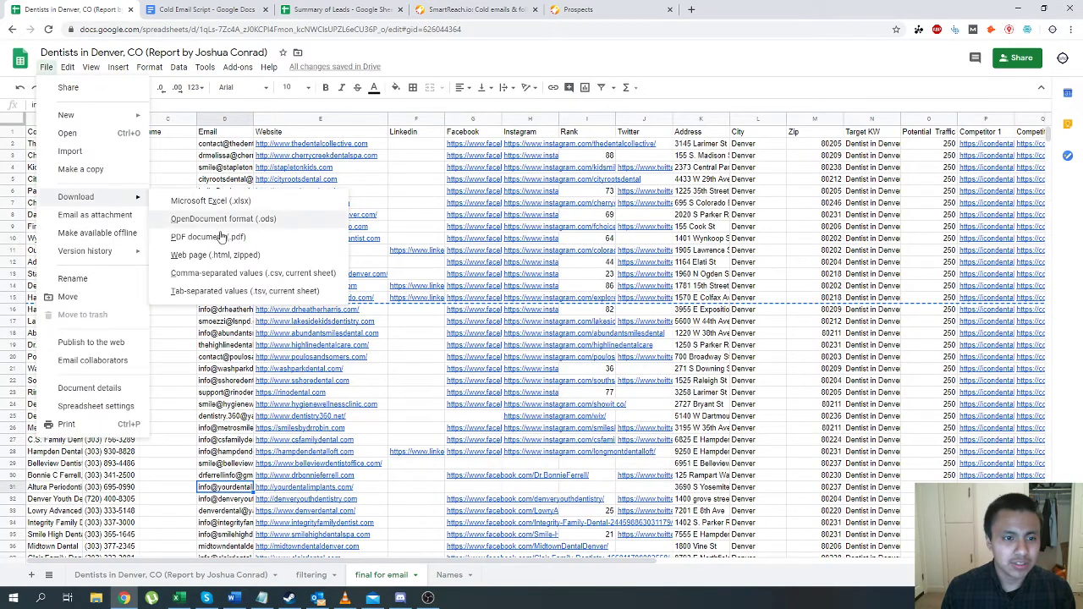
left_click(266, 274)
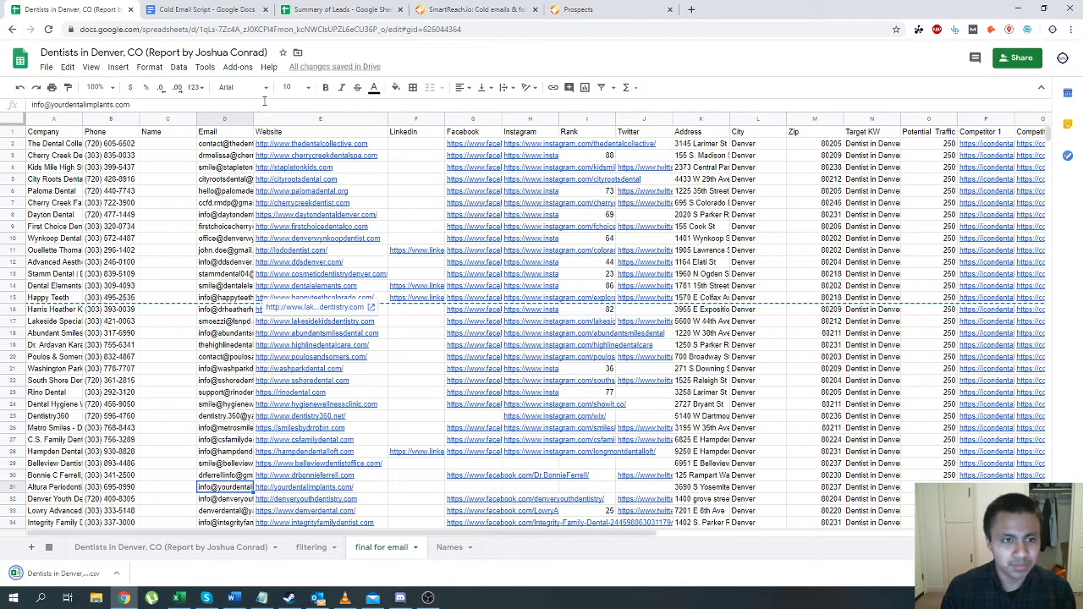
left_click(214, 7)
key("ctrl+shift+Tab")
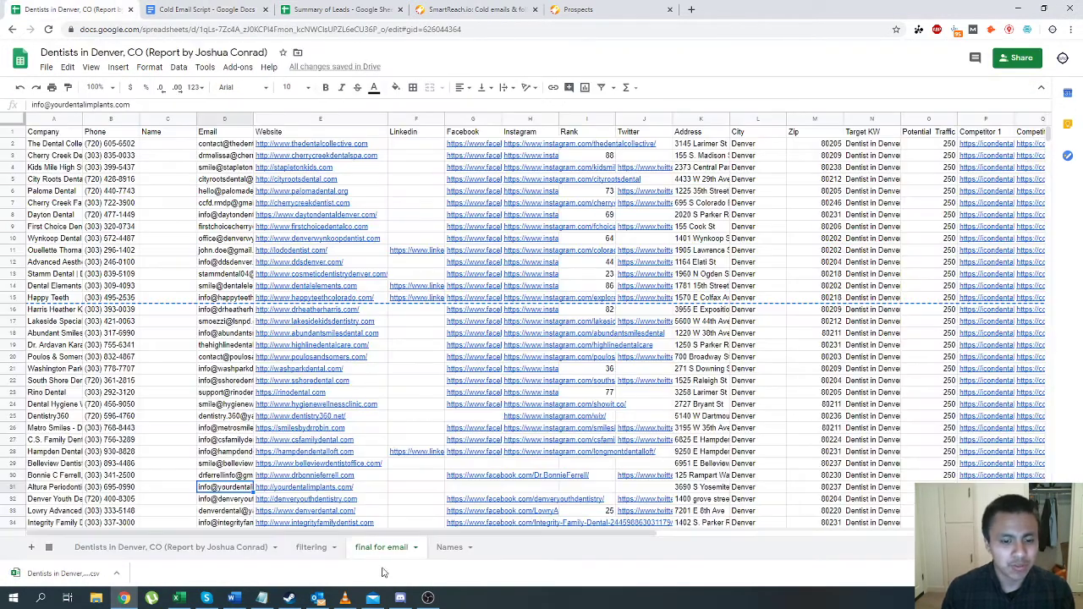
left_click(439, 552)
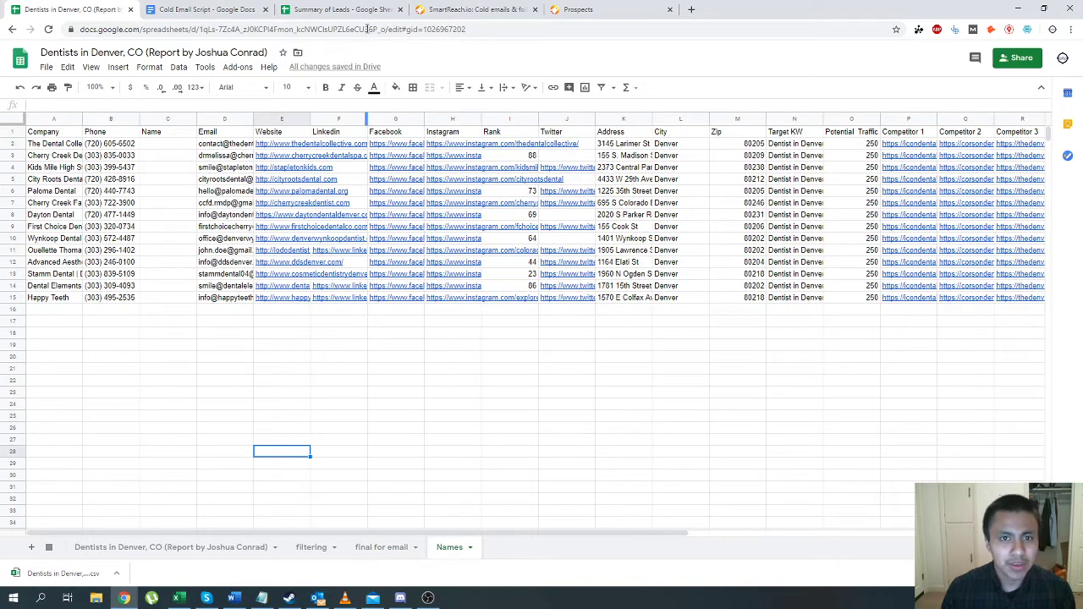
Step: In SmartReach's prospect upload, choose the downloaded final for email CSV from the Downloads folder and proceed to field mapping
left_click(495, 9)
left_click(584, 9)
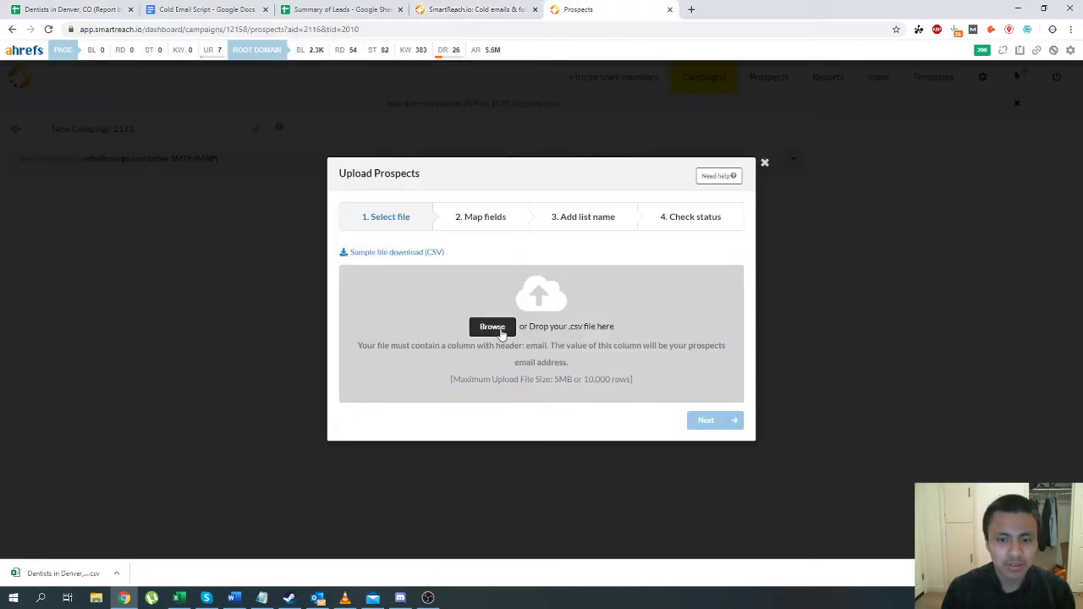
left_click(495, 329)
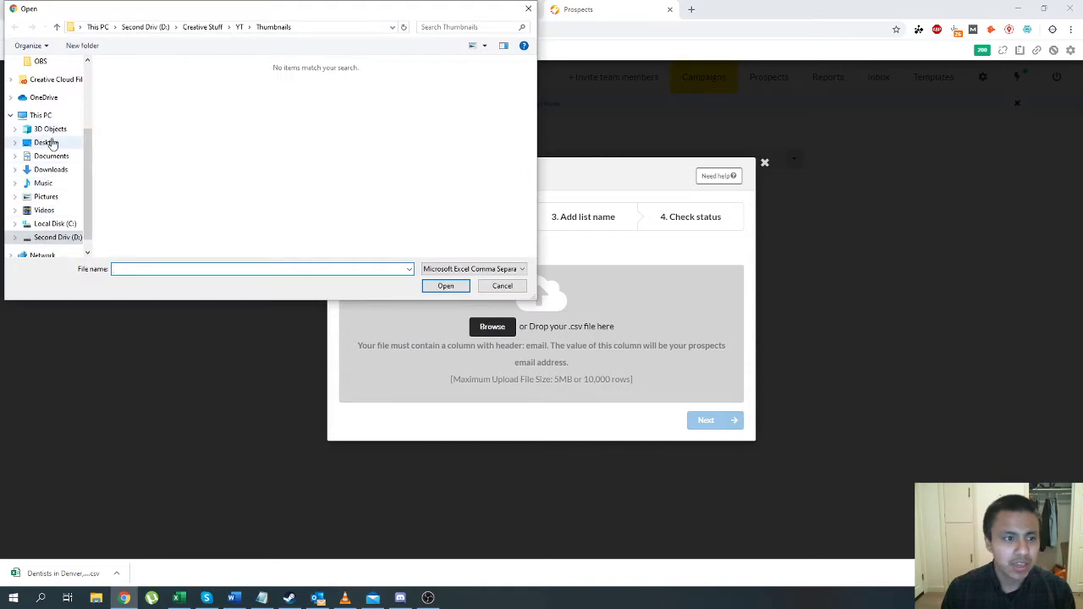
left_click(51, 170)
double_click(169, 95)
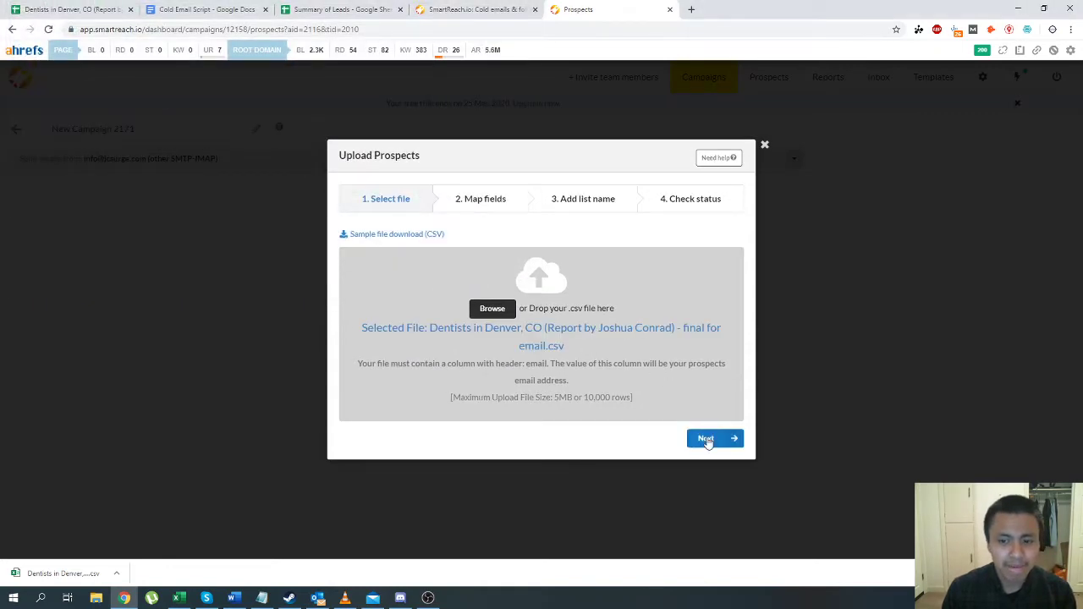
left_click(707, 439)
Step: Include the Name column in the prospect upload and map it to First name
scroll(422, 386, "down", 2)
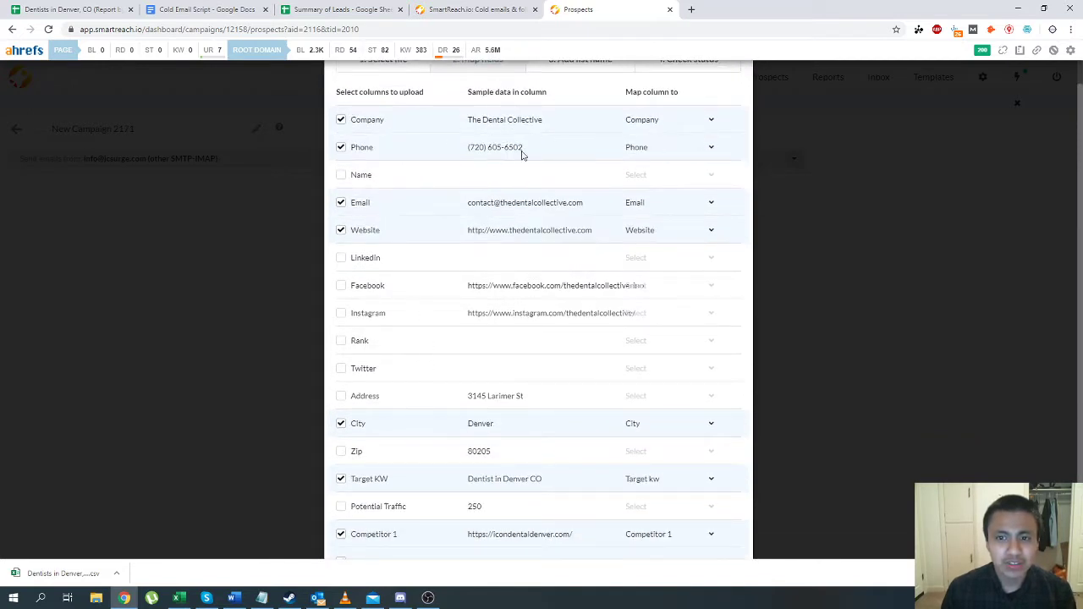
left_click(340, 175)
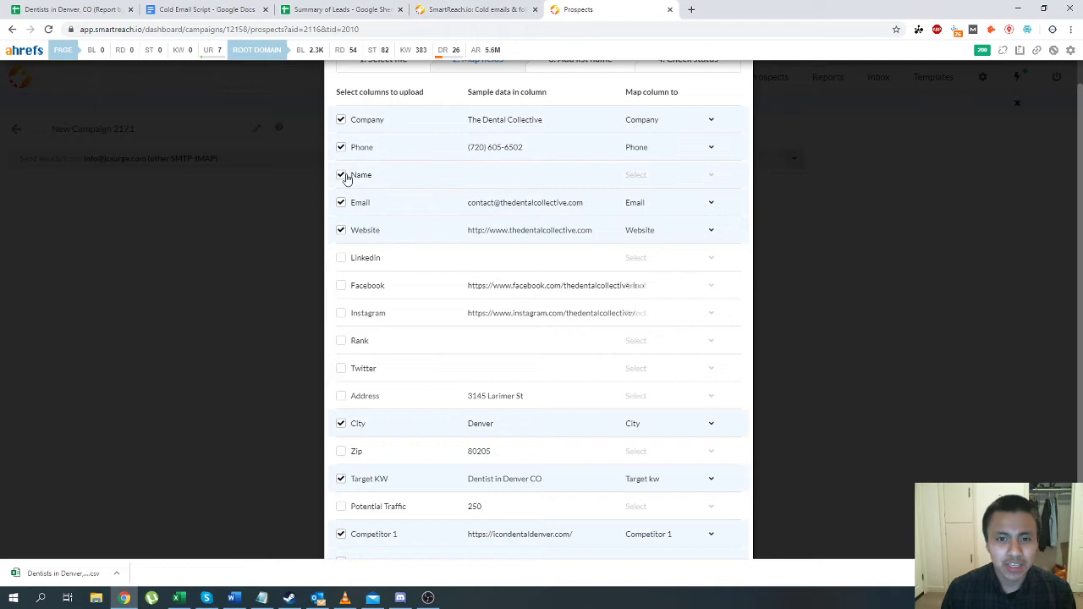
left_click(709, 175)
scroll(669, 311, "down", 3)
left_click(669, 255)
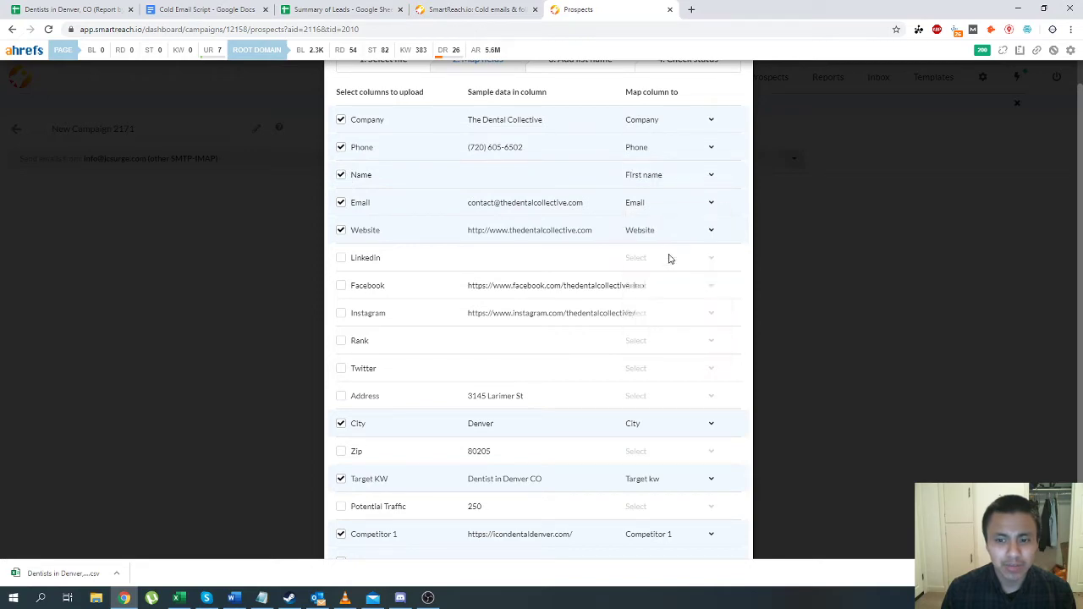
Step: Check the Cold Email Script document's merge fields and the spreadsheet's Names sheet
left_click(326, 8)
left_click(203, 8)
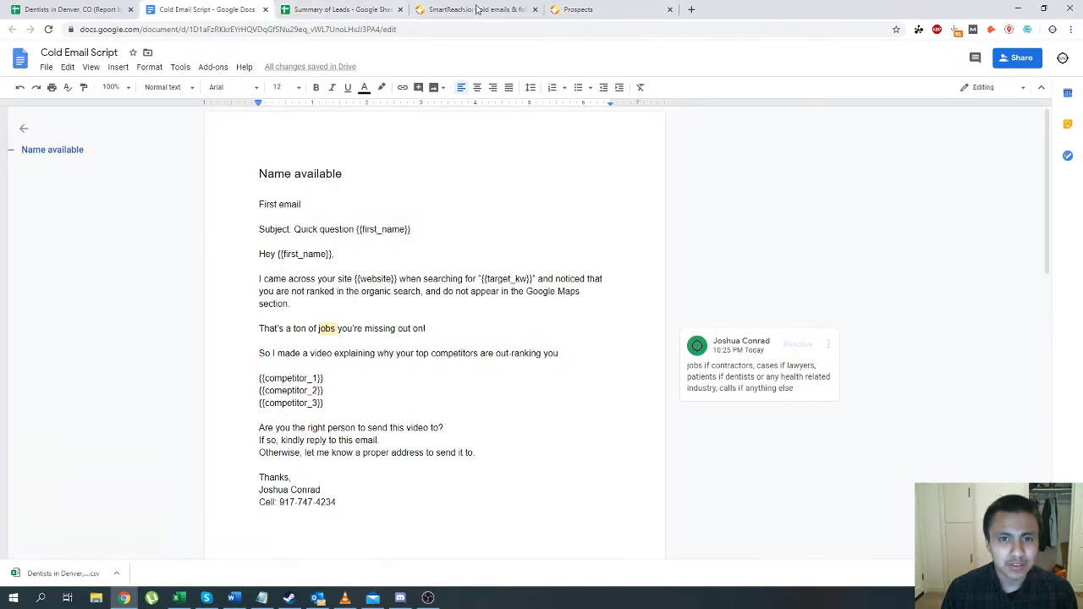
left_click(97, 8)
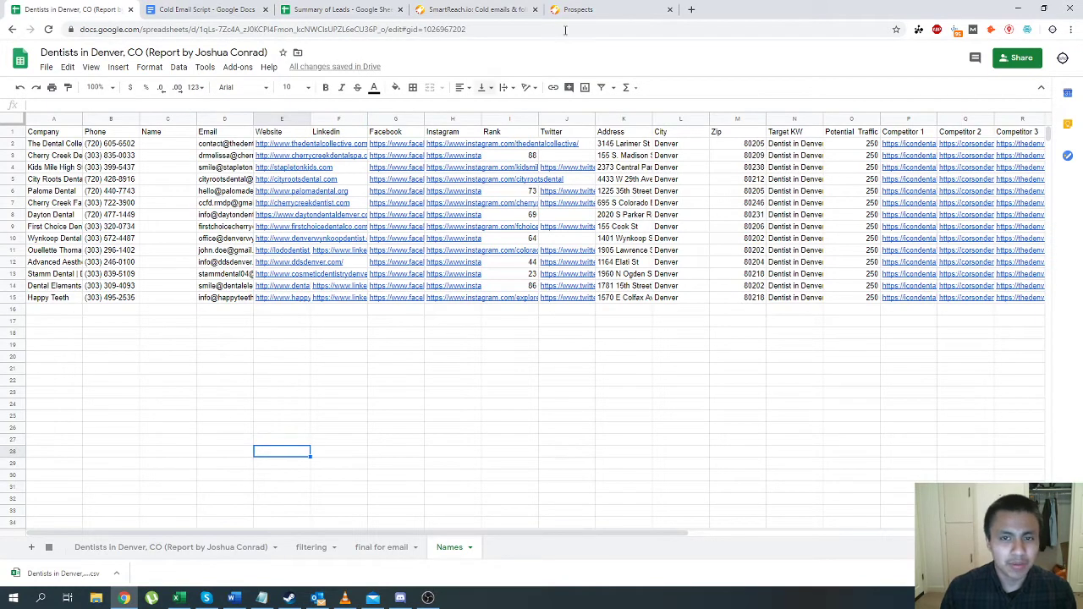
Step: Return to SmartReach's prospect upload, include the Potential Traffic column, and map it to Volume (number)
left_click(577, 10)
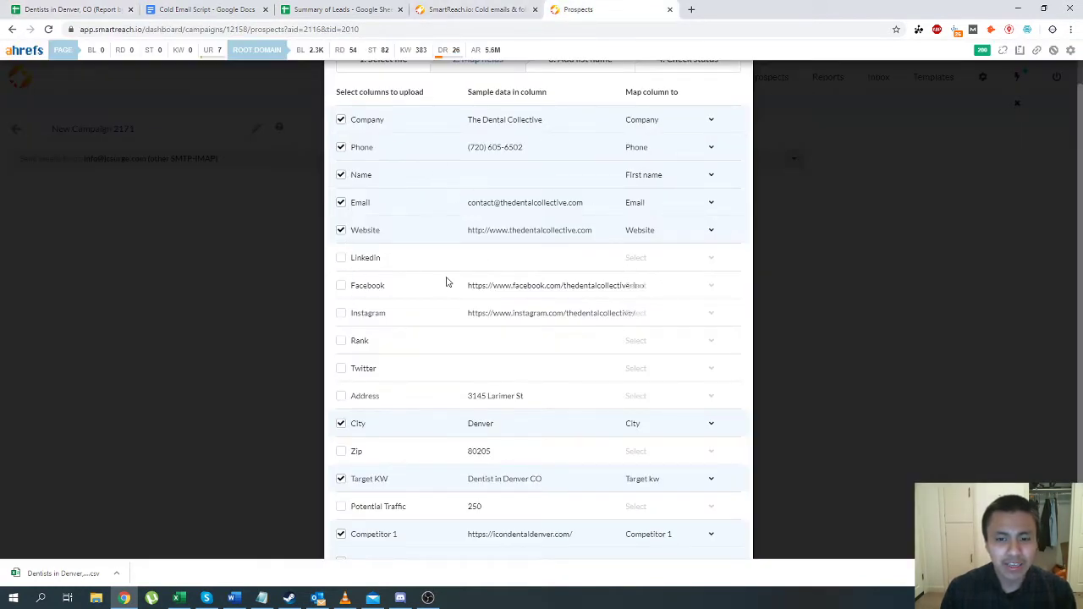
scroll(339, 383, "down", 2)
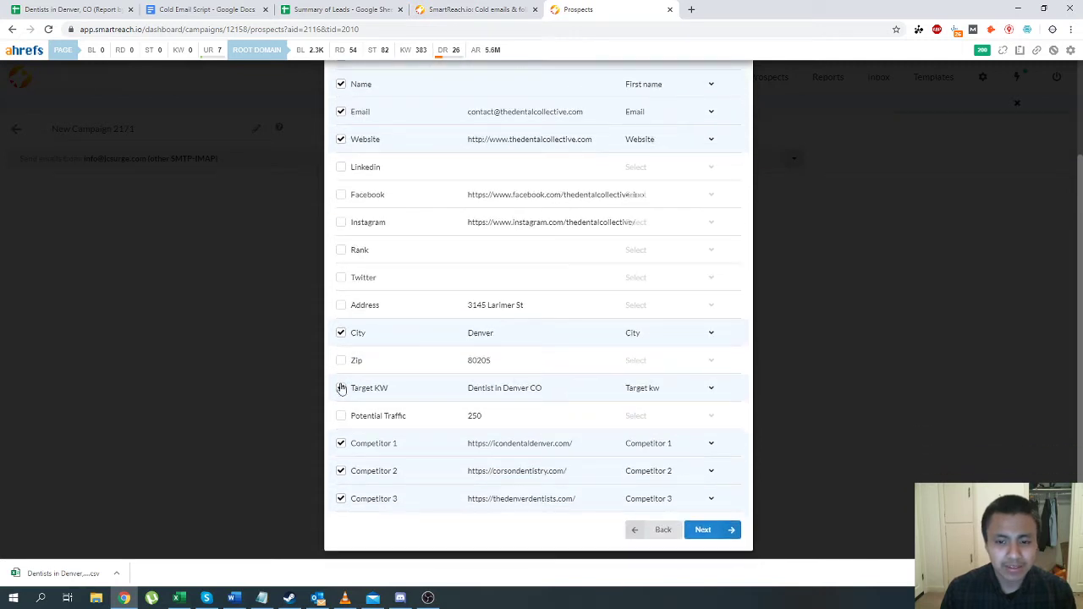
left_click(341, 388)
left_click(341, 416)
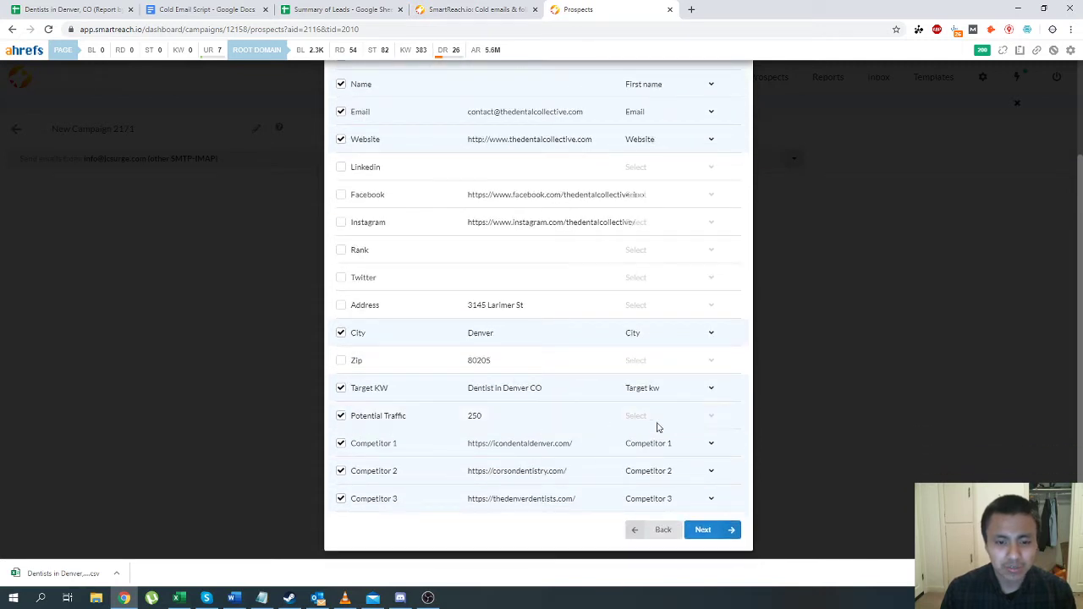
left_click(717, 419)
scroll(668, 389, "down", 5)
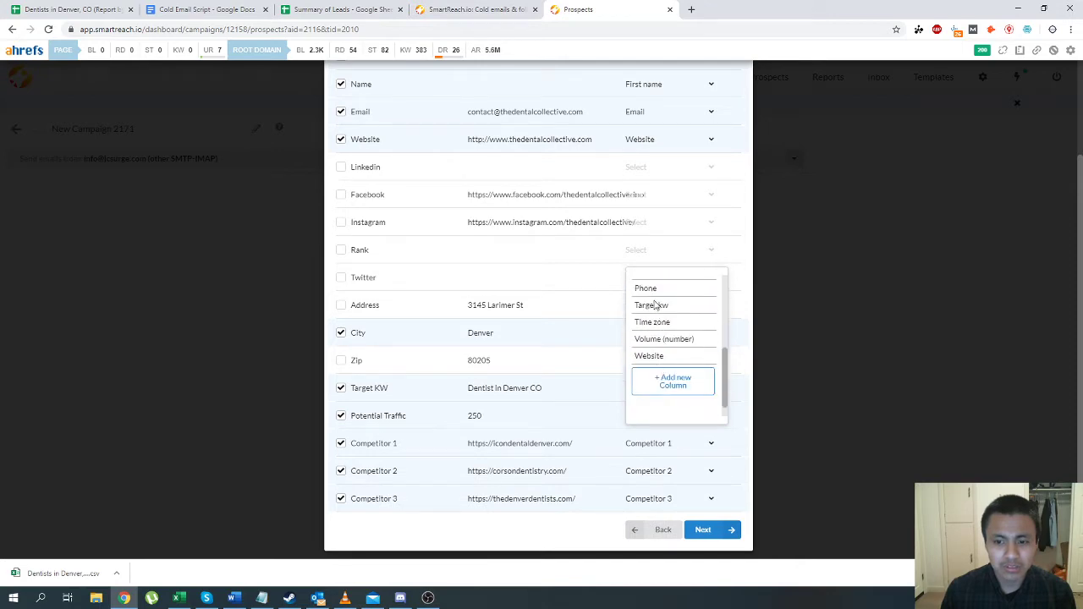
left_click(658, 339)
Step: Check the Potential Traffic column in the spreadsheet's Names sheet and advance the SmartReach prospect upload to adding a list name
key("ctrl+shift+Tab")
key("ctrl+shift+Tab")
key("ctrl+shift+Tab")
key("ctrl+shift+Tab")
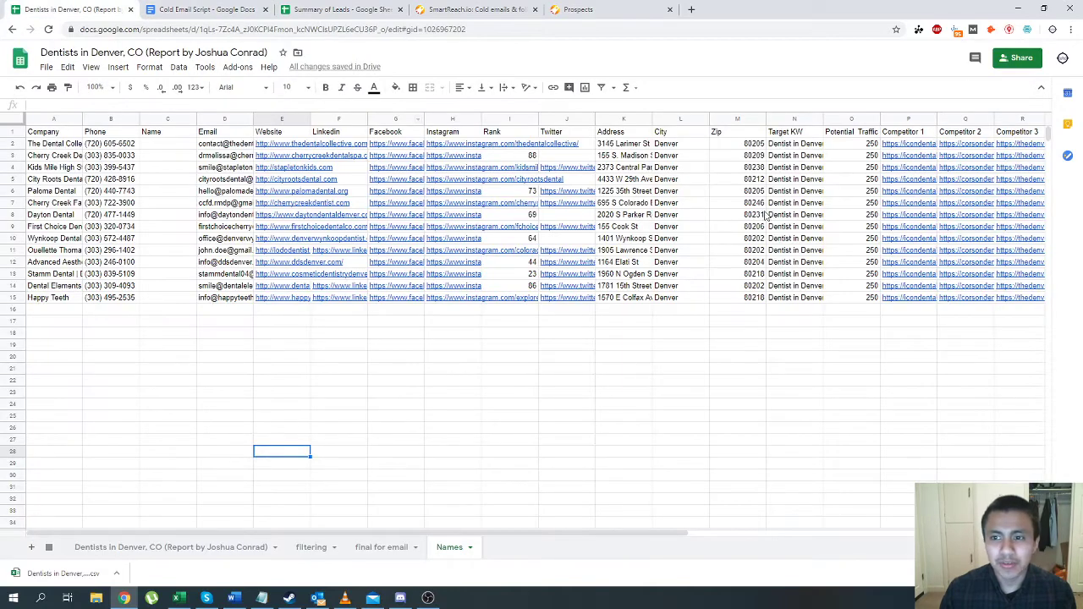
left_click(861, 132)
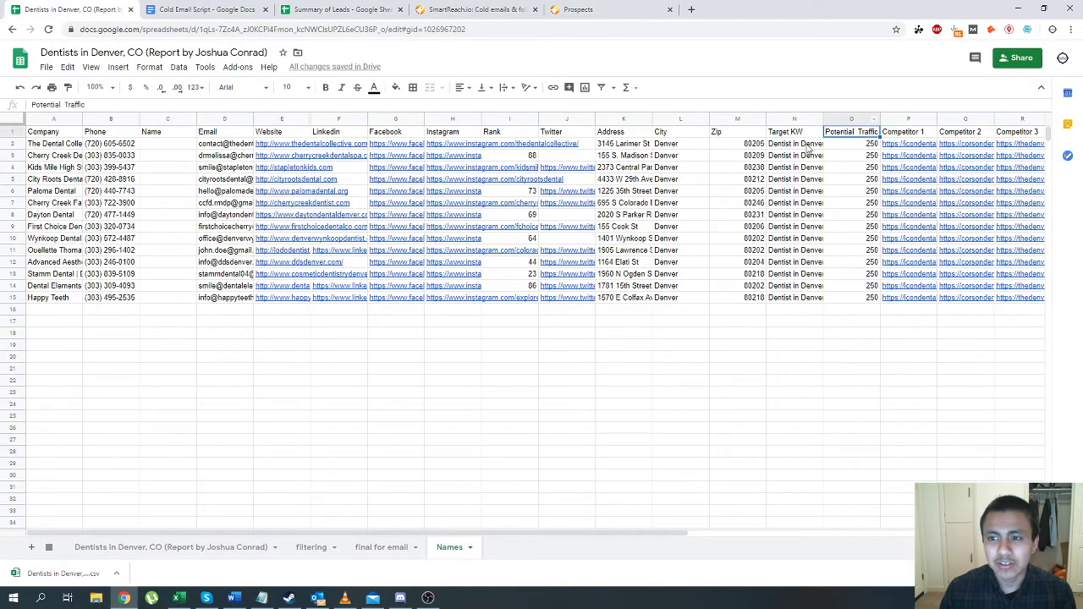
left_click(592, 9)
left_click(707, 530)
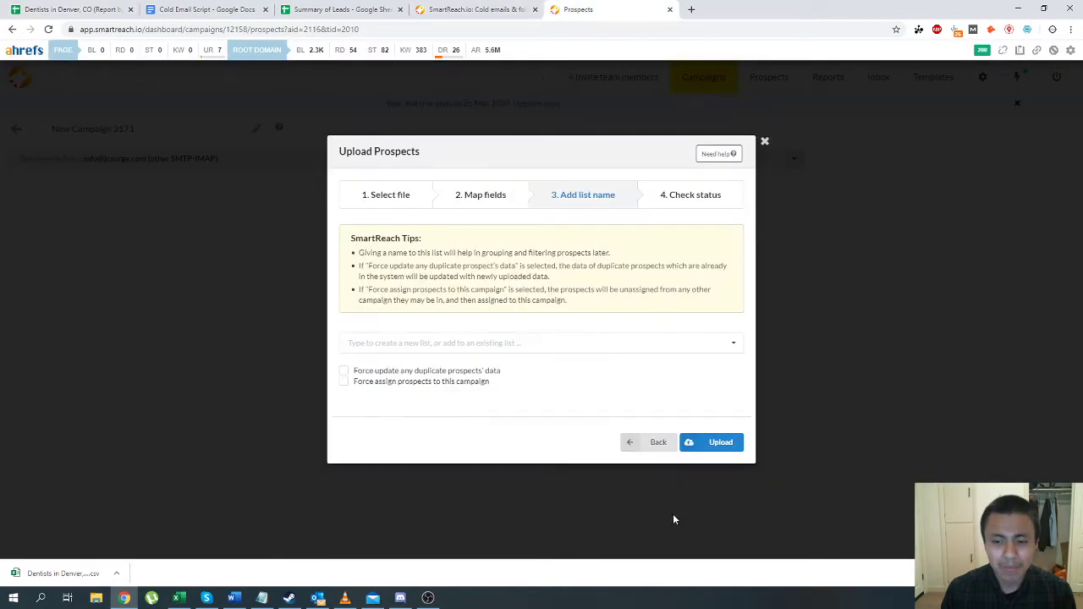
Step: Name the upload's prospect list Dentists in Denver CO
left_click(471, 343)
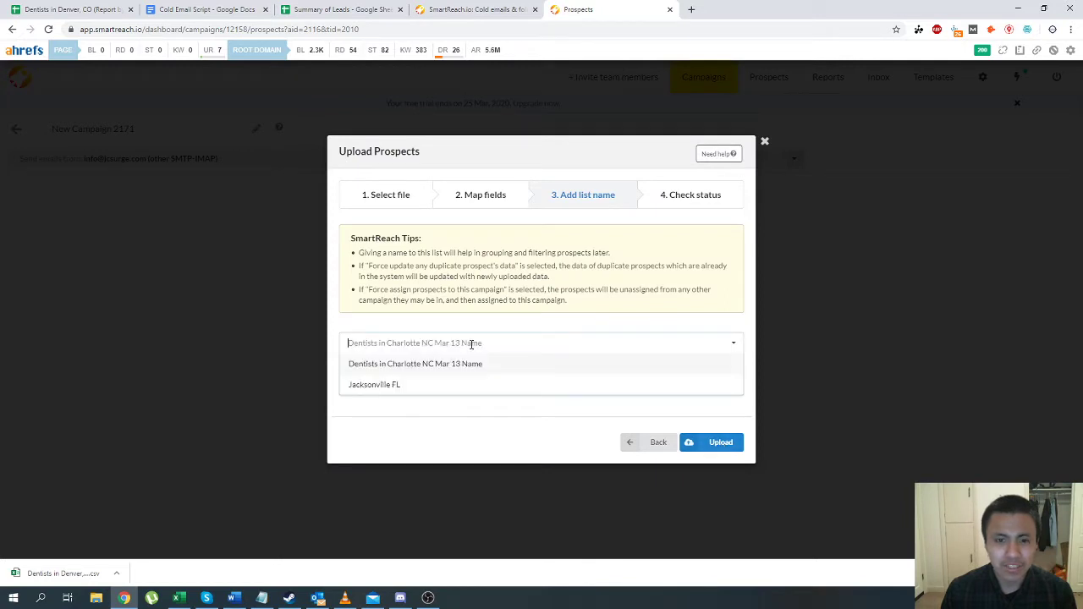
left_click(443, 364)
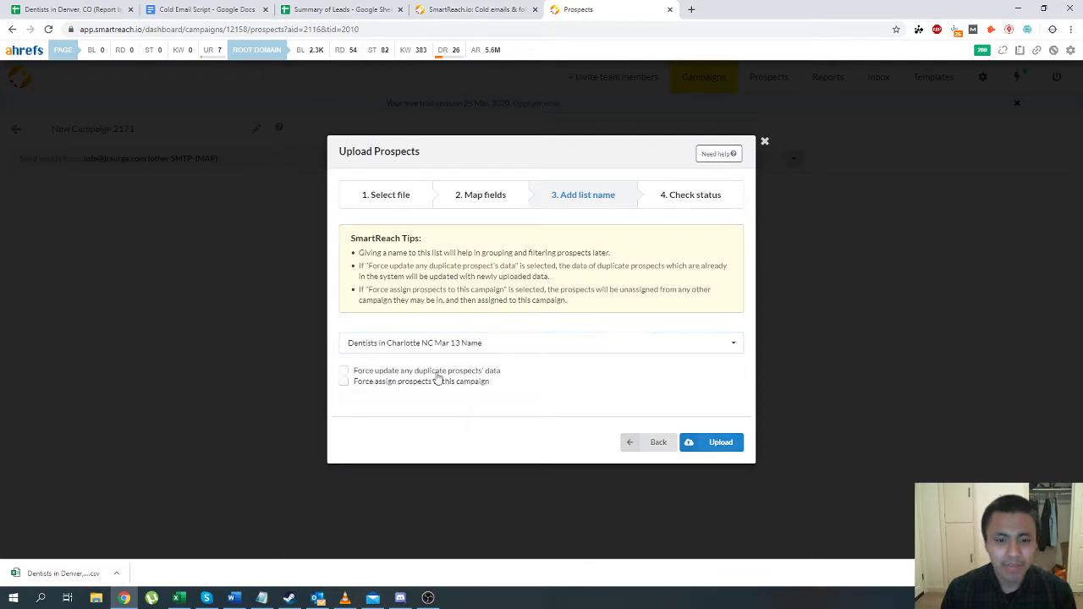
left_click(432, 345)
type("Dentists in")
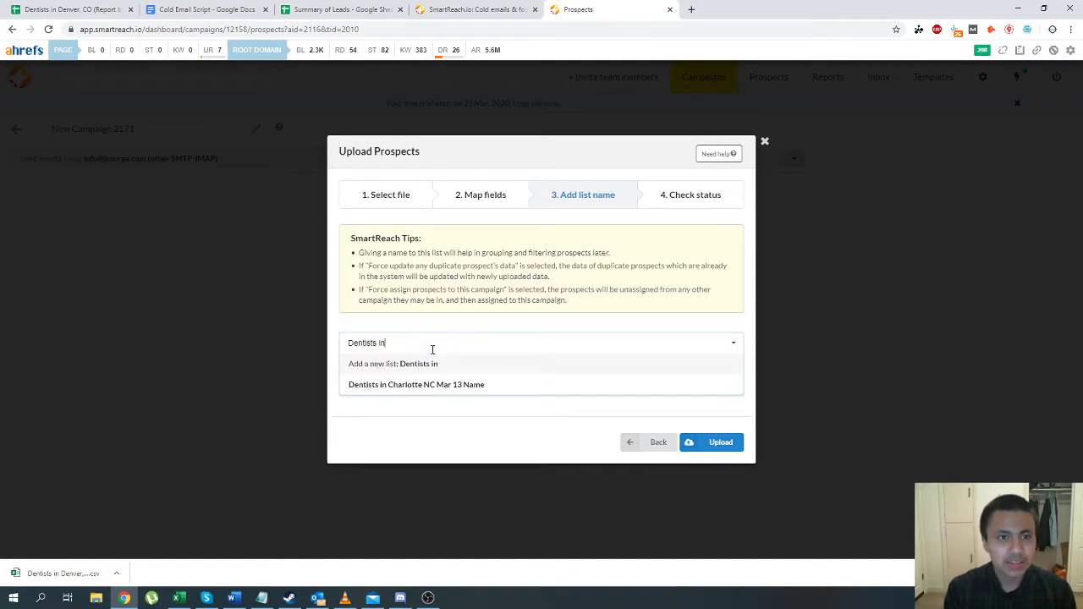
type(" Denver CO")
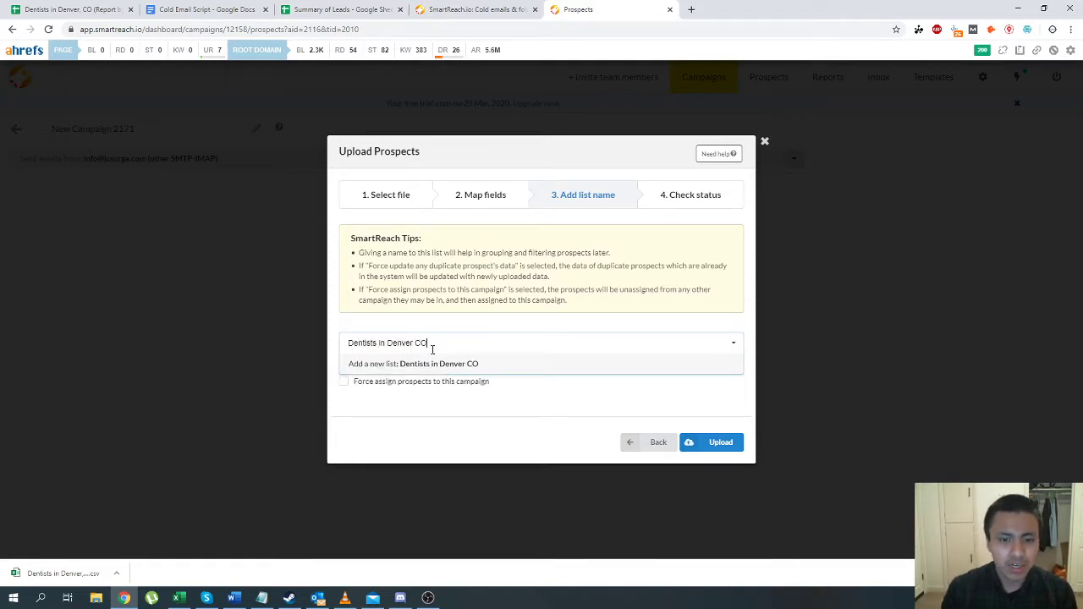
key("Return")
left_click(524, 342)
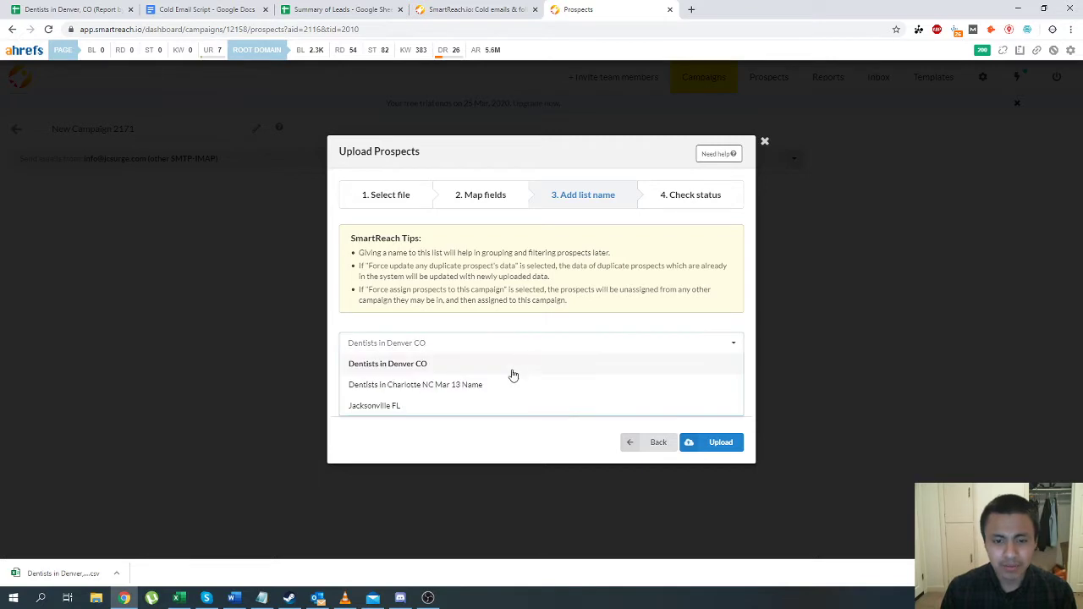
left_click(512, 372)
Step: Create a new list named Dentists in Denver CO Mar 14 NoNames, upload the prospects to it, and finish the upload
left_click(495, 345)
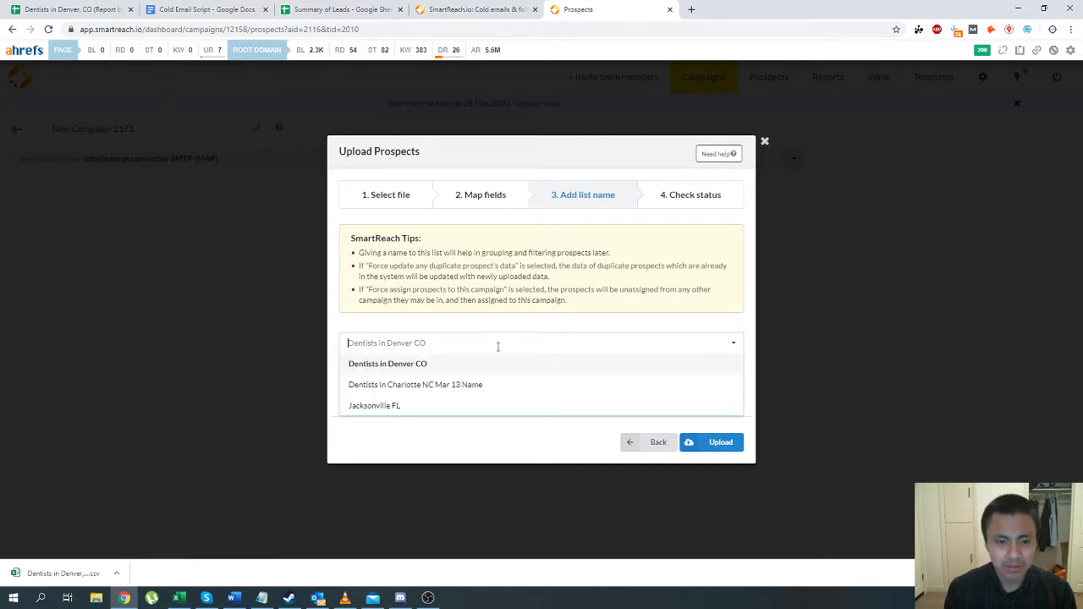
type("De")
type("ntists in Denv")
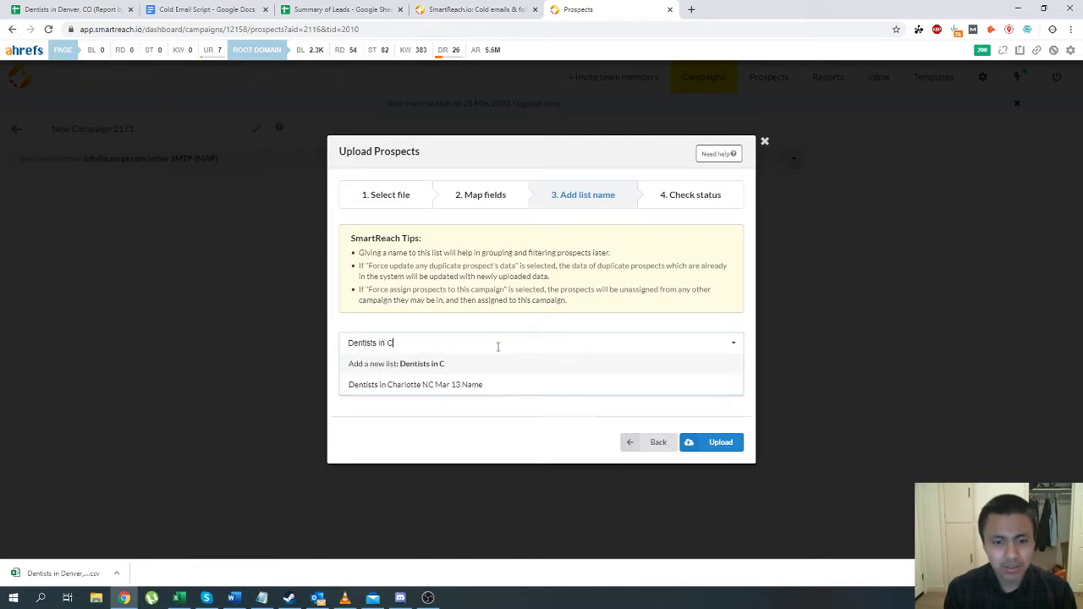
type("er Co")
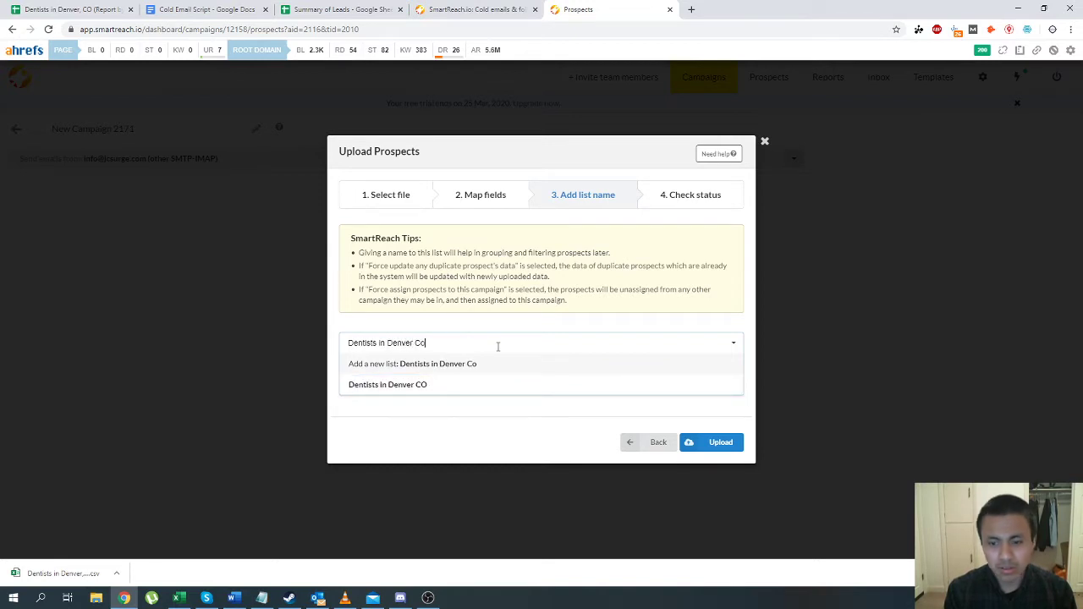
key("BackSpace")
type("O Mar 14 NoNames")
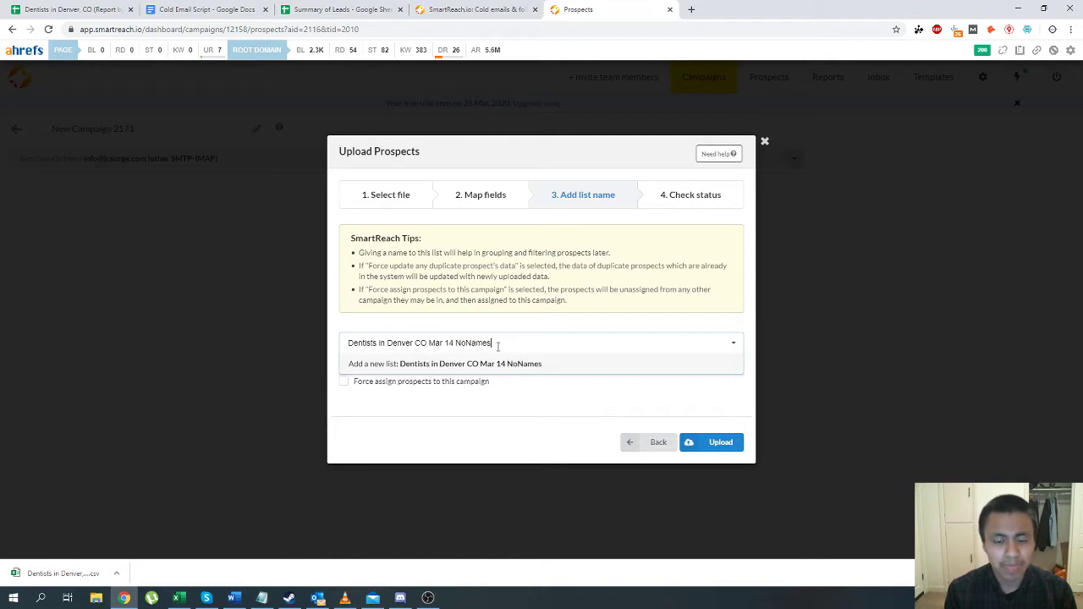
key("Return")
left_click(702, 444)
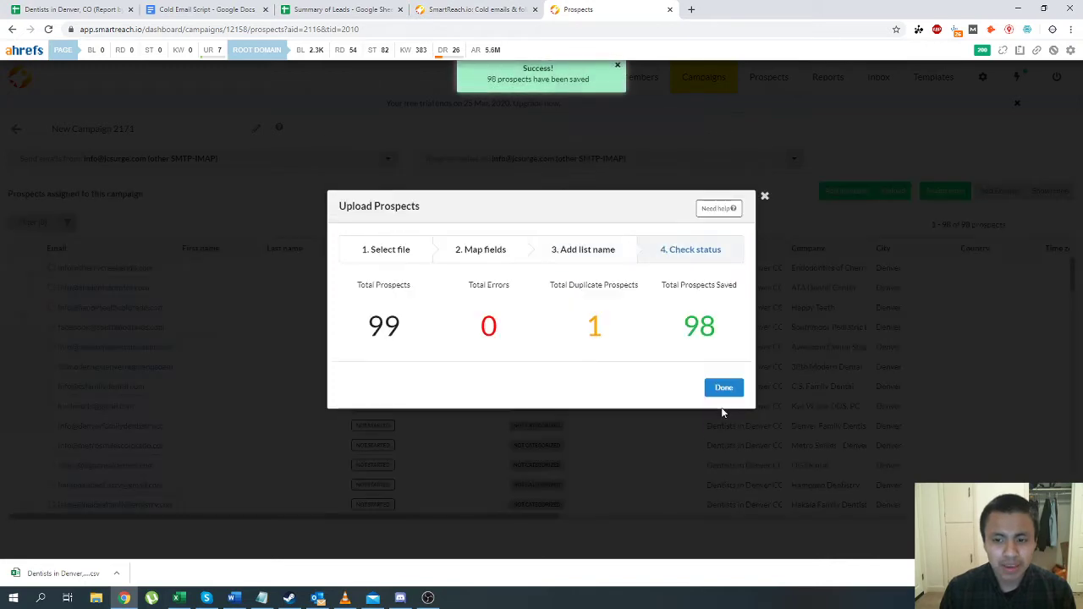
left_click(725, 388)
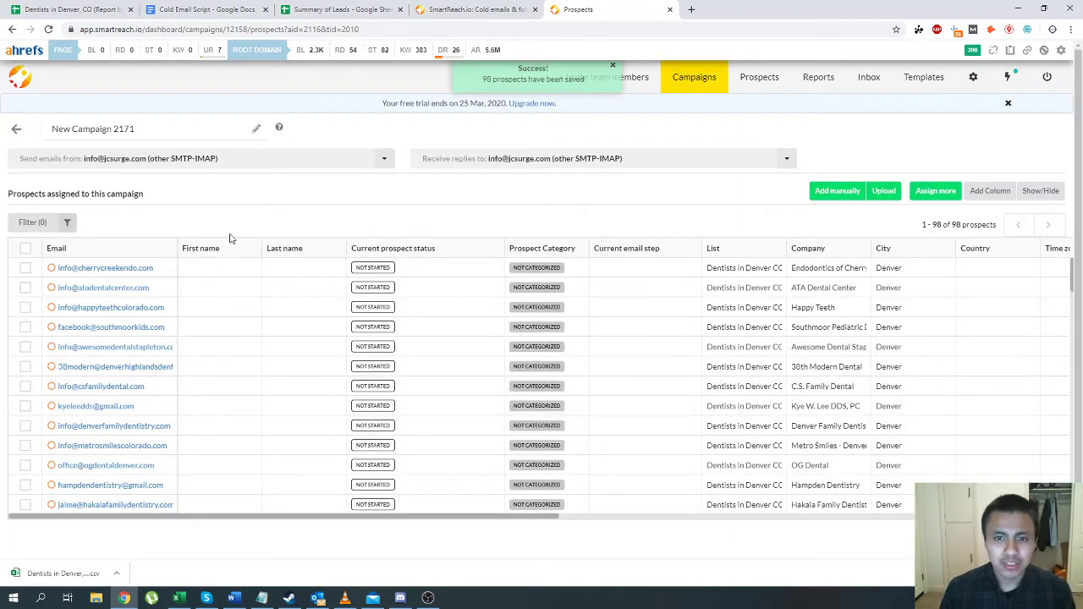
Step: Check the spreadsheet's final for email sheet against the prospects in the SmartReach campaign
left_click(61, 9)
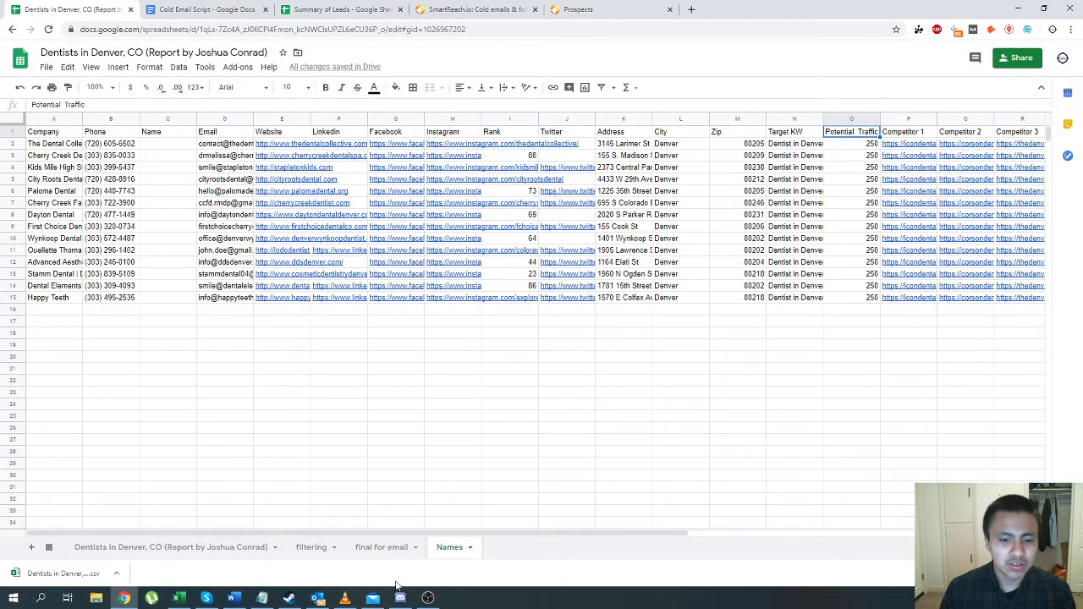
left_click(399, 550)
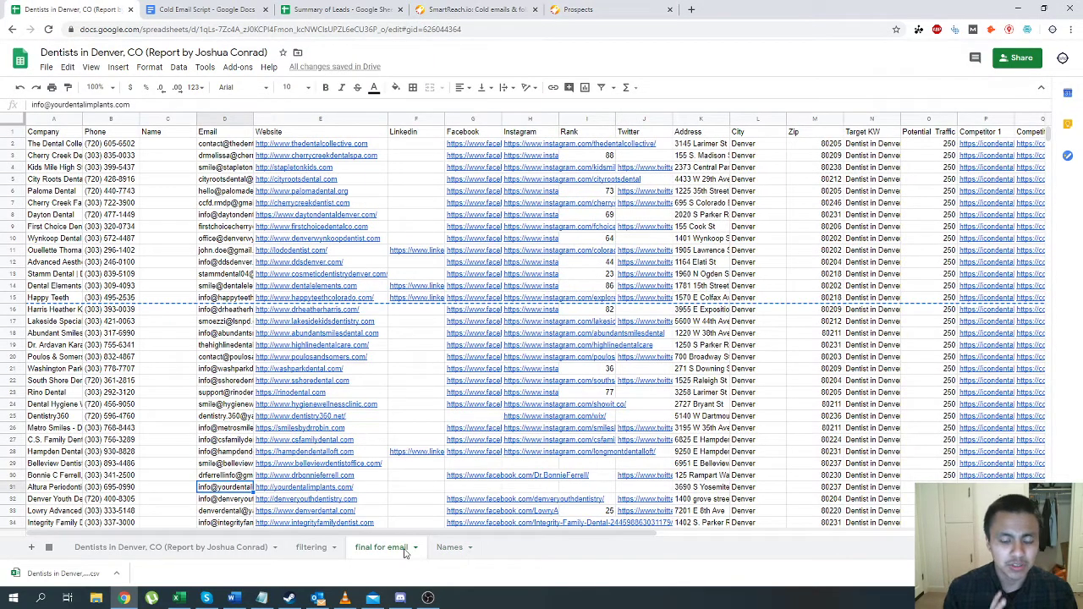
left_click(592, 9)
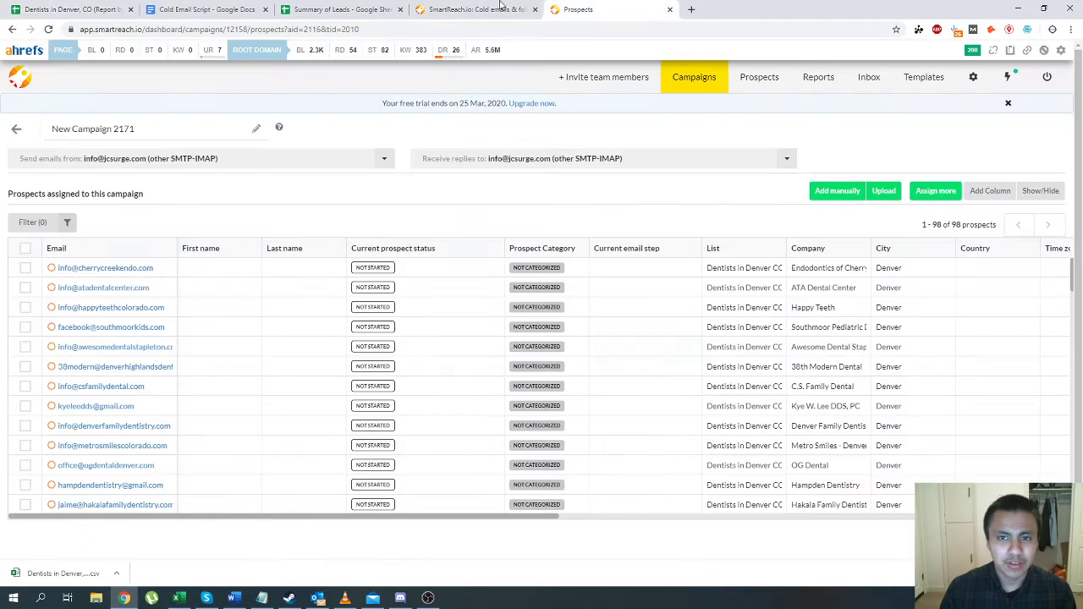
left_click(474, 10)
left_click(234, 7)
left_click(474, 9)
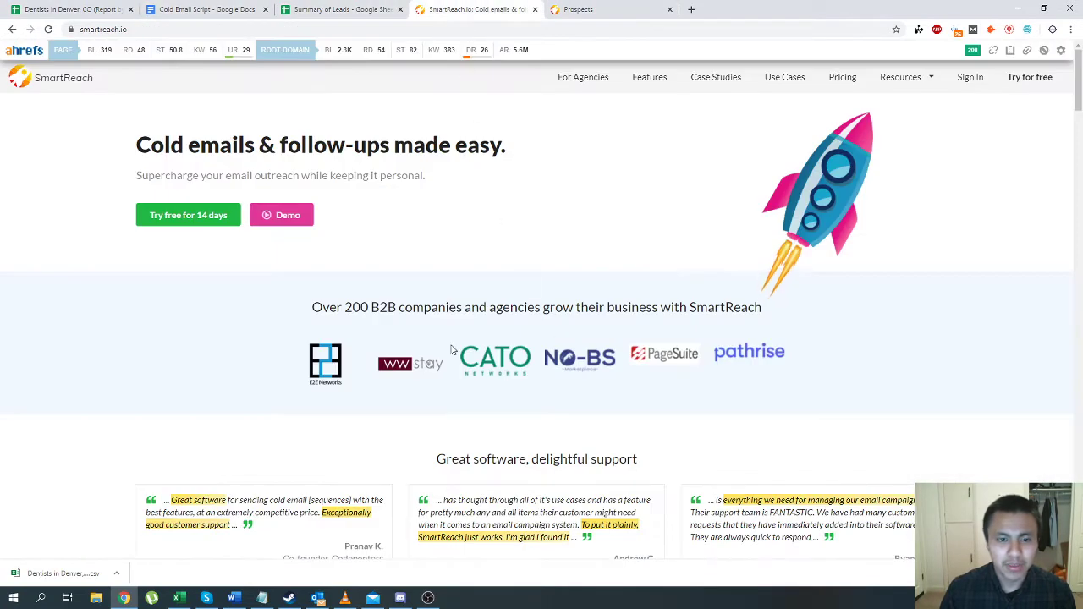
left_click(590, 9)
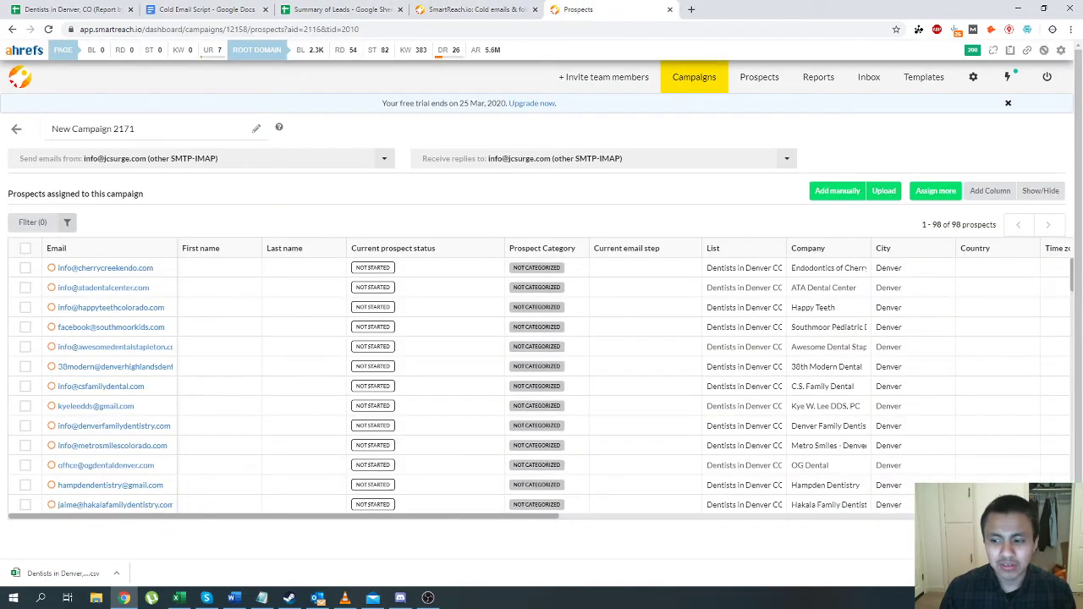
Step: Review the uploaded prospects and the actions available for a selected prospect
scroll(299, 423, "down", 15)
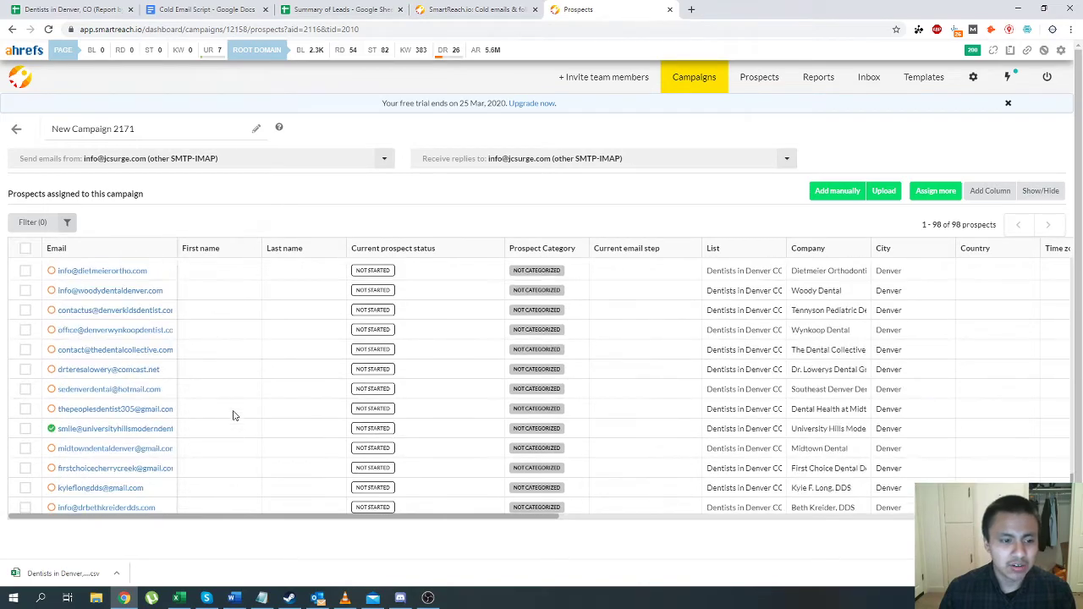
scroll(234, 416, "down", 15)
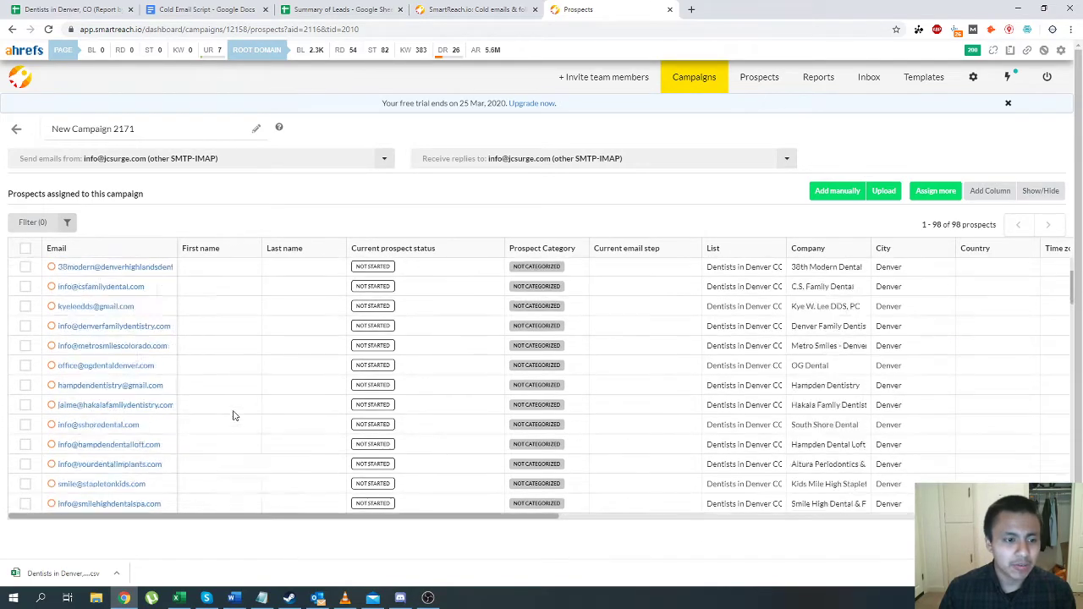
scroll(235, 415, "up", 2)
left_click(24, 348)
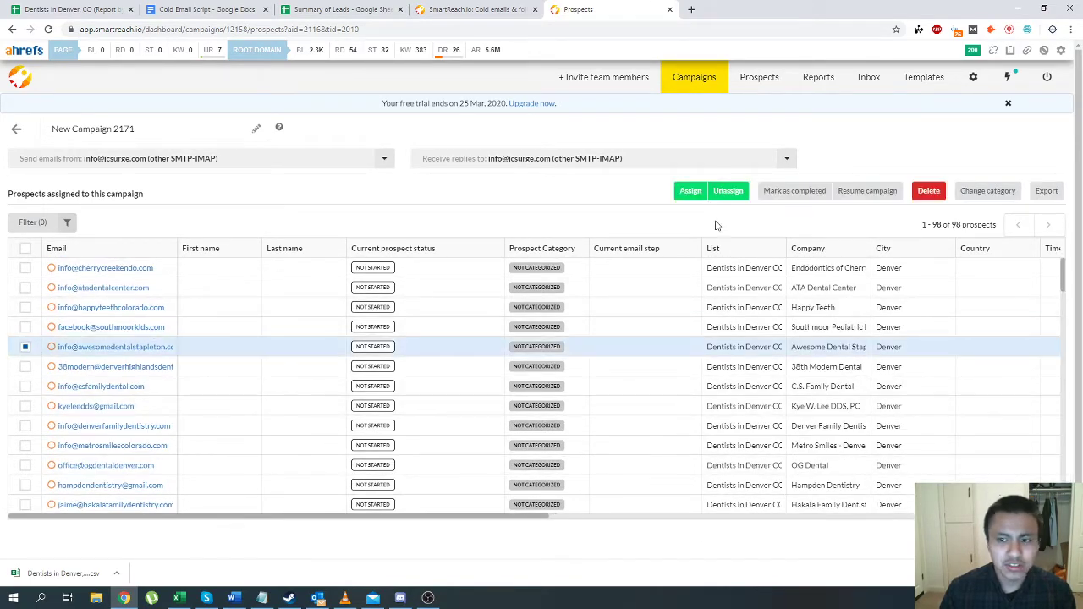
left_click(25, 348)
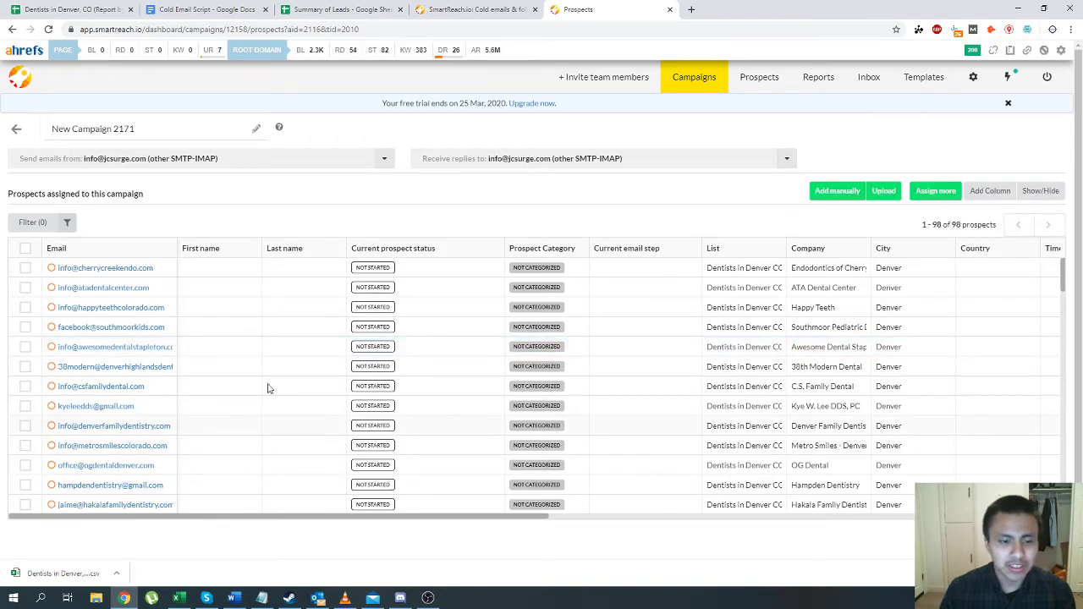
scroll(175, 370, "down", 10)
scroll(149, 369, "down", 5)
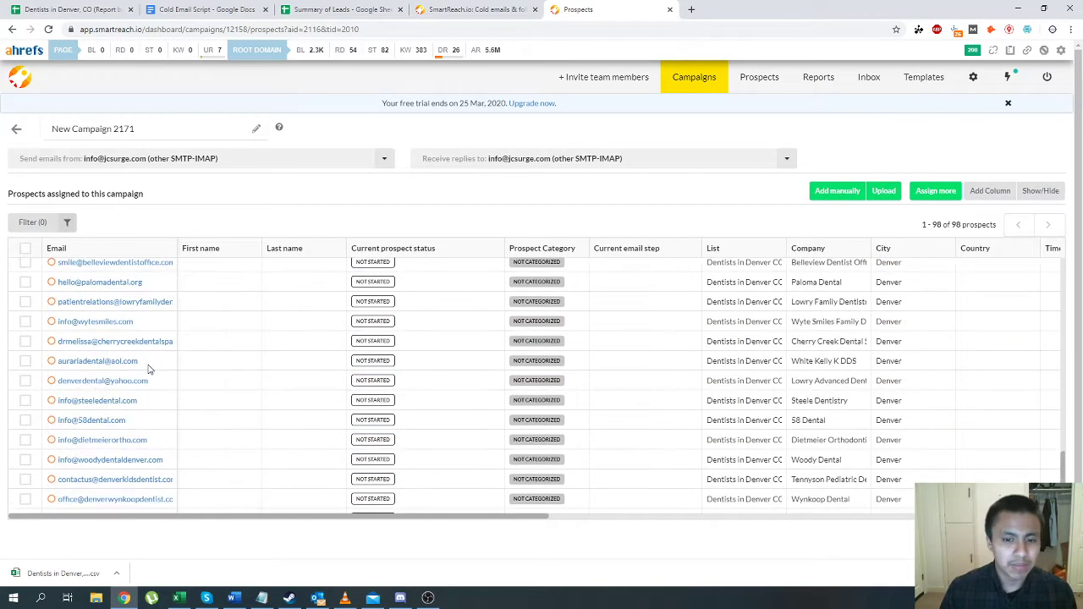
scroll(240, 373, "down", 5)
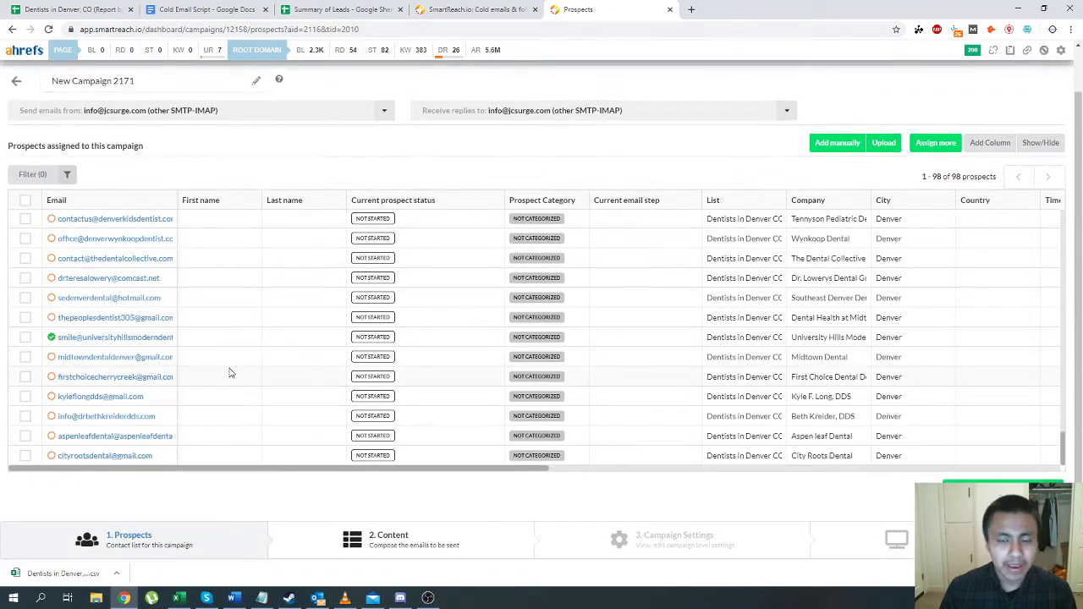
scroll(190, 371, "up", 3)
scroll(190, 370, "up", 3)
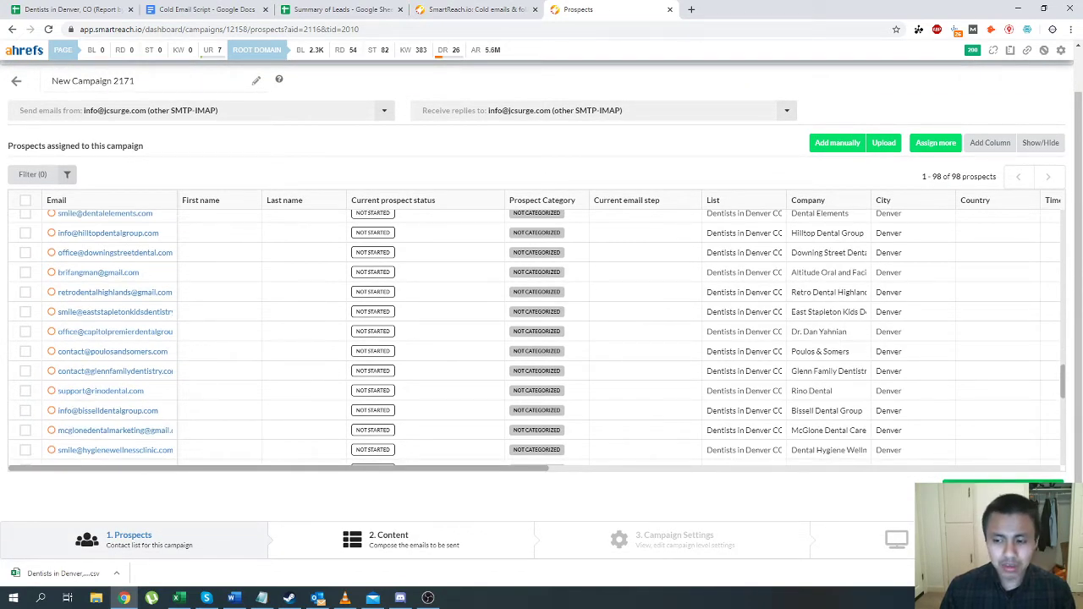
Step: Open the campaign's Content stage and start composing the Day 1: Opening email
left_click(388, 538)
left_click(510, 336)
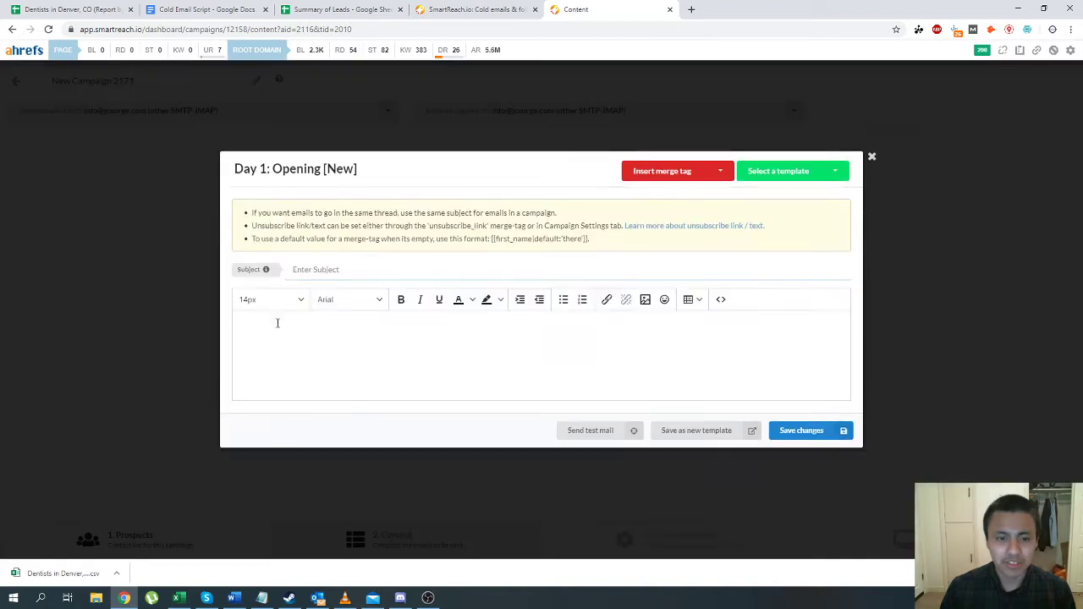
Step: Switch to the Cold Email Script document and rename it Cold Email Script #1 DEFAULT
left_click(203, 10)
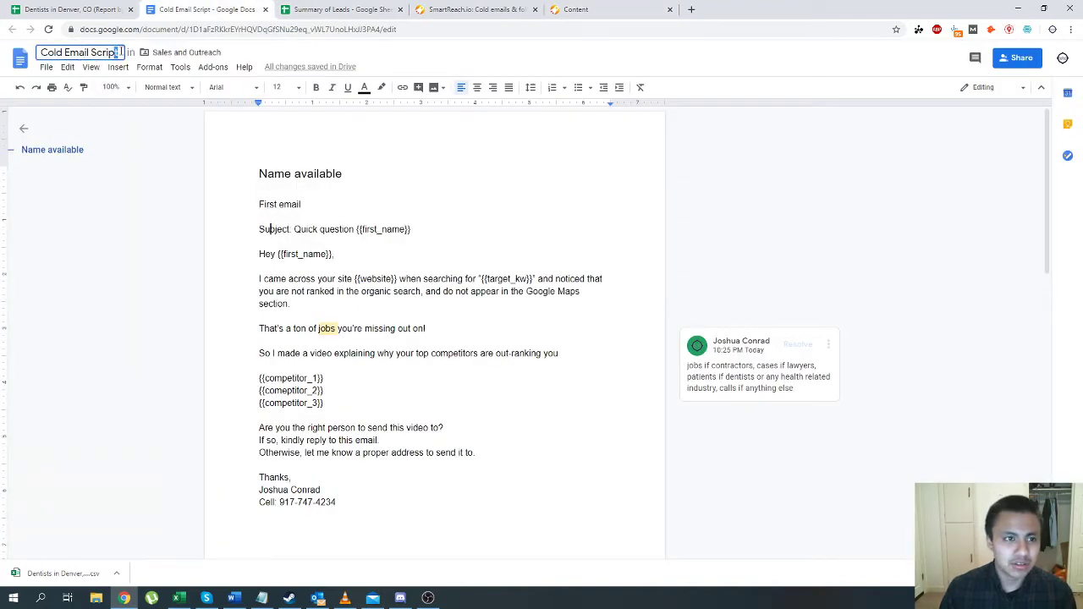
type("#1")
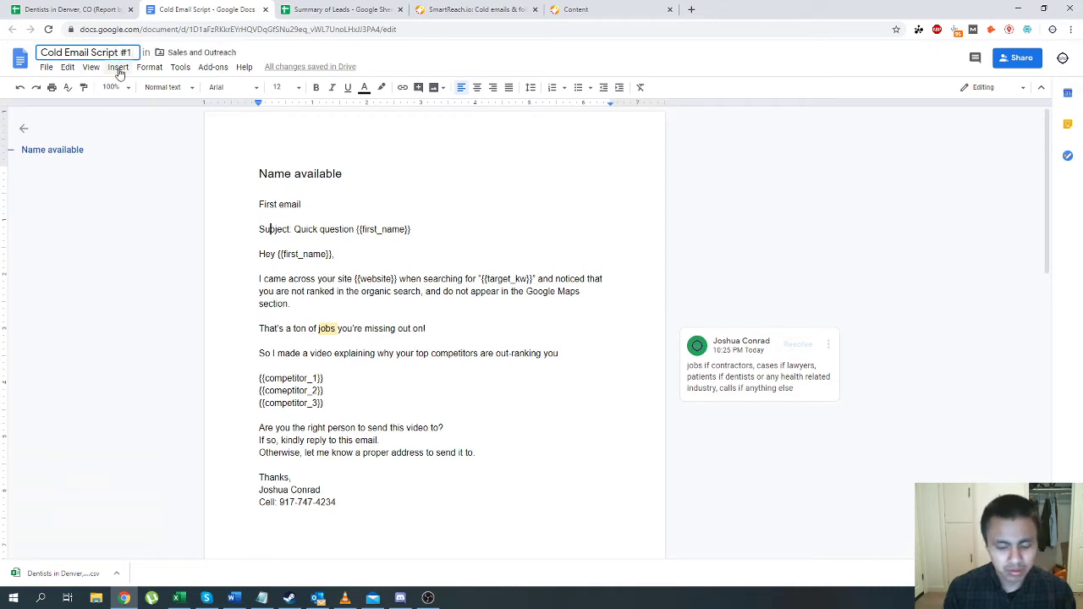
type(" DEFAULT")
key("Return")
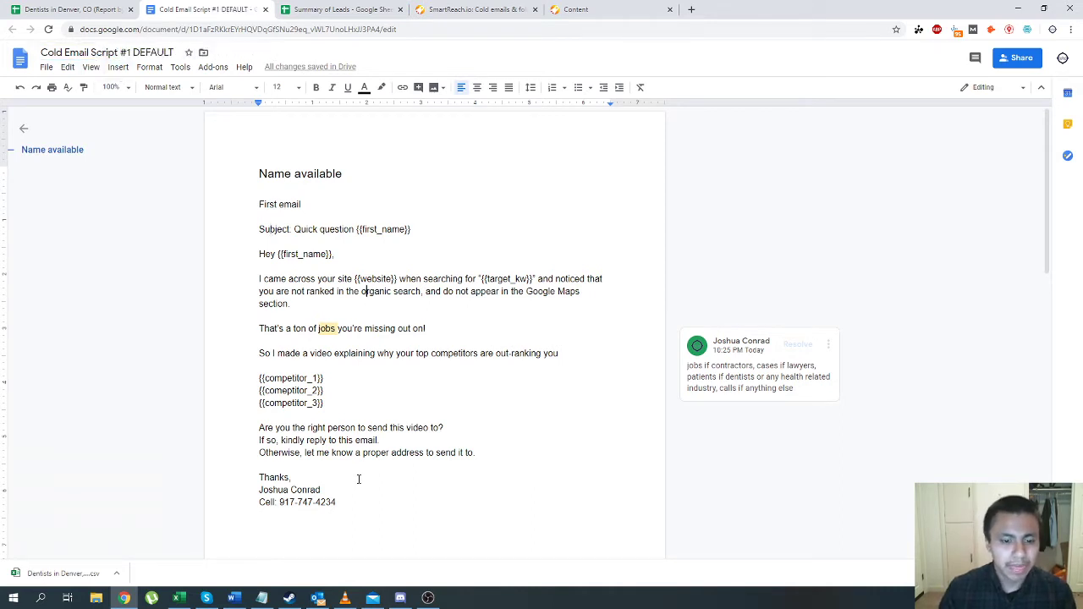
Step: Copy the first email's body, from the greeting through the signature, from the script into the Day 1: Opening email
left_click_drag(346, 503, 213, 258)
key("ctrl+c")
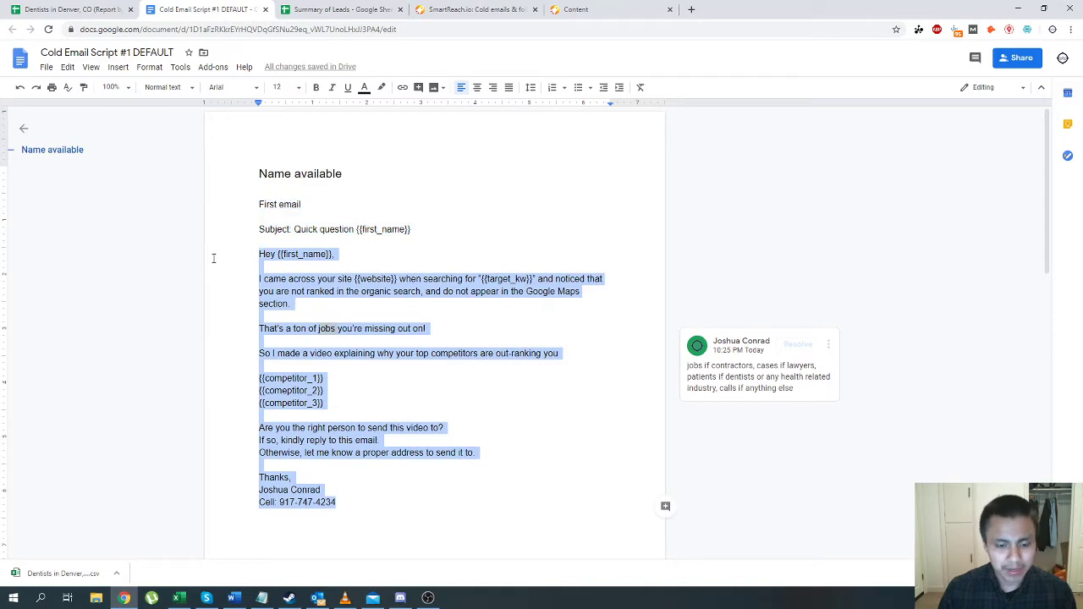
left_click(320, 11)
left_click(471, 9)
left_click(584, 10)
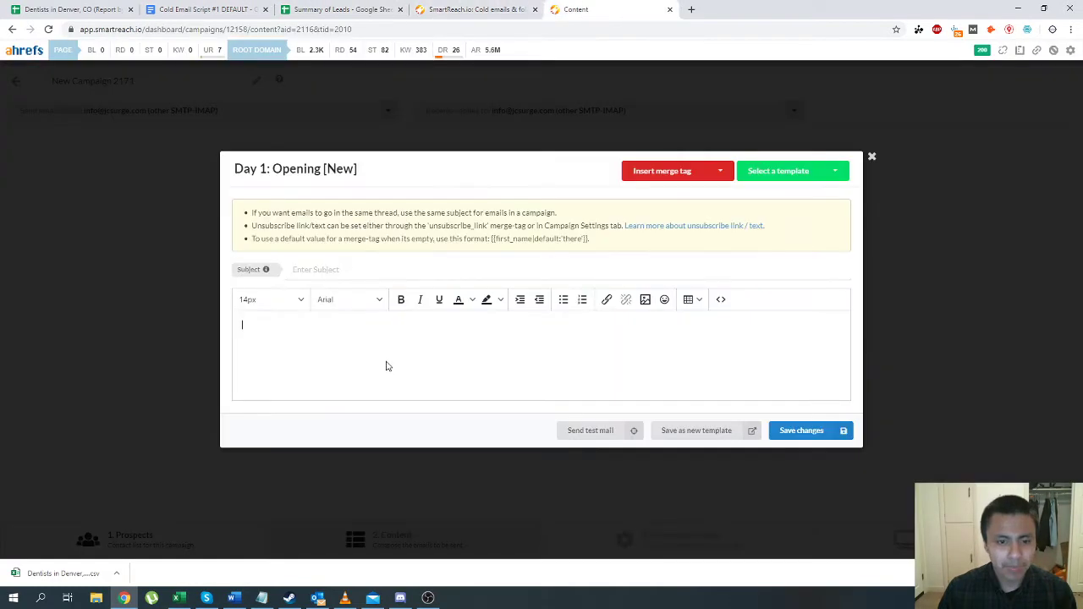
key("ctrl+v")
Step: Copy the subject "Quick question {{first_name}}" from the script into the opening email's subject
key("ctrl+2")
left_click(292, 229)
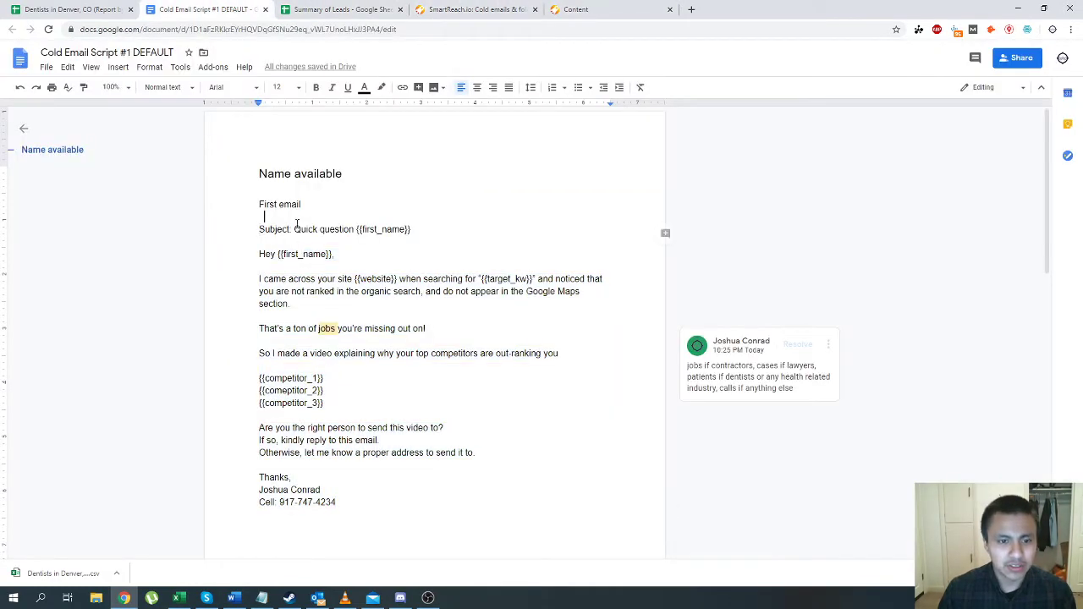
left_click_drag(293, 229, 665, 232)
key("ctrl+c")
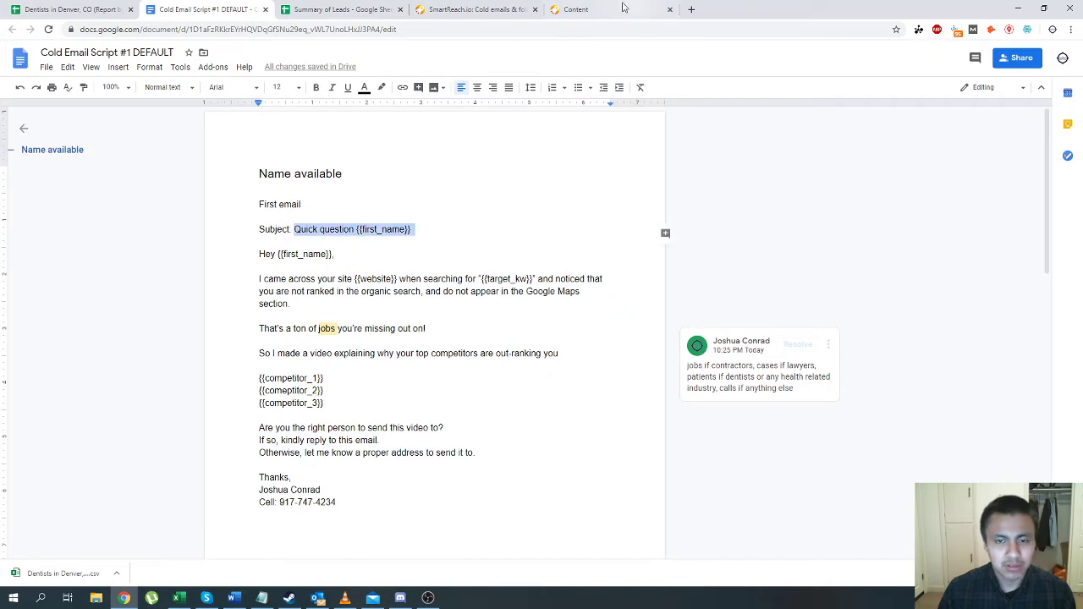
key("ctrl+5")
left_click(351, 176)
key("ctrl+v")
left_click(449, 363)
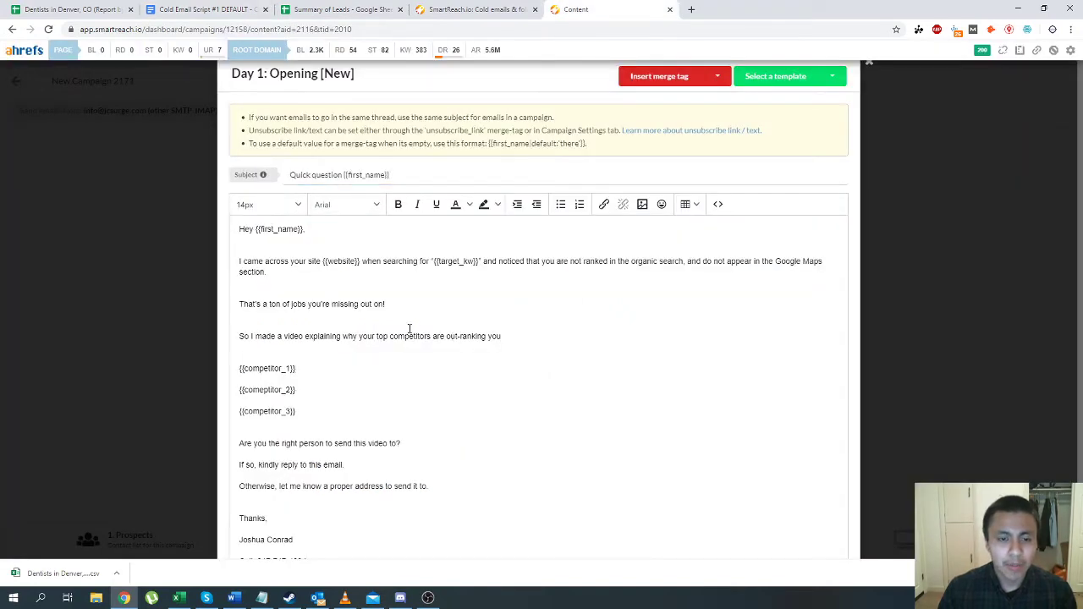
Step: Remove the {{first_name}} tag from the opening email's greeting so it reads "Hey,"
scroll(442, 374, "down", 2)
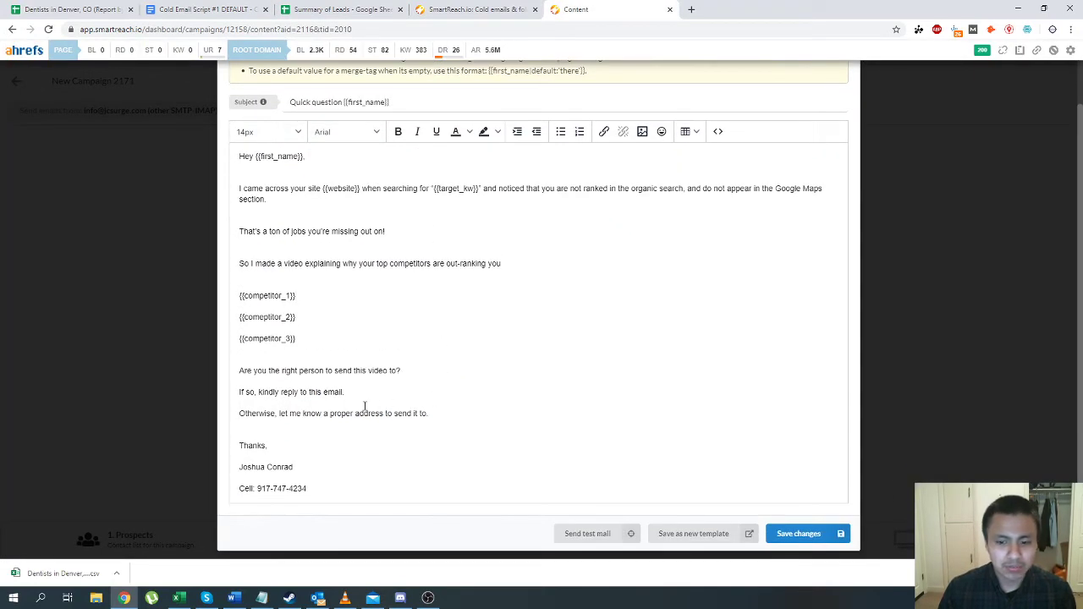
scroll(364, 407, "up", 2)
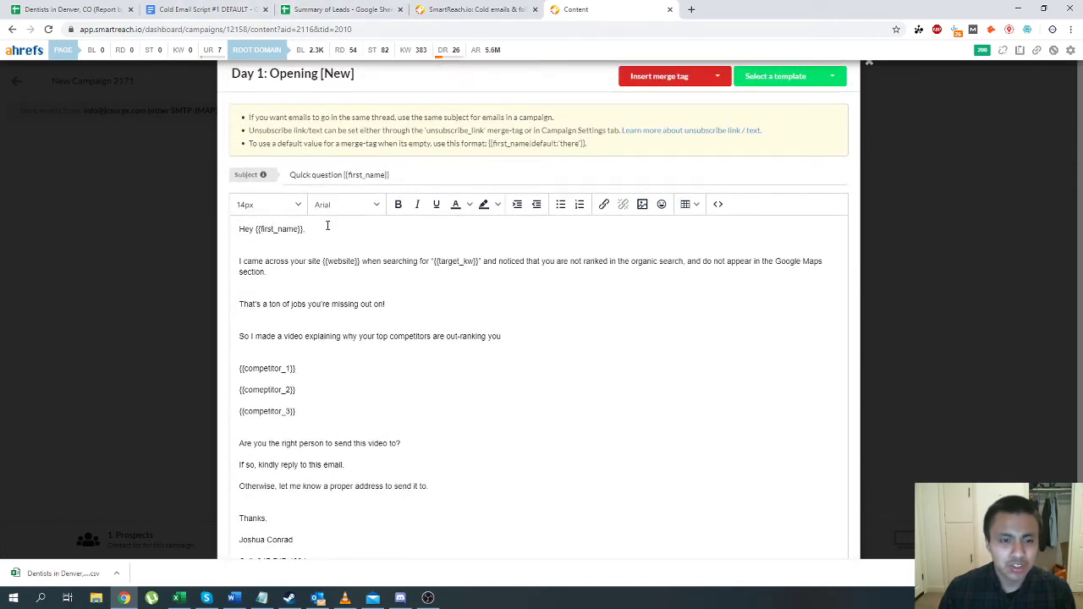
left_click_drag(304, 227, 252, 229)
key("BackSpace")
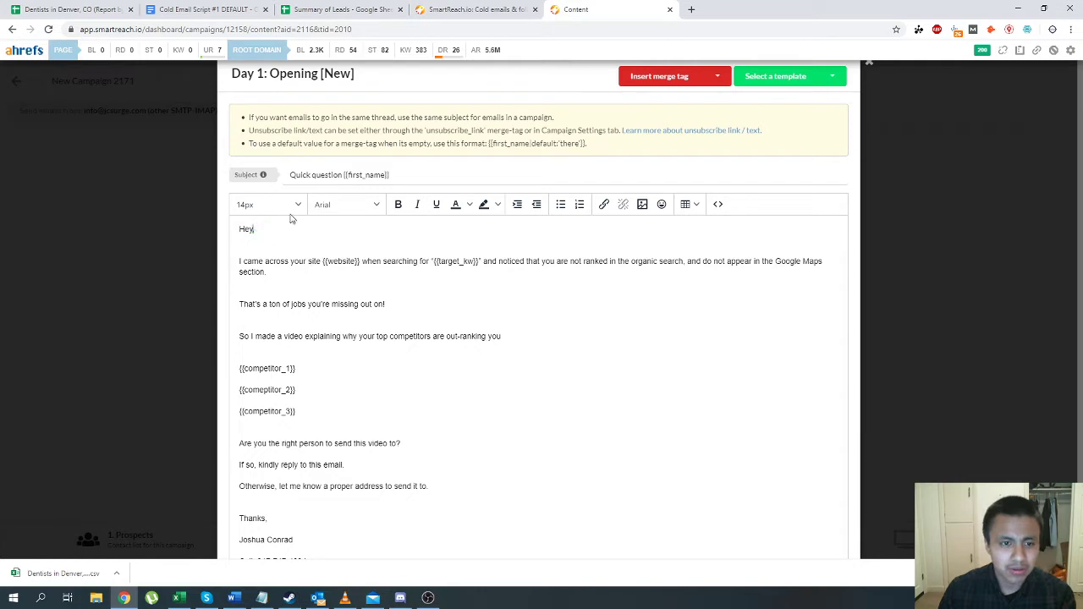
type(",")
Step: Change the opening email's subject to "Quick question about {{company}}" using the company merge tag
left_click_drag(392, 178, 338, 178)
type("abou")
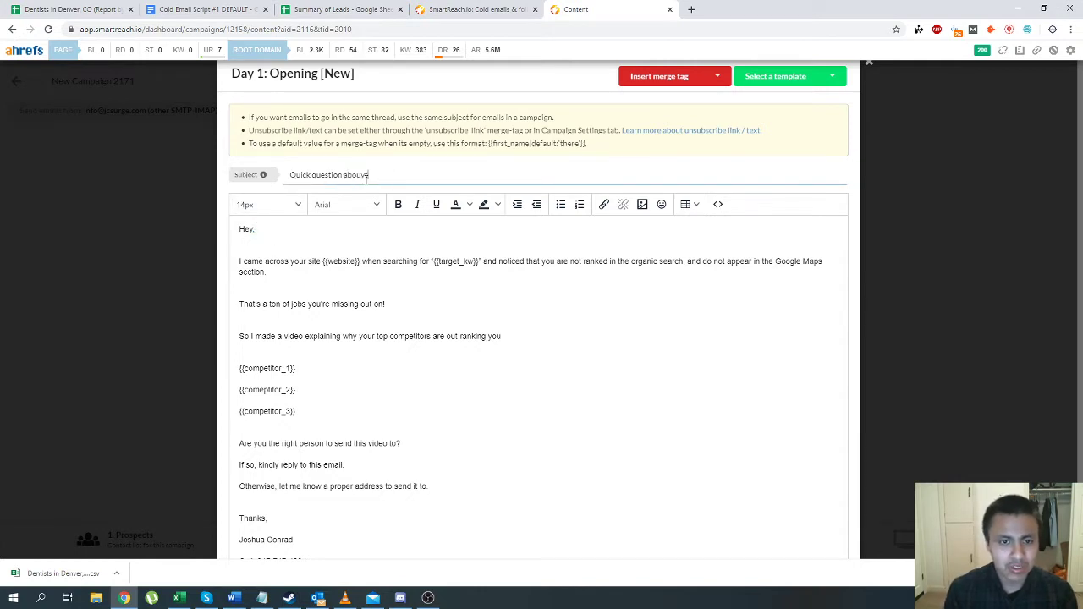
left_click(660, 78)
Step: Review the opening email and the available templates, and try to save the email
scroll(386, 417, "down", 2)
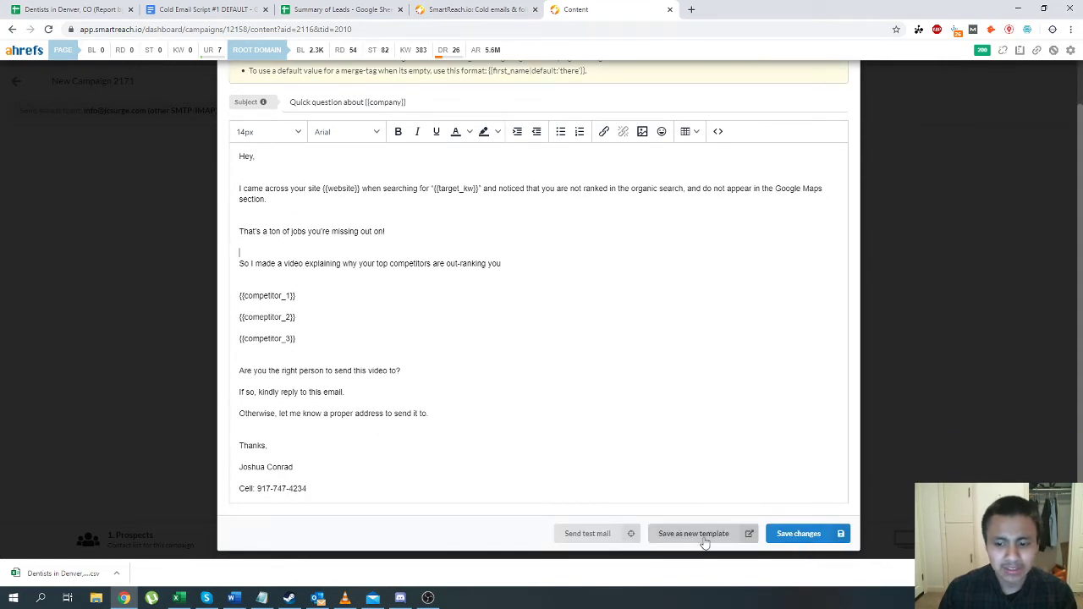
scroll(358, 338, "up", 2)
scroll(541, 440, "down", 2)
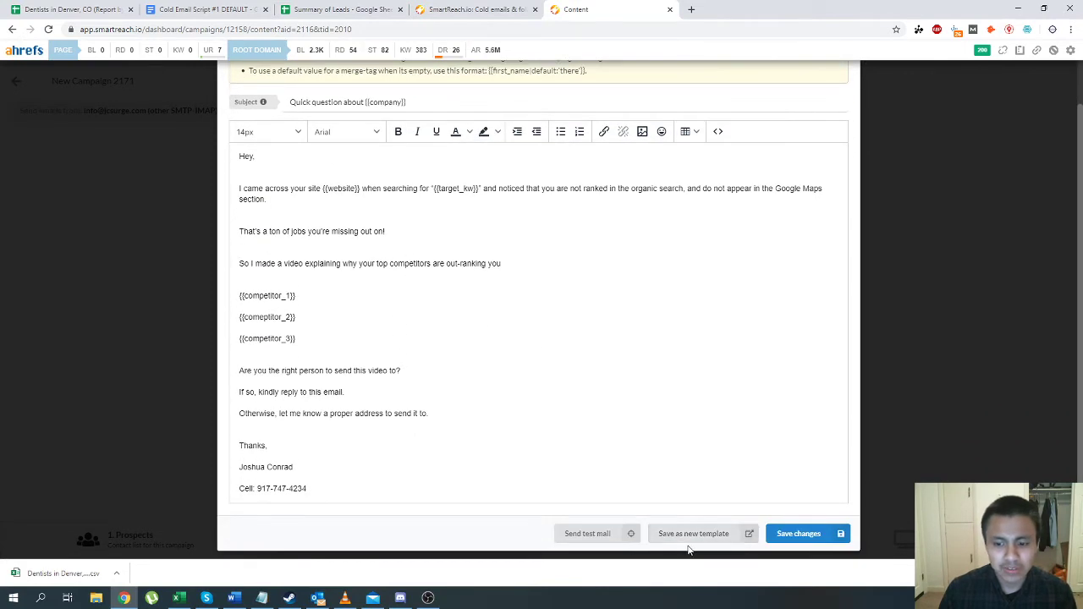
scroll(735, 111, "up", 2)
left_click(753, 85)
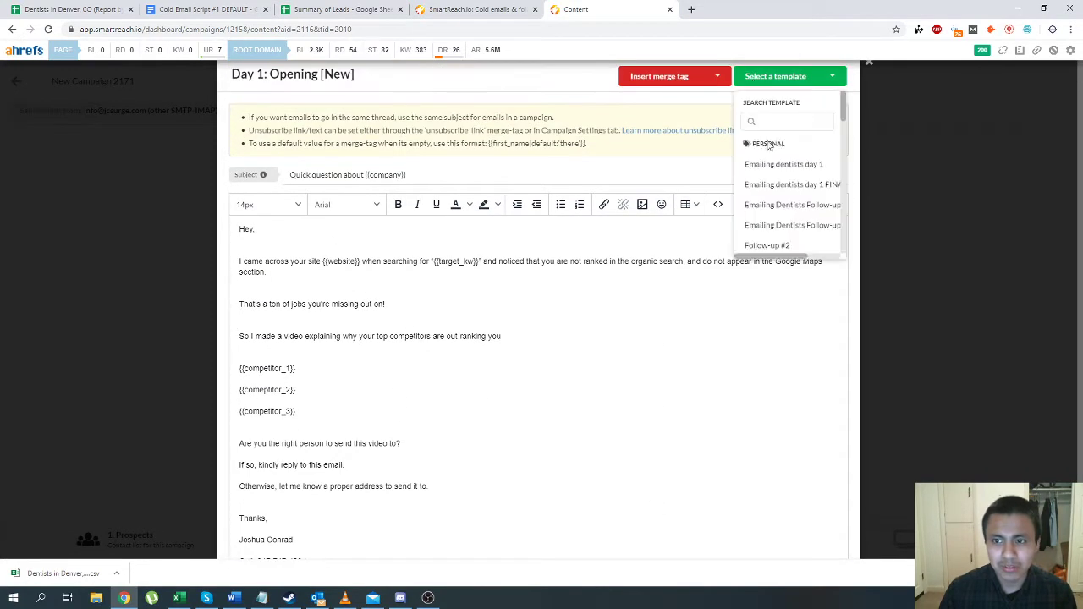
scroll(624, 406, "down", 2)
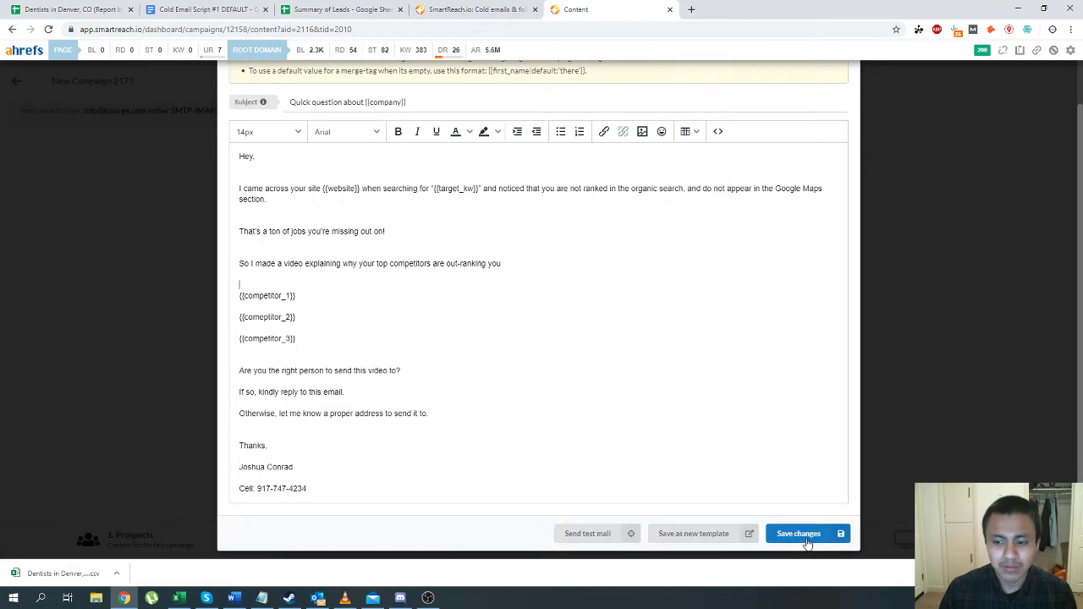
left_click(787, 531)
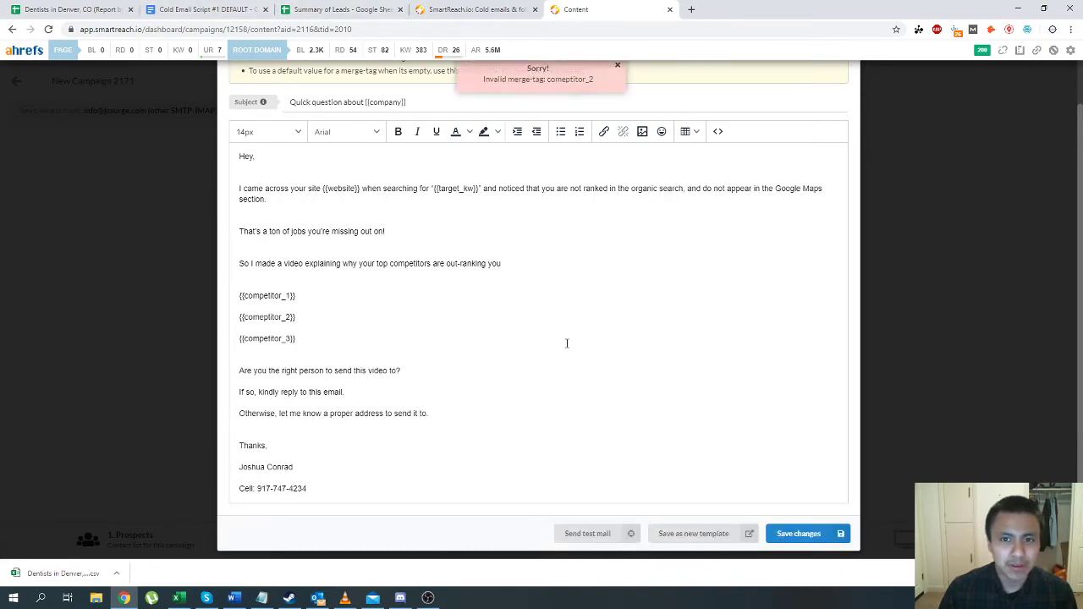
Step: Replace the misspelled {{comeptitor_2}} tag in the opening email with the competitor_2 merge tag and save the email
scroll(566, 341, "up", 2)
scroll(399, 328, "down", 2)
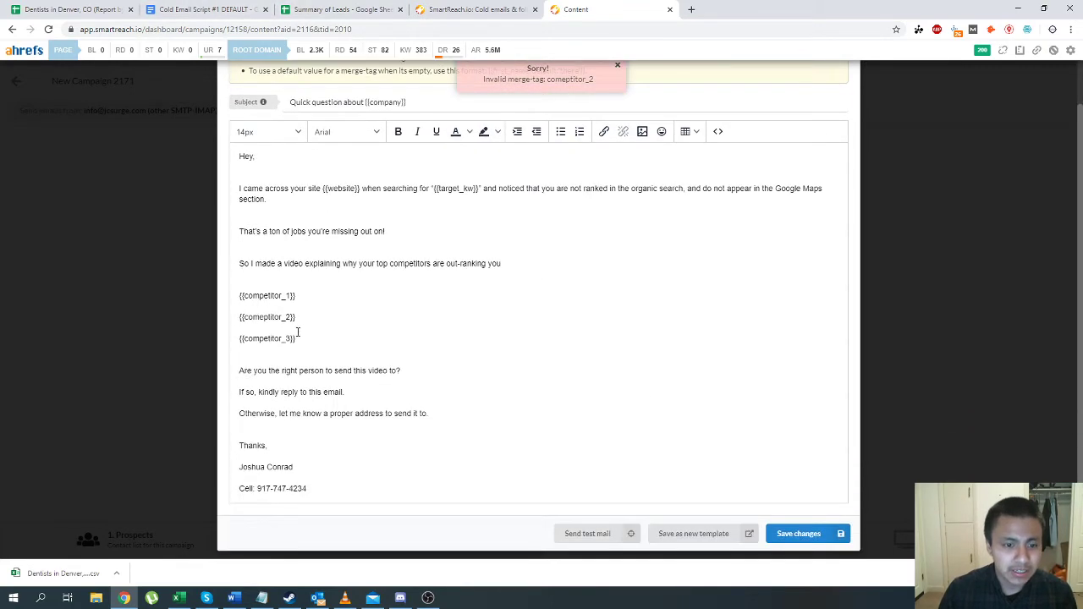
left_click_drag(302, 318, 240, 318)
scroll(553, 249, "up", 2)
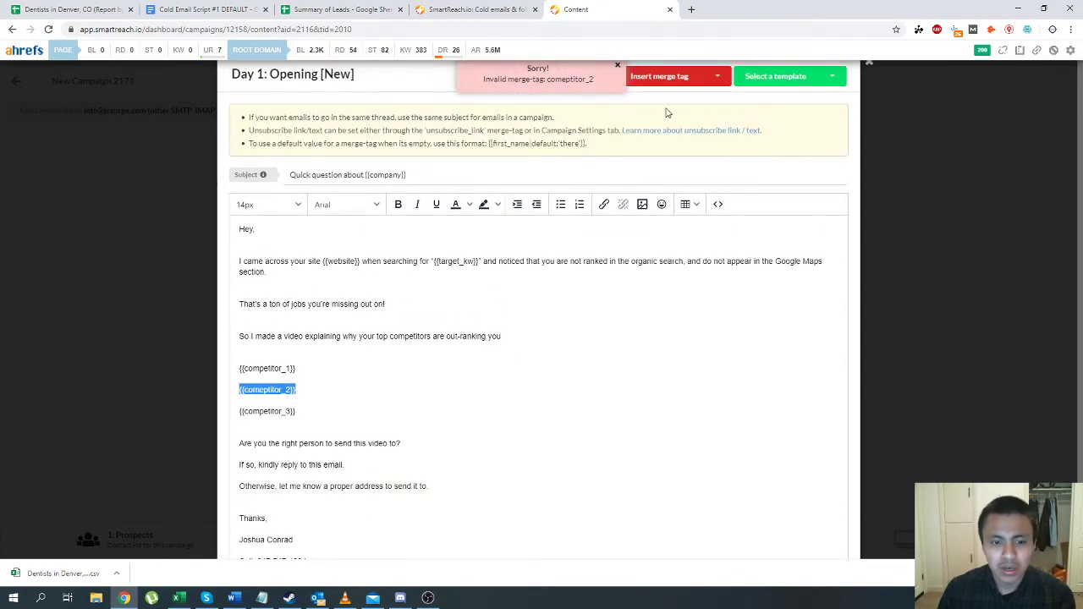
key("BackSpace")
left_click(670, 82)
scroll(671, 235, "down", 3)
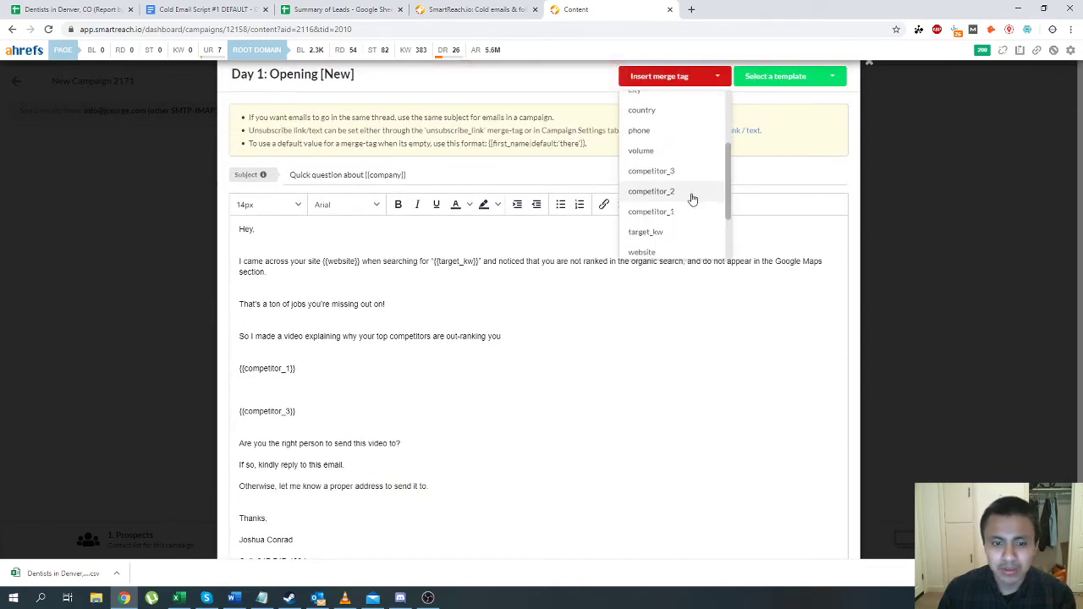
left_click(691, 196)
scroll(467, 363, "down", 2)
left_click(797, 536)
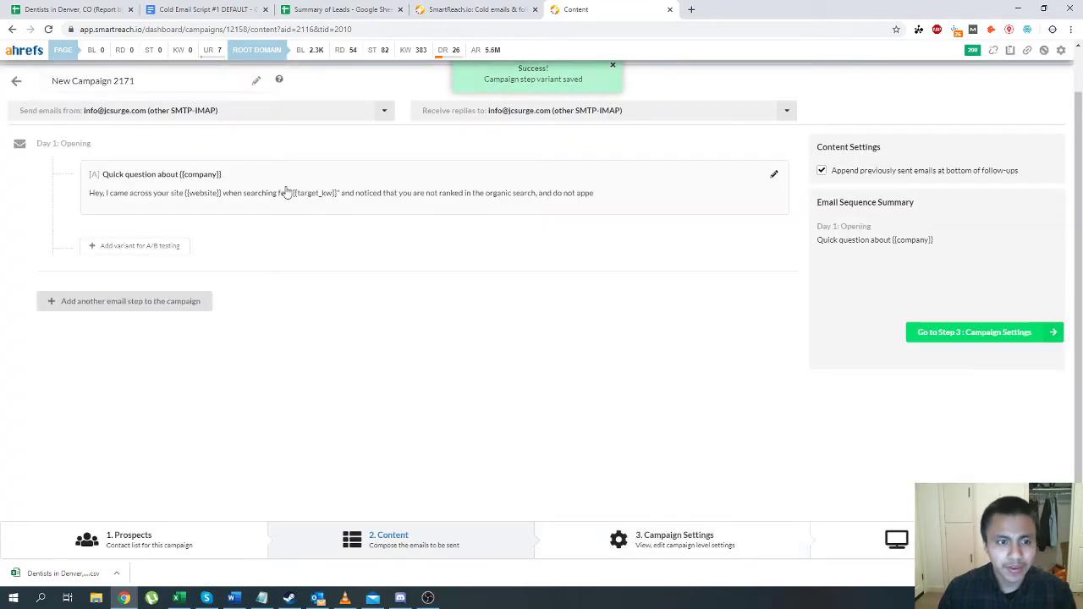
Step: Add another email step to the campaign and fill its body with the follow-up email copied from the script
left_click(105, 301)
left_click(203, 9)
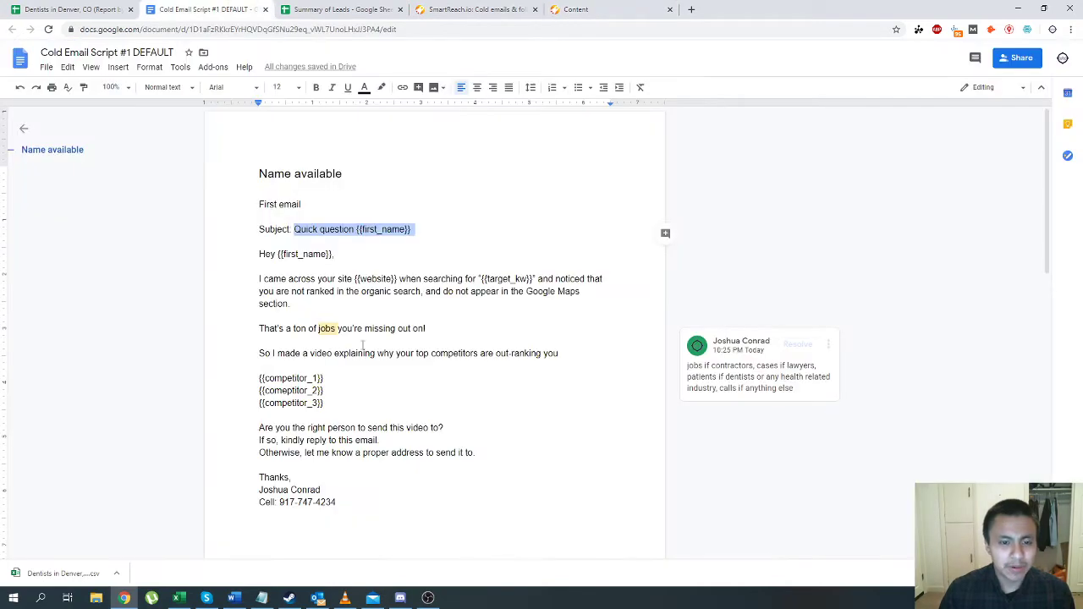
scroll(352, 385, "down", 3)
scroll(352, 385, "down", 3)
left_click_drag(259, 290, 397, 485)
key("ctrl+c")
left_click(339, 9)
left_click(575, 9)
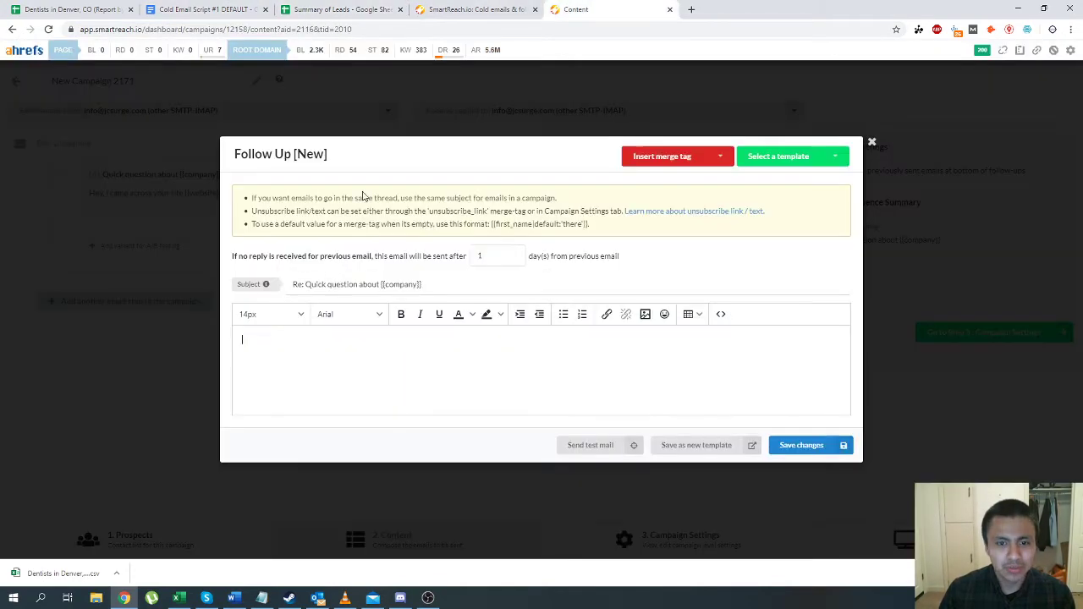
left_click(433, 375)
key("ctrl+v")
Step: Shorten the follow-up email's greeting to "Hi," by removing the first name tag, and save the follow-up
left_click_drag(297, 258, 248, 258)
key("BackSpace")
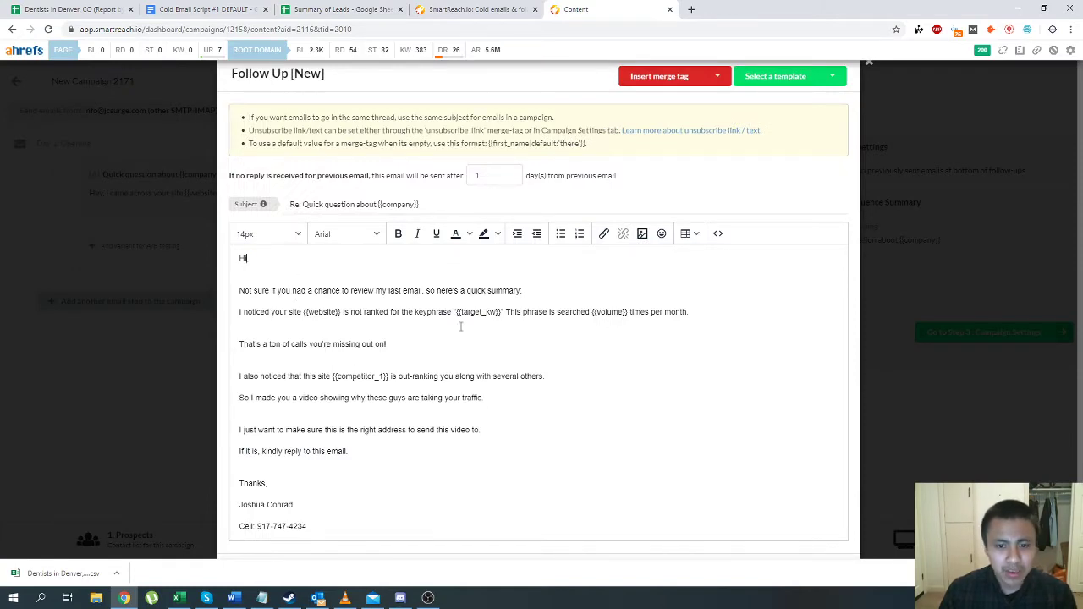
scroll(454, 314, "down", 1)
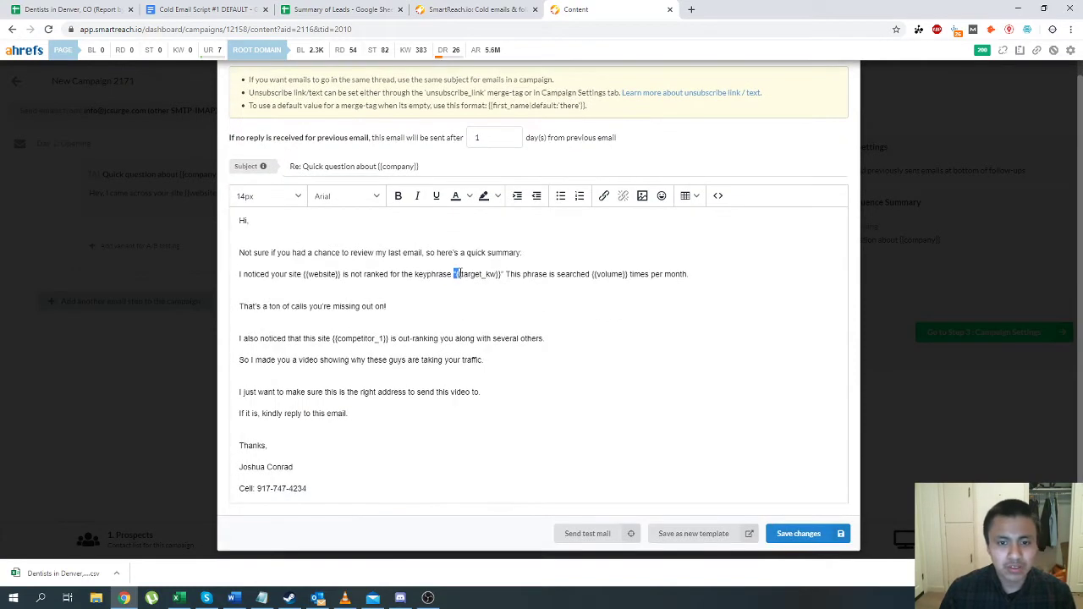
left_click_drag(461, 277, 503, 277)
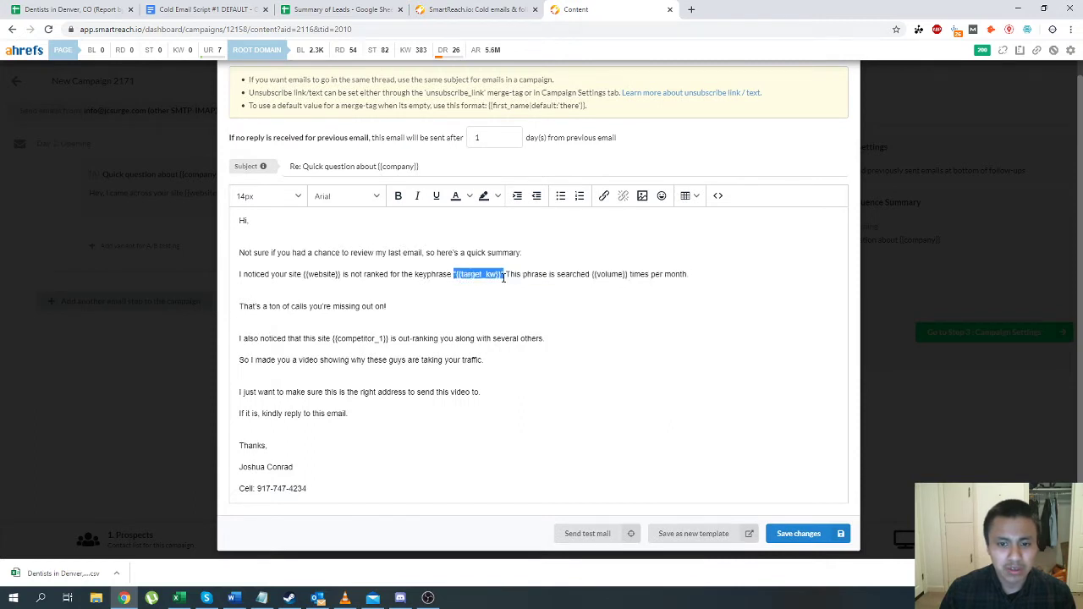
left_click(797, 535)
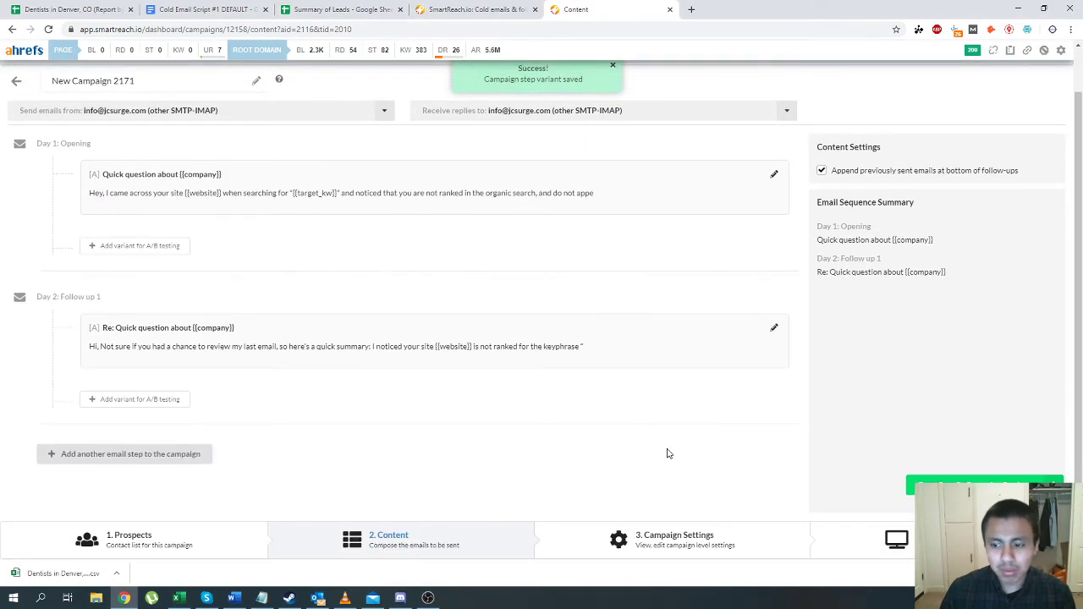
Step: Open the campaign settings and set the delivery time from 06:30 AM till 07:30 PM
left_click(673, 551)
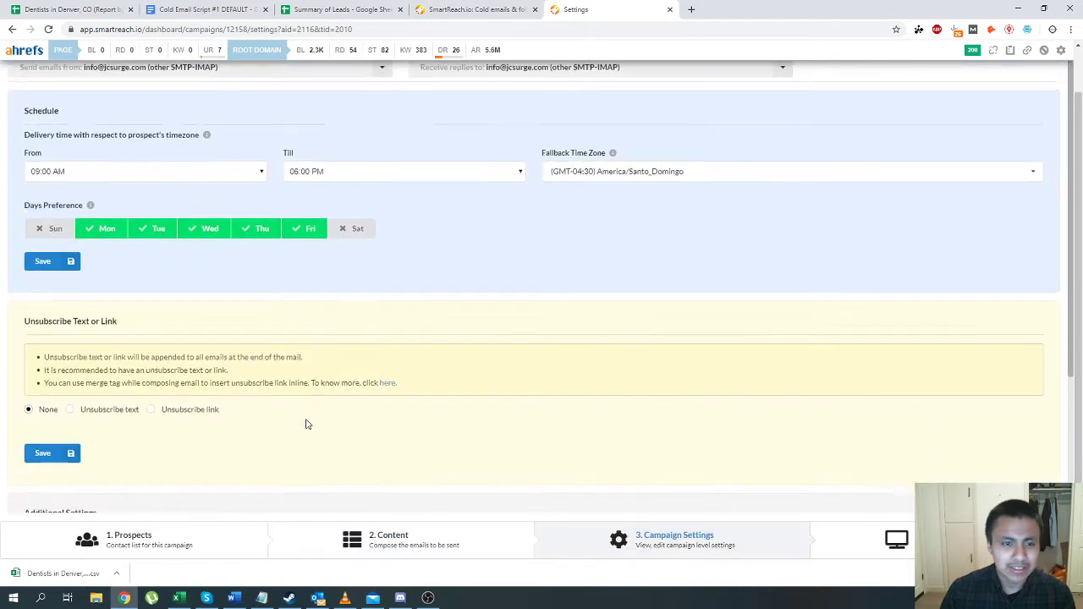
left_click(104, 158)
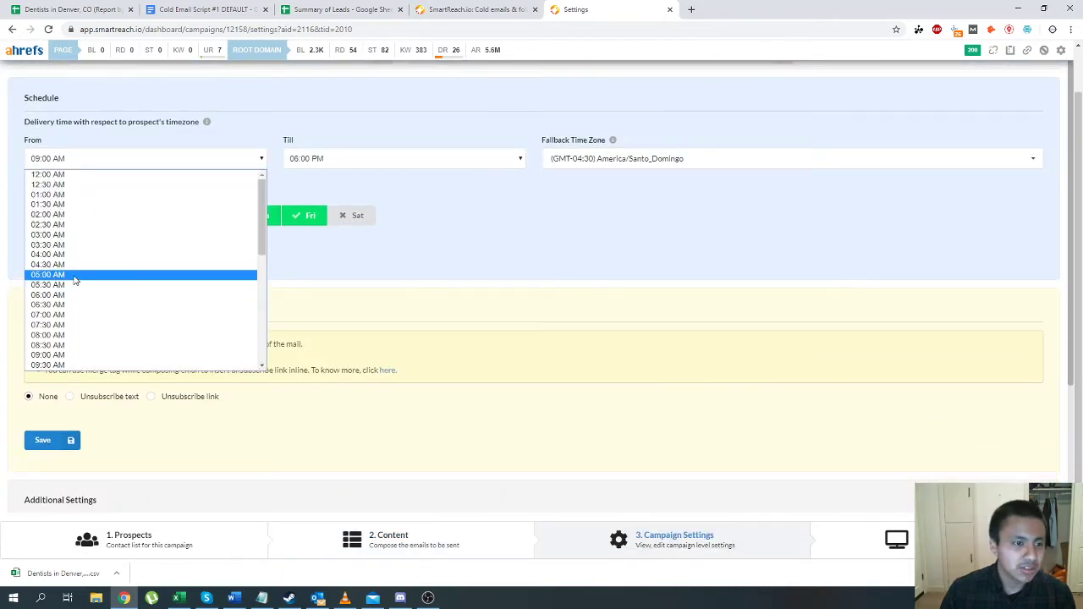
left_click(76, 305)
left_click(397, 160)
scroll(330, 338, "down", 2)
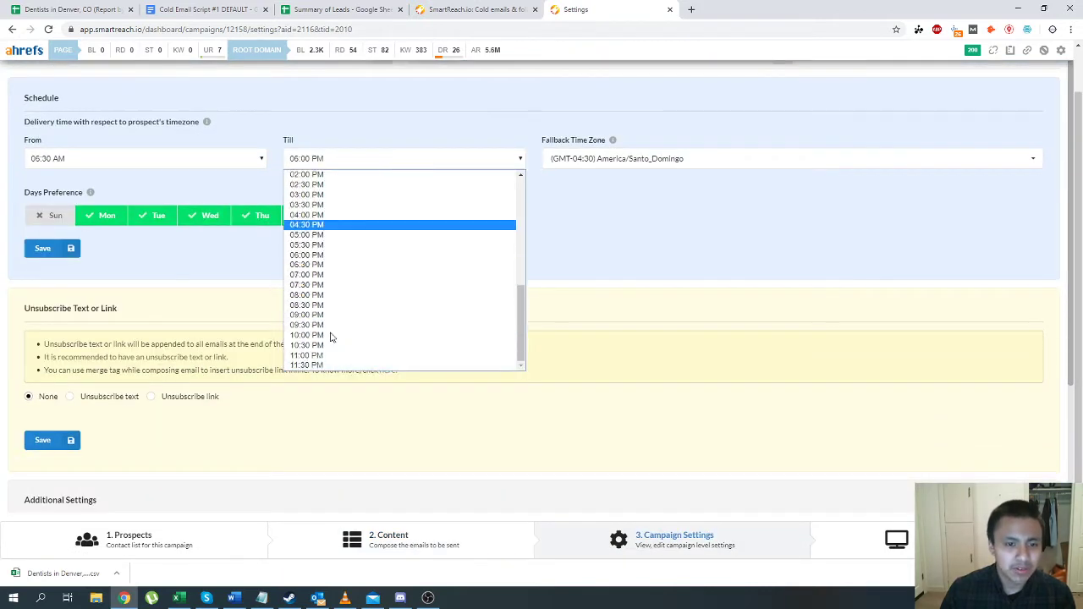
left_click(309, 284)
Step: Set the fallback time zone to (GMT-05:00) America/New_York
left_click(628, 161)
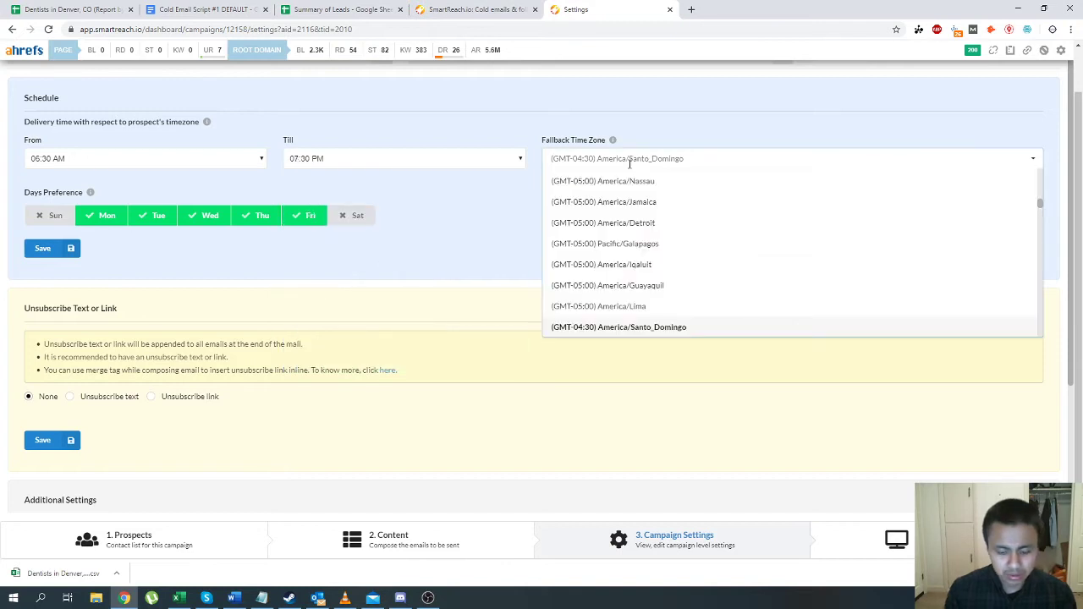
type("new")
left_click(617, 188)
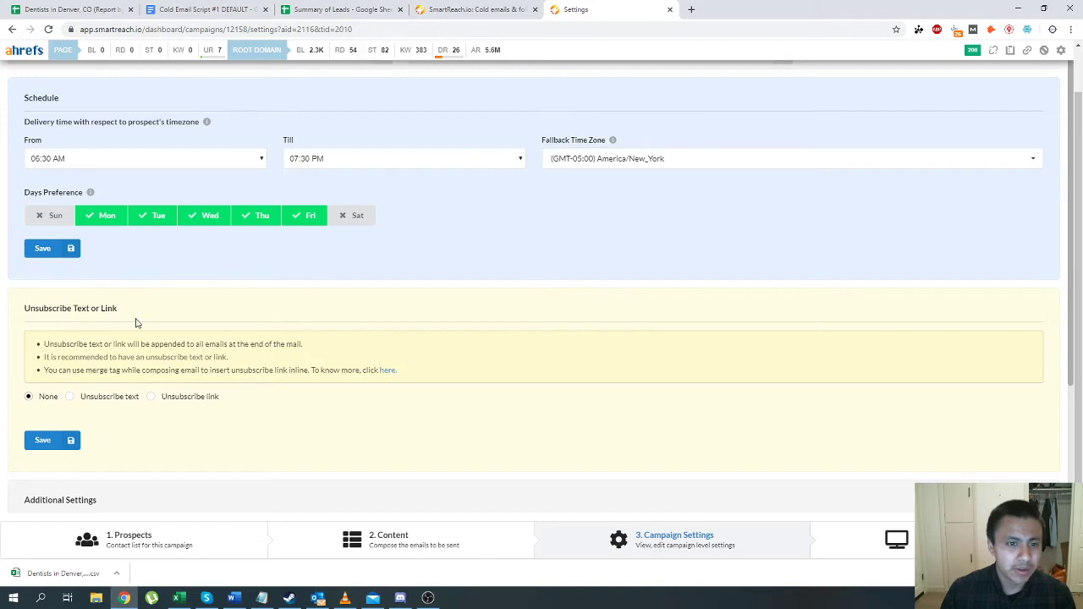
Step: Review the campaign's unsubscribe options and additional settings, including the daily email maximum and tracking
scroll(136, 322, "down", 1)
scroll(75, 363, "down", 2)
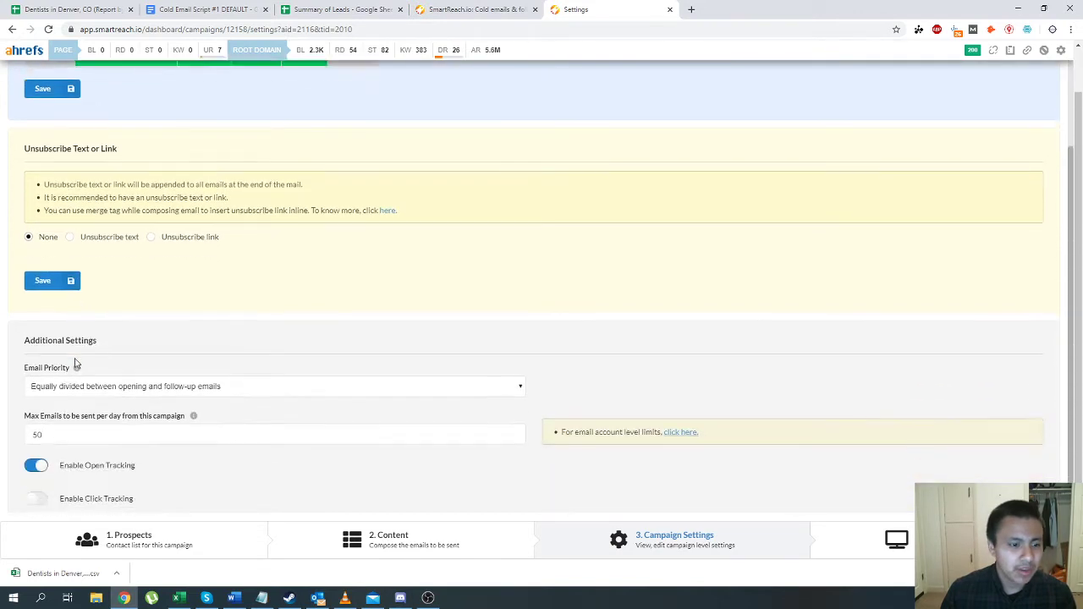
scroll(76, 363, "down", 3)
double_click(40, 316)
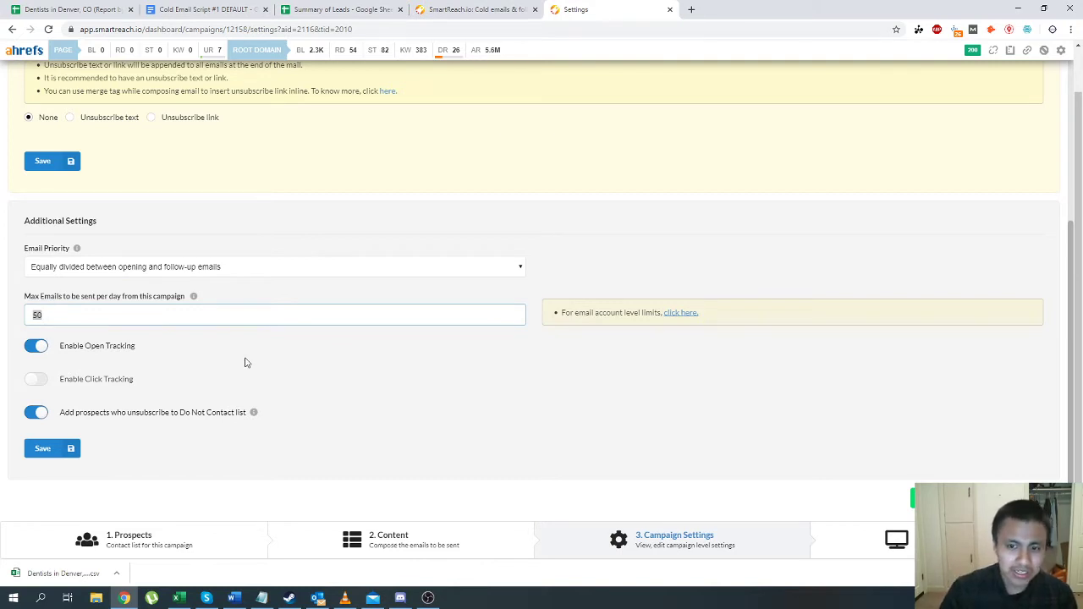
left_click(582, 442)
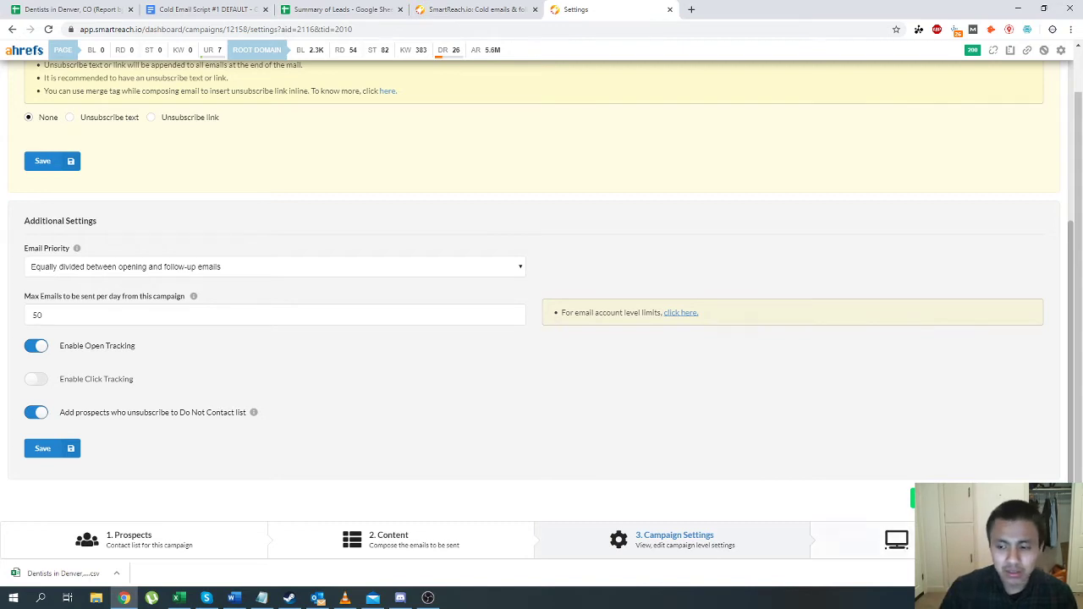
scroll(581, 437, "up", 4)
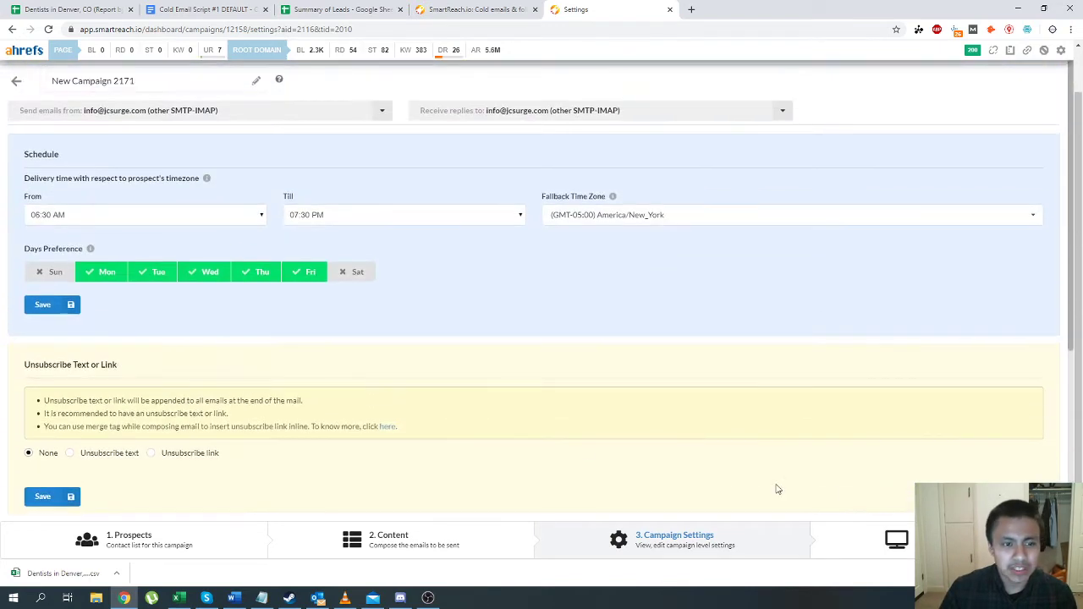
Step: Preview the campaign's emails for different prospects, including Denver Family Dentistry
left_click(903, 544)
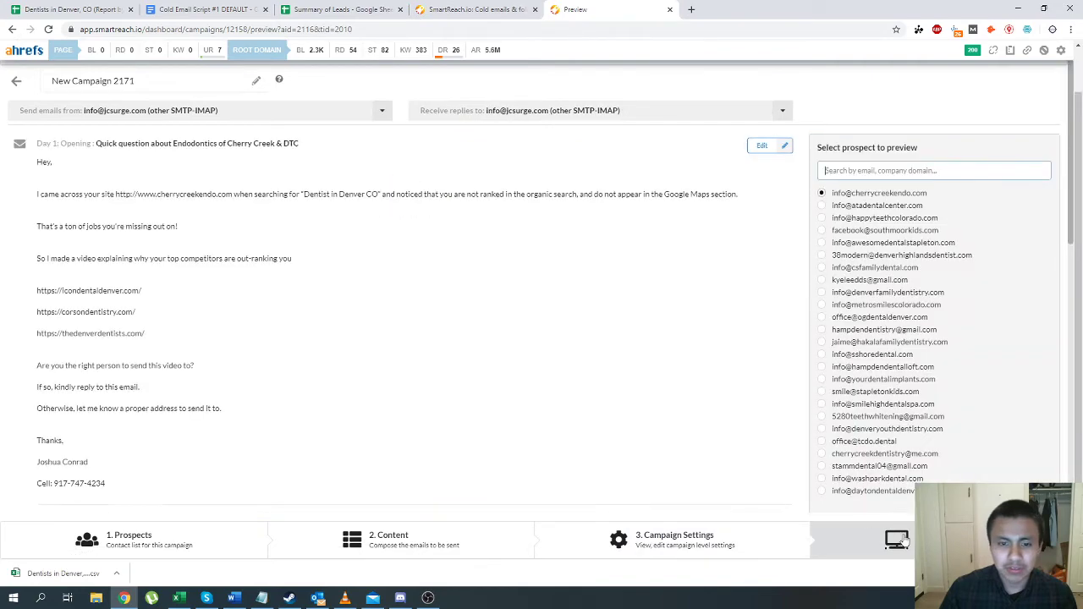
left_click(858, 218)
left_click(843, 291)
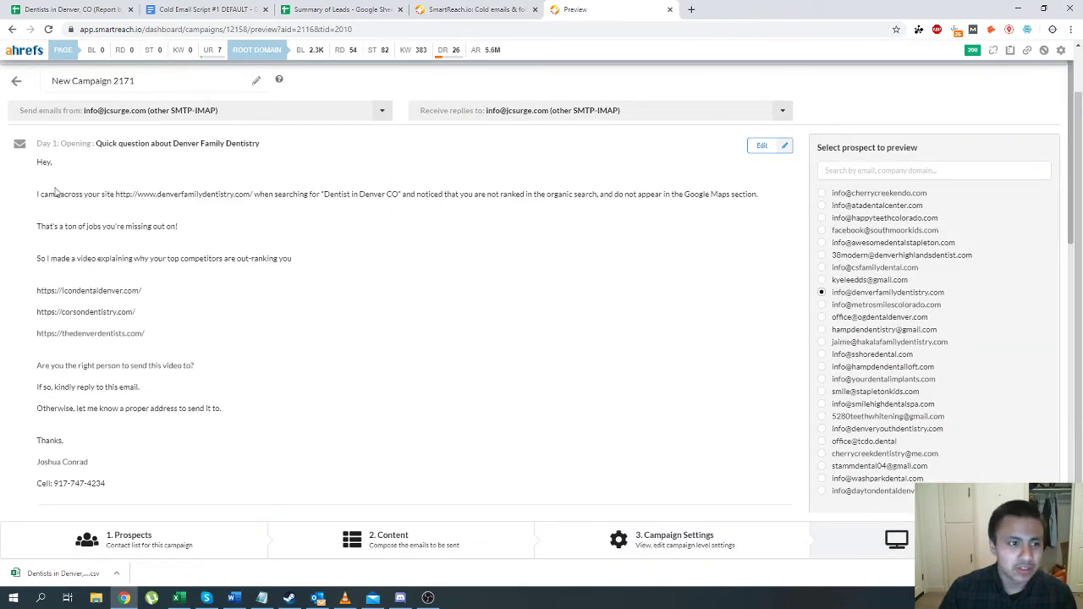
Step: Read through the previewed Day 1 opening email for Denver Family Dentistry, checking its wording and line spacing
left_click_drag(112, 194, 254, 194)
left_click(260, 220)
left_click_drag(320, 201, 664, 195)
left_click(399, 195)
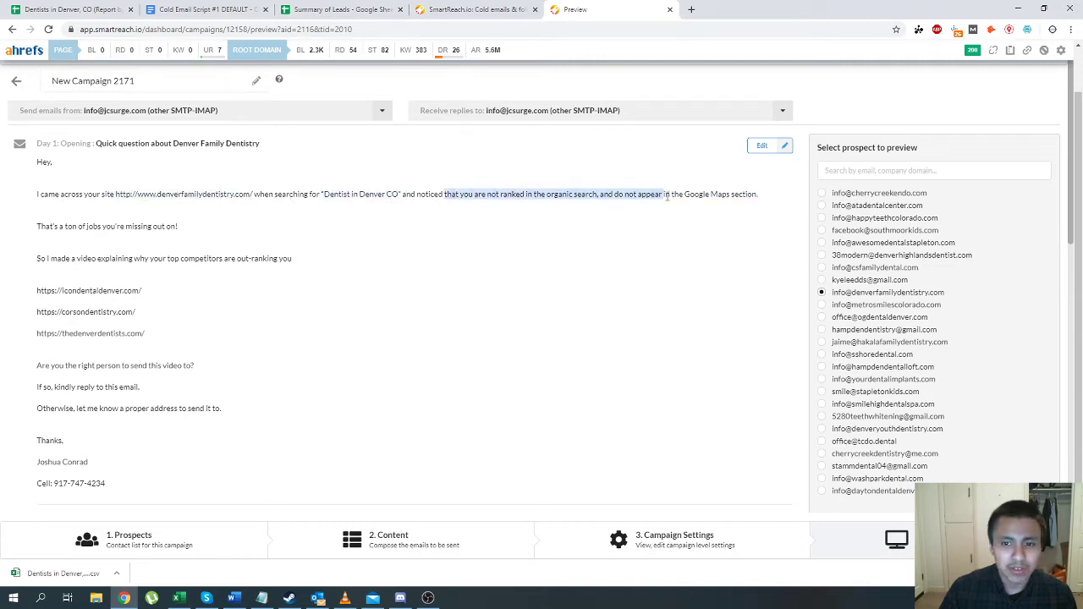
left_click(666, 194)
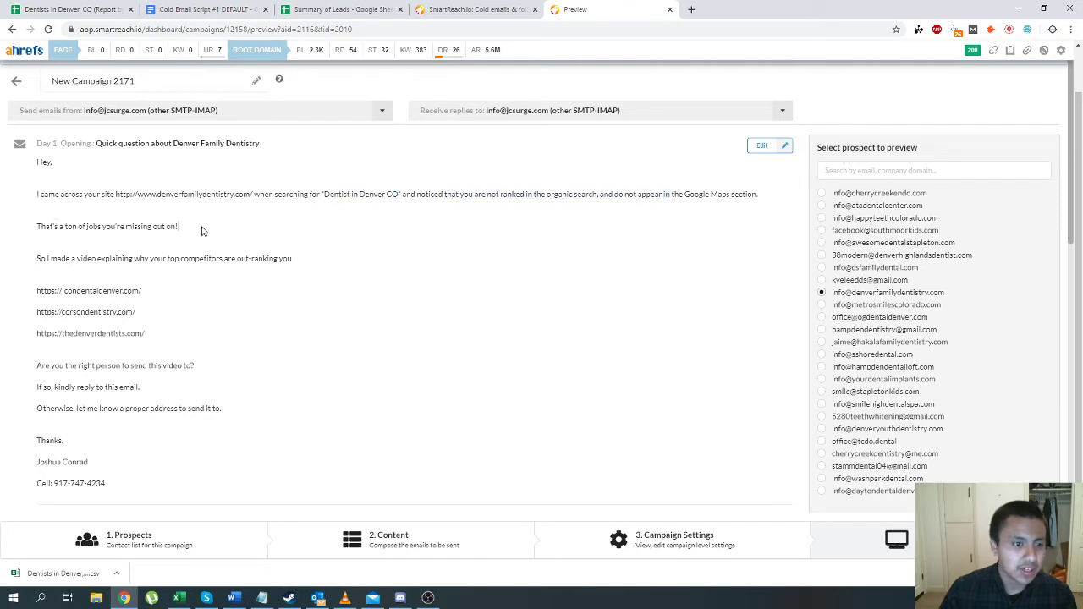
left_click_drag(50, 259, 276, 248)
left_click(273, 263)
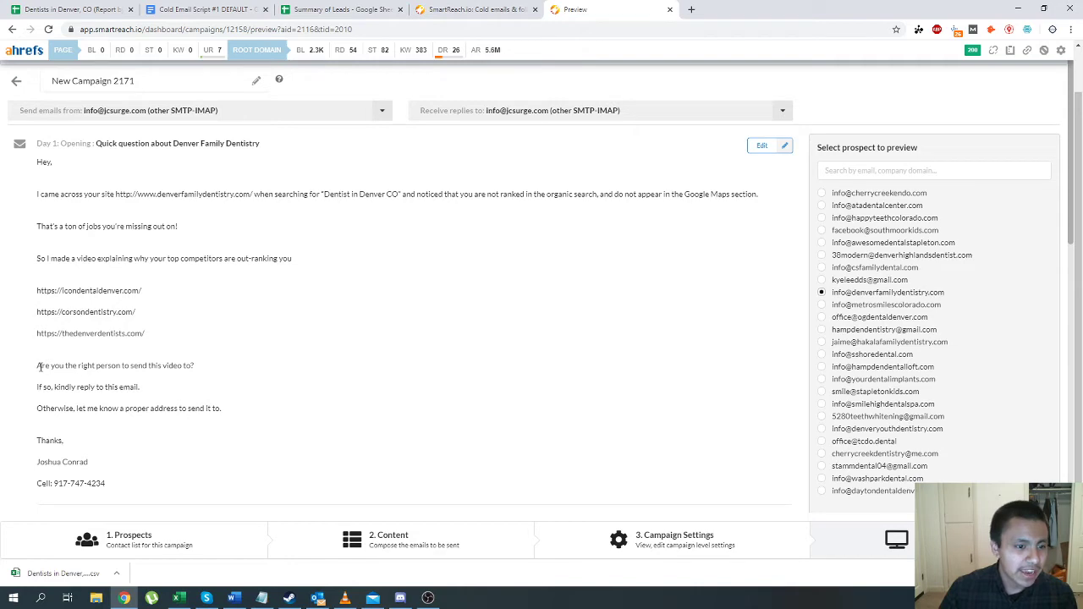
left_click_drag(39, 366, 138, 428)
left_click(138, 428)
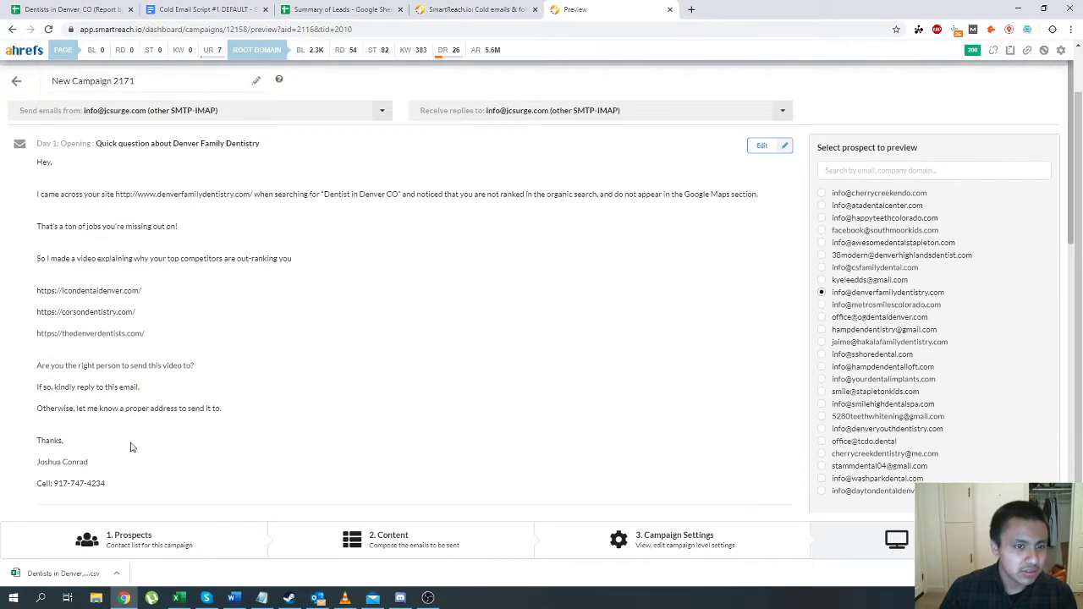
Step: Return to the campaign content and open the Day 1 opening email for editing
left_click(584, 544)
left_click(461, 548)
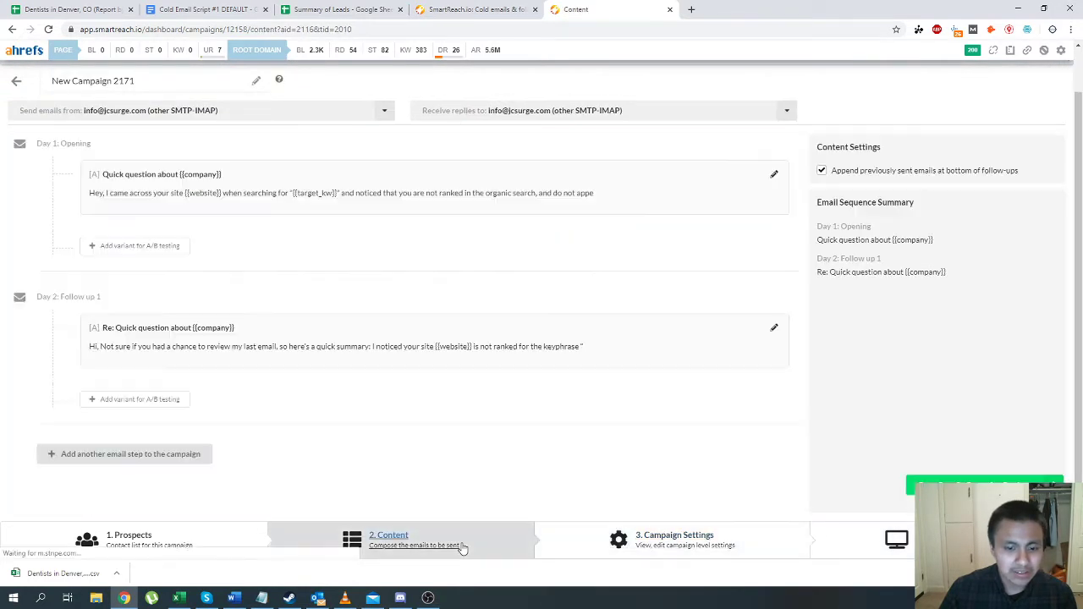
left_click(188, 535)
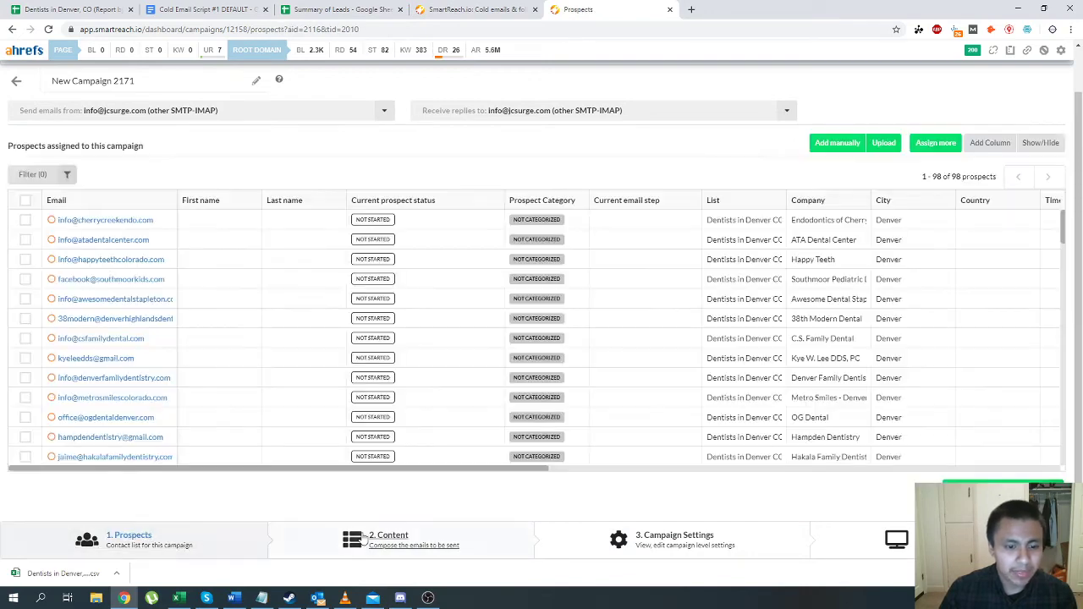
left_click(364, 540)
left_click(166, 208)
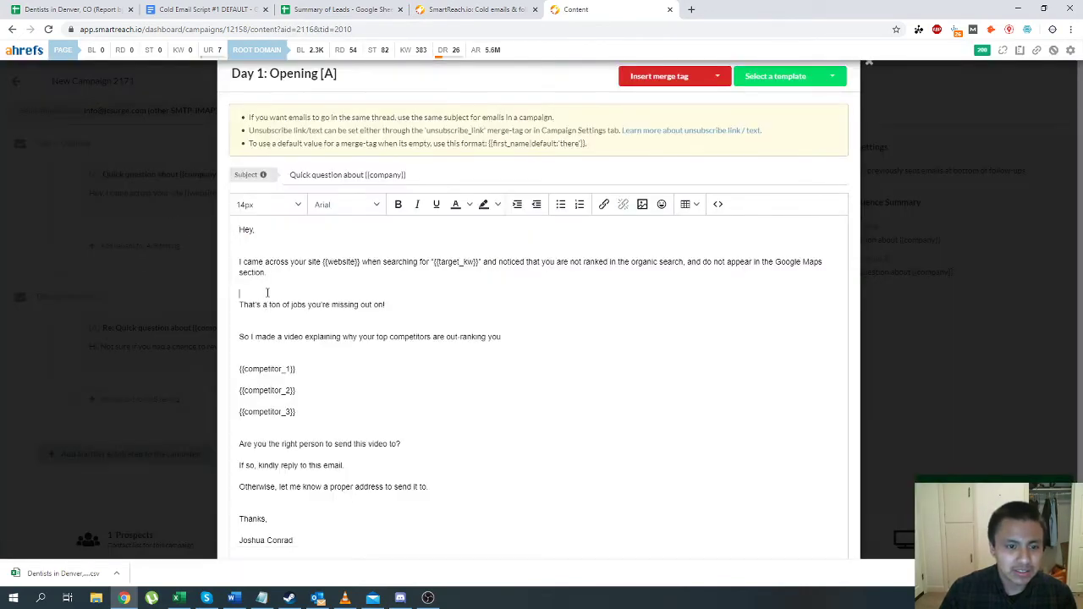
Step: Compare the opening email's line spacing with the first email in the Cold Email Script #1 DEFAULT document in Google Docs
left_click(212, 9)
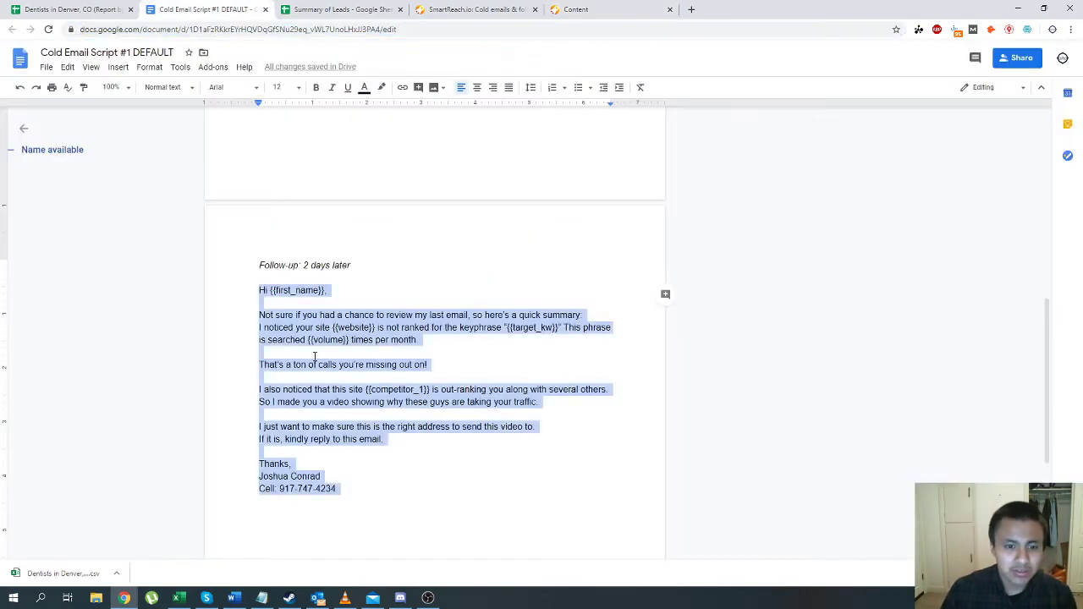
left_click(347, 406)
scroll(369, 346, "up", 9)
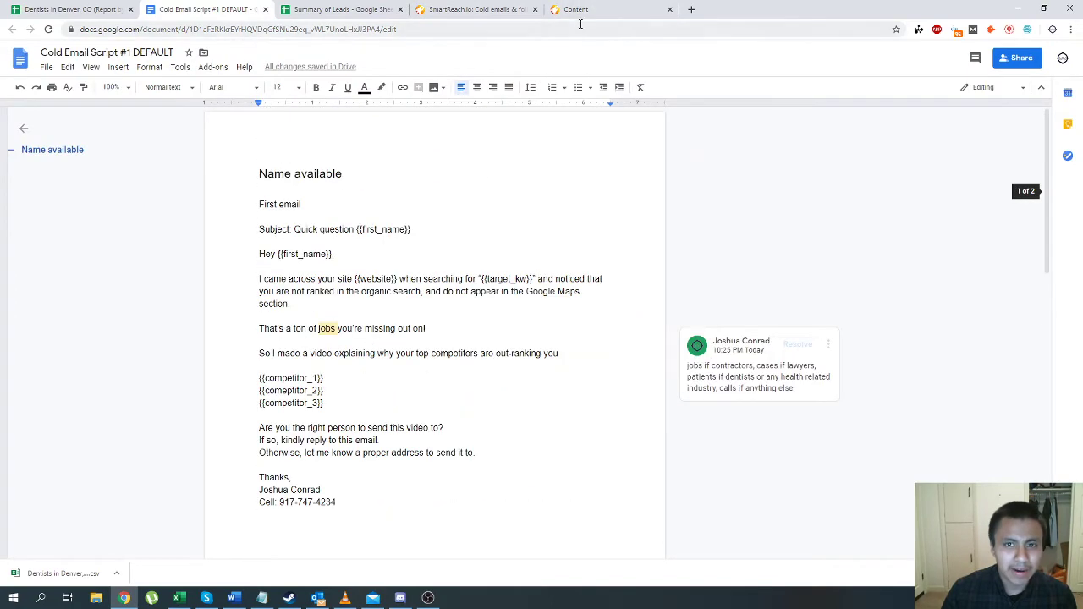
left_click(592, 10)
left_click(207, 9)
left_click(586, 9)
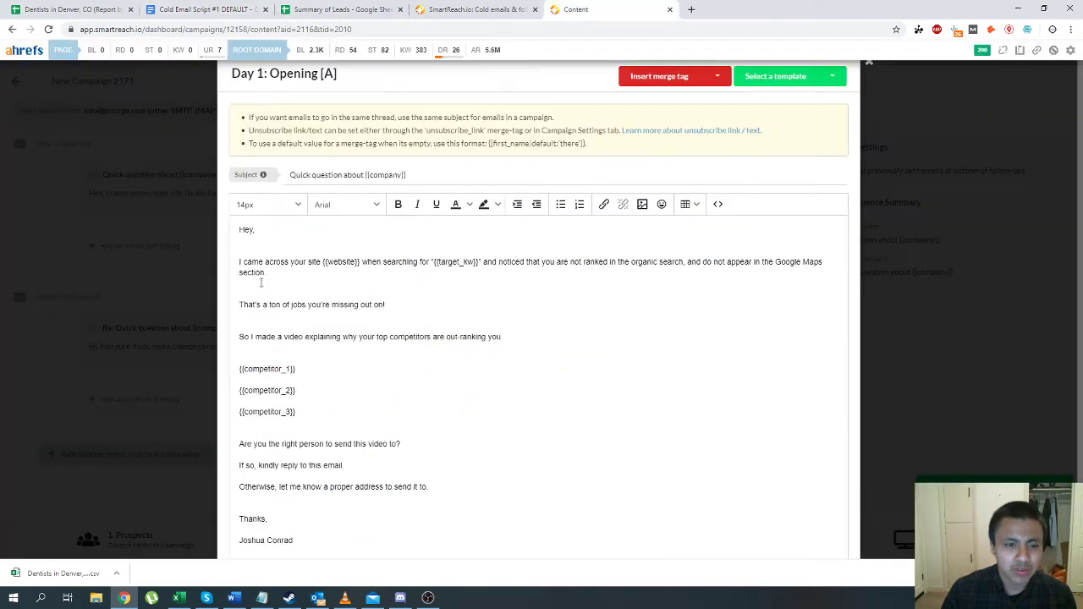
Step: Remove the extra blank lines between the opening email's body paragraphs and put the three competitor tags on consecutive lines
key("BackSpace")
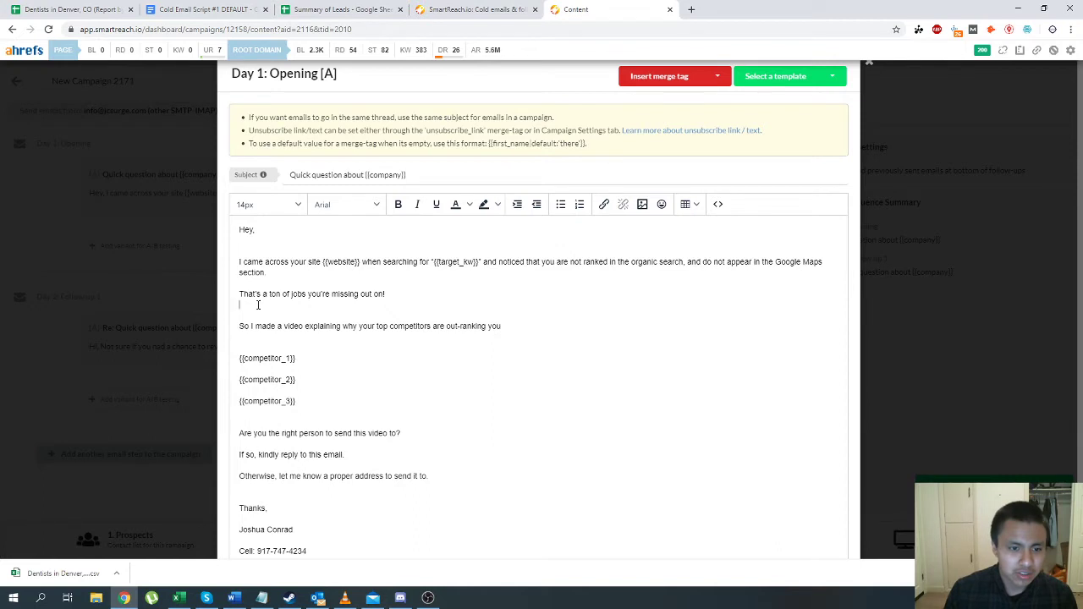
key("Delete")
key("BackSpace")
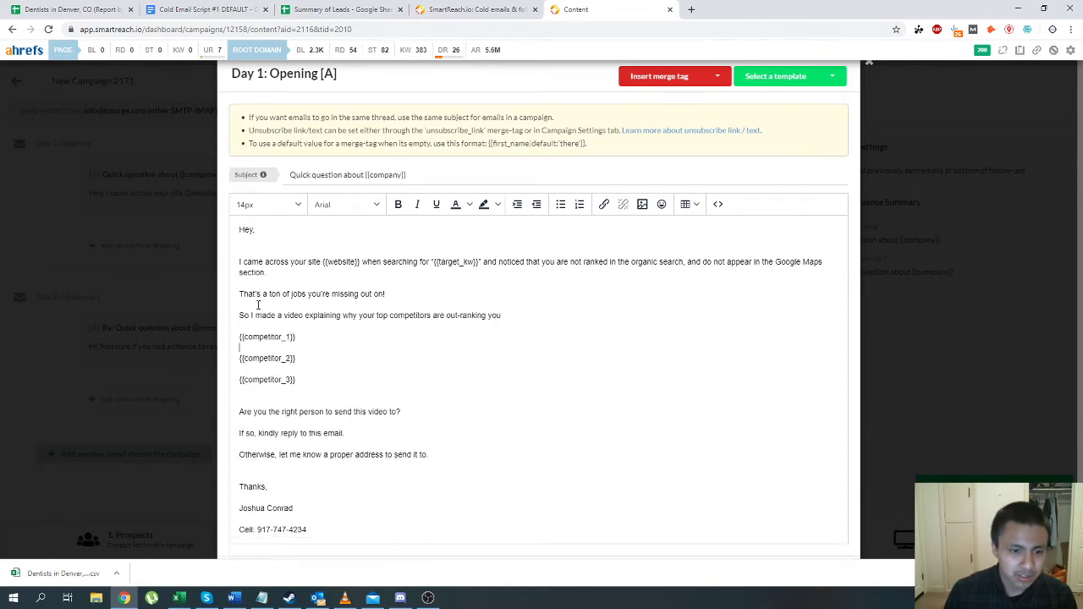
key("BackSpace")
key("Delete")
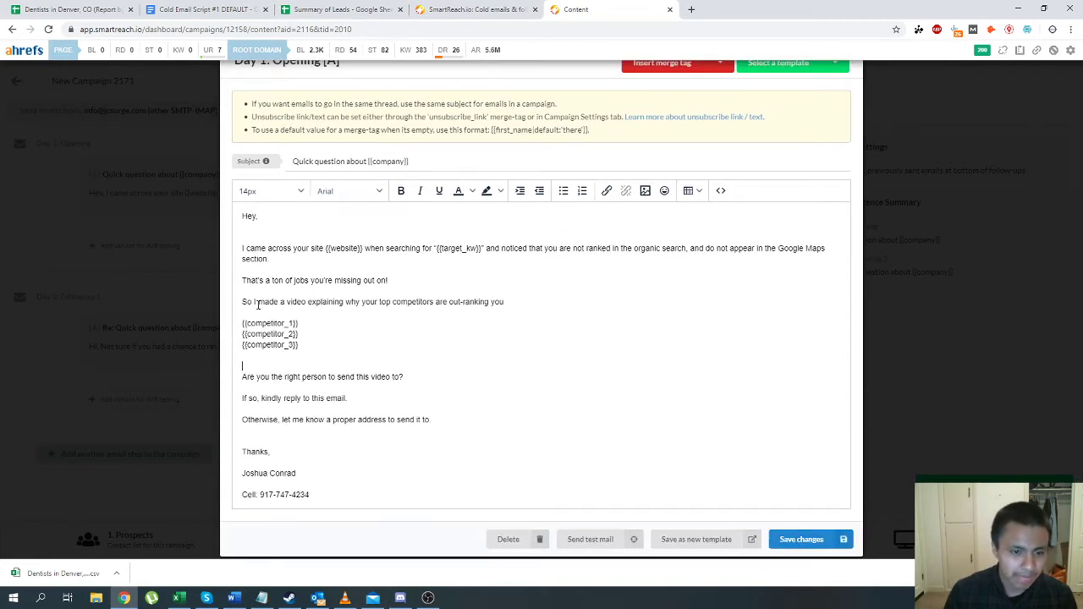
key("BackSpace")
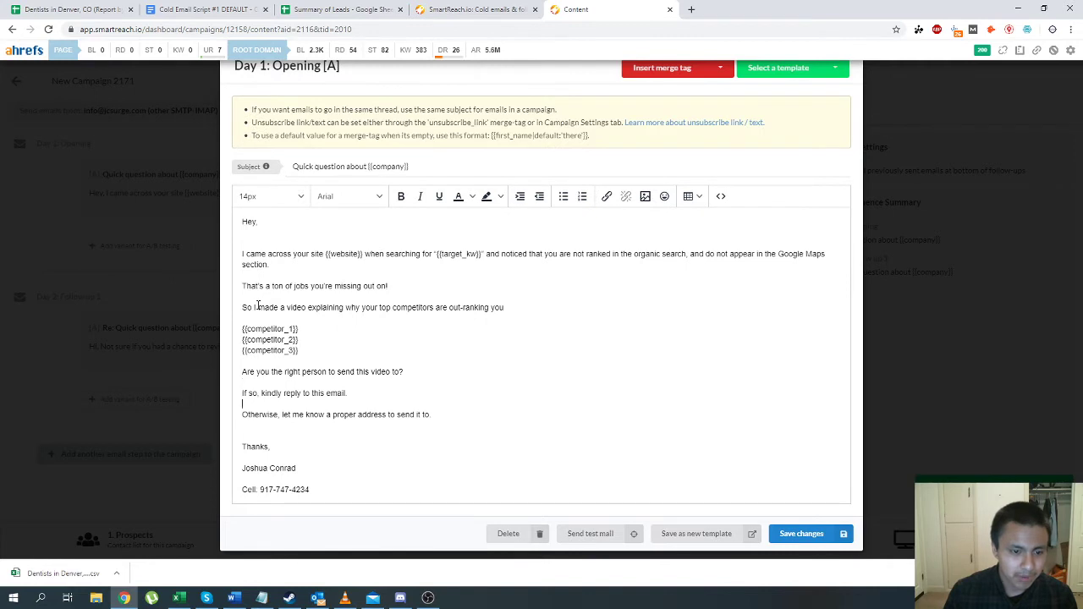
Step: Remove the extra blank lines from the opening email's closing request, signature and greeting, and save the changes
key("BackSpace")
key("Up")
key("BackSpace")
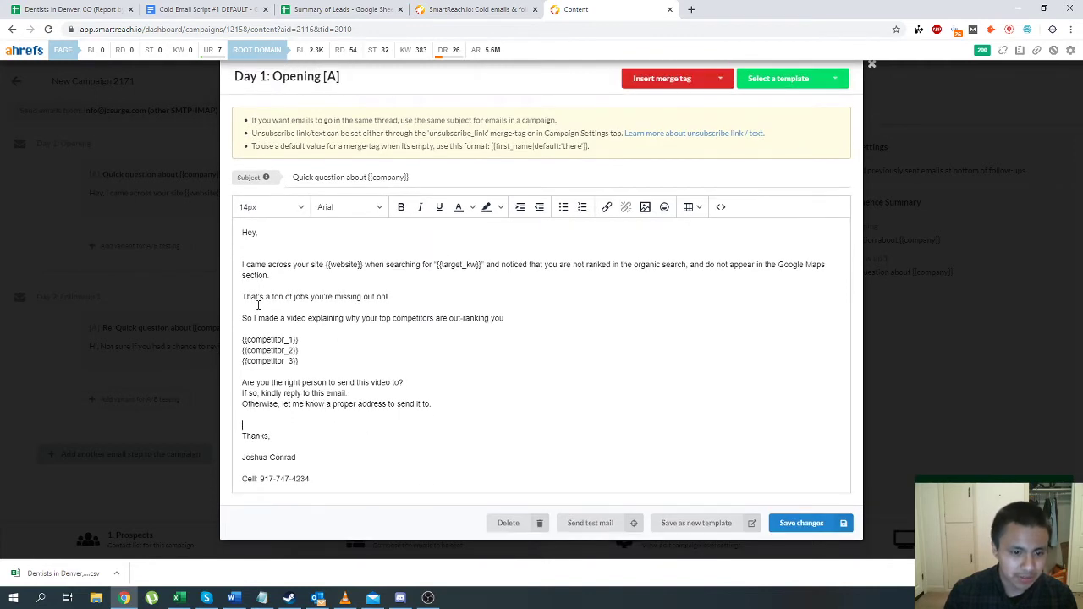
key("Delete")
key("Delete")
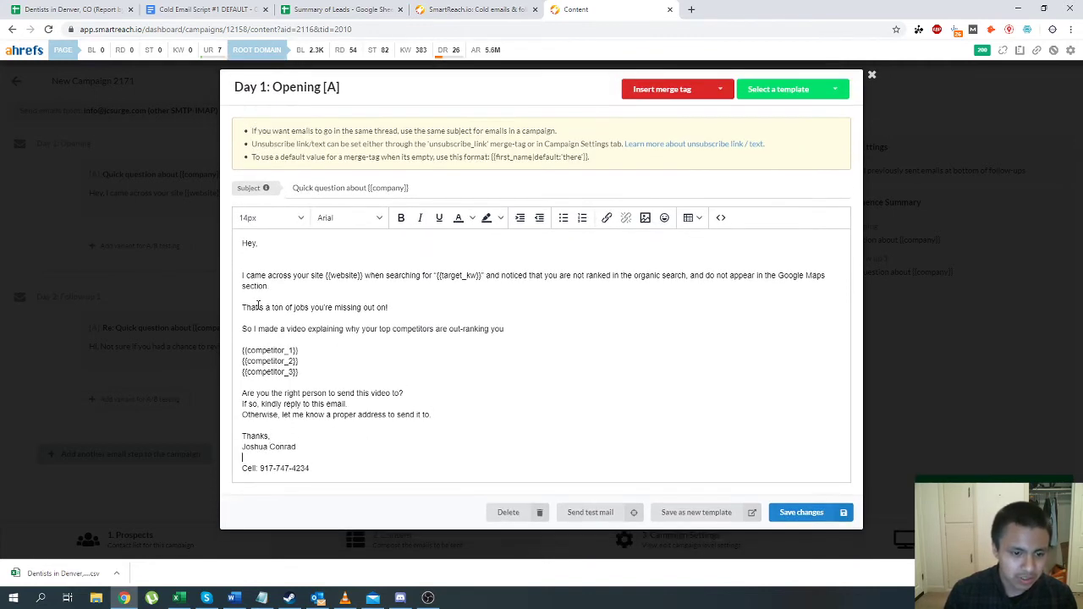
key("Down")
key("BackSpace")
left_click(254, 262)
key("BackSpace")
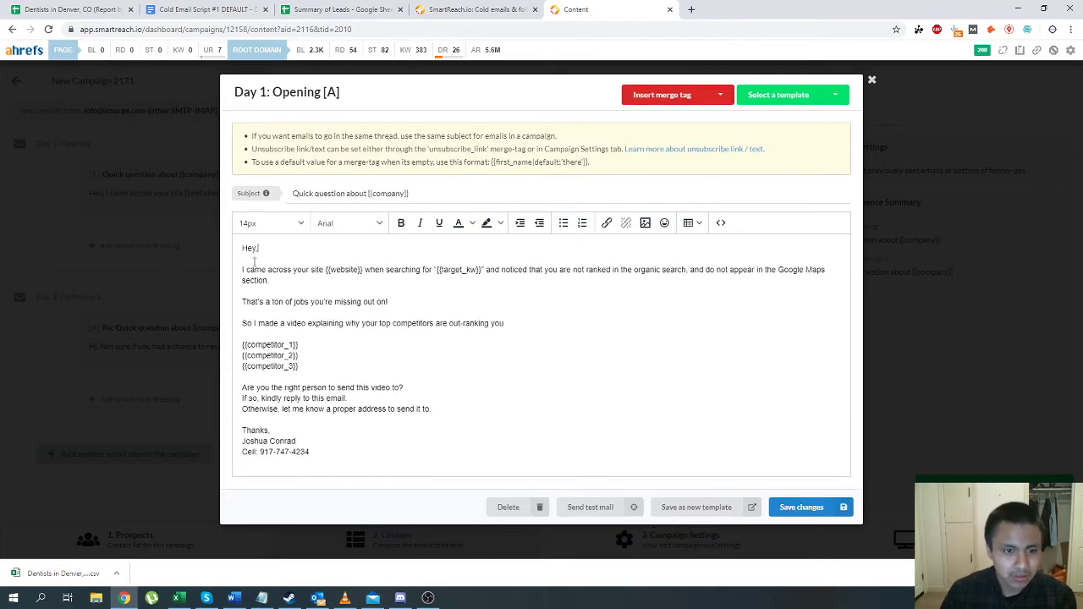
left_click(290, 378)
left_click(795, 500)
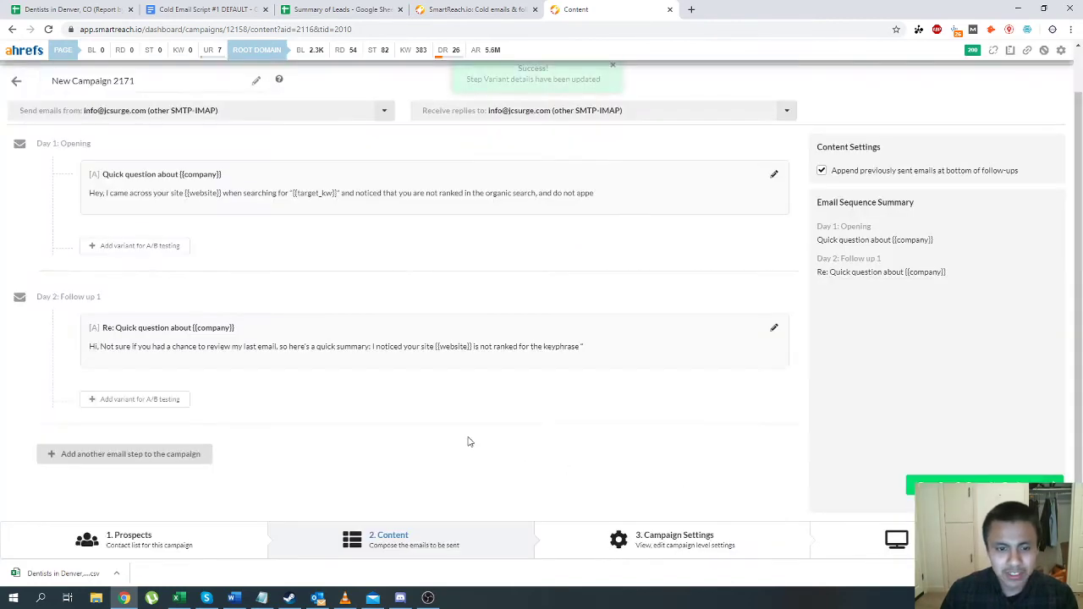
Step: Open the Day 2 follow-up email and remove the extra blank lines from its greeting, summary and competitor paragraphs
left_click(277, 358)
left_click(260, 368)
key("BackSpace")
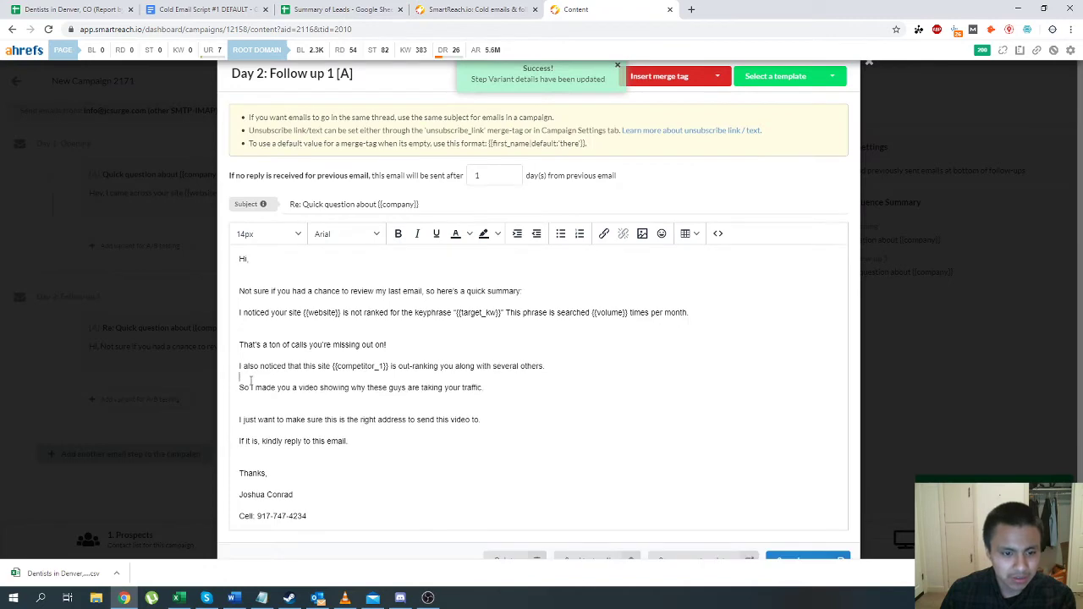
left_click(248, 378)
key("BackSpace")
left_click(250, 315)
key("BackSpace")
left_click(250, 290)
key("BackSpace")
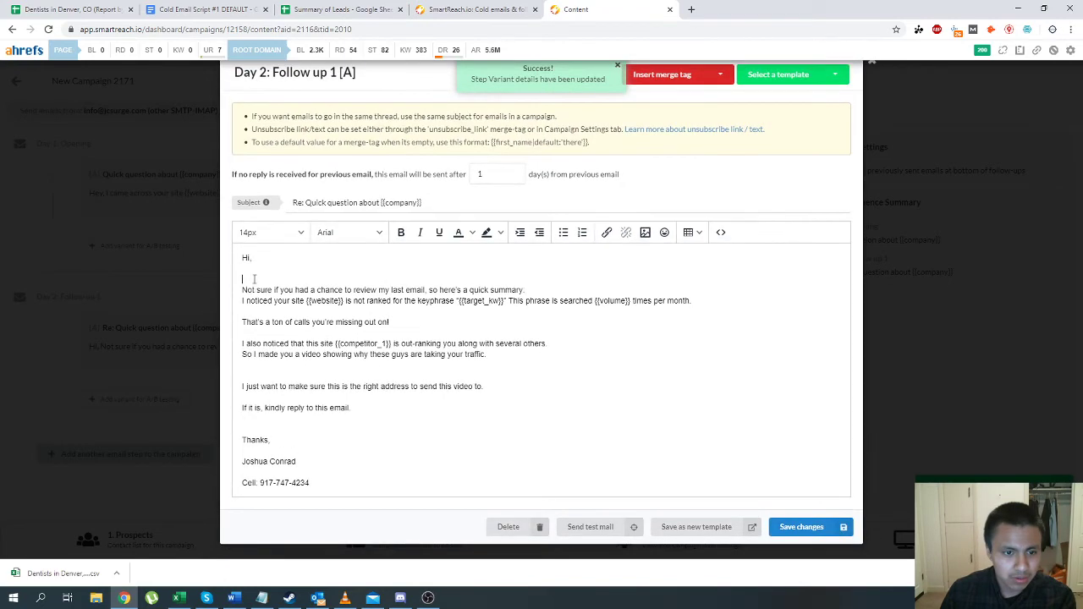
Step: Remove the extra blank lines from the follow-up email's closing request and signature, and save the changes
left_click(253, 390)
key("BackSpace")
left_click(251, 373)
key("BackSpace")
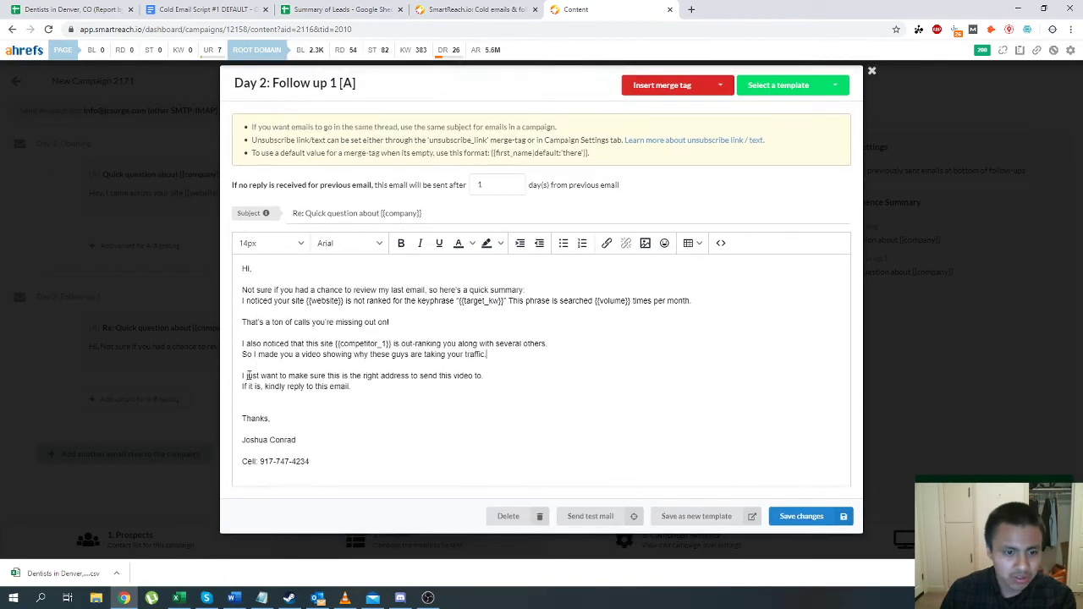
left_click(252, 412)
key("BackSpace")
left_click(244, 440)
key("BackSpace")
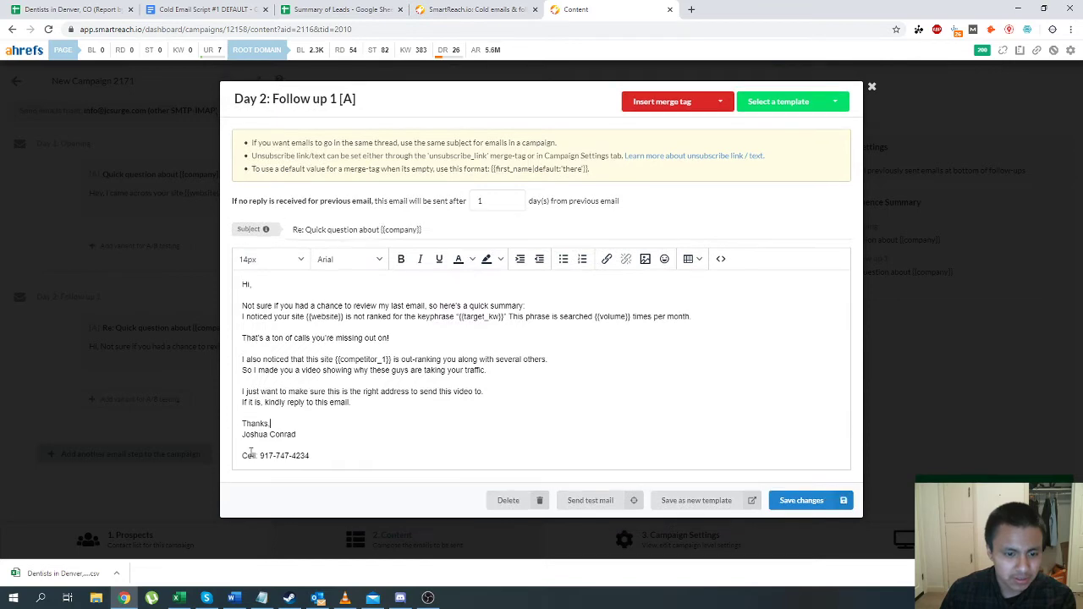
left_click(252, 448)
key("BackSpace")
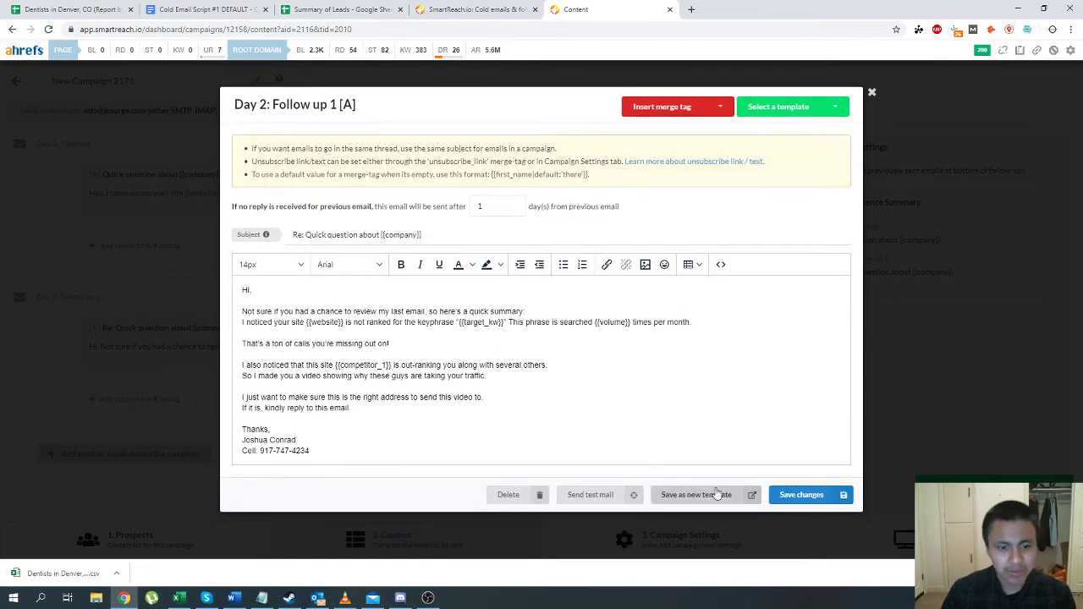
left_click(795, 494)
Step: Preview both emails for Endodontics of Cherry Creek & DTC, checking the line spacing and the follow-up's search-volume sentence
left_click(854, 539)
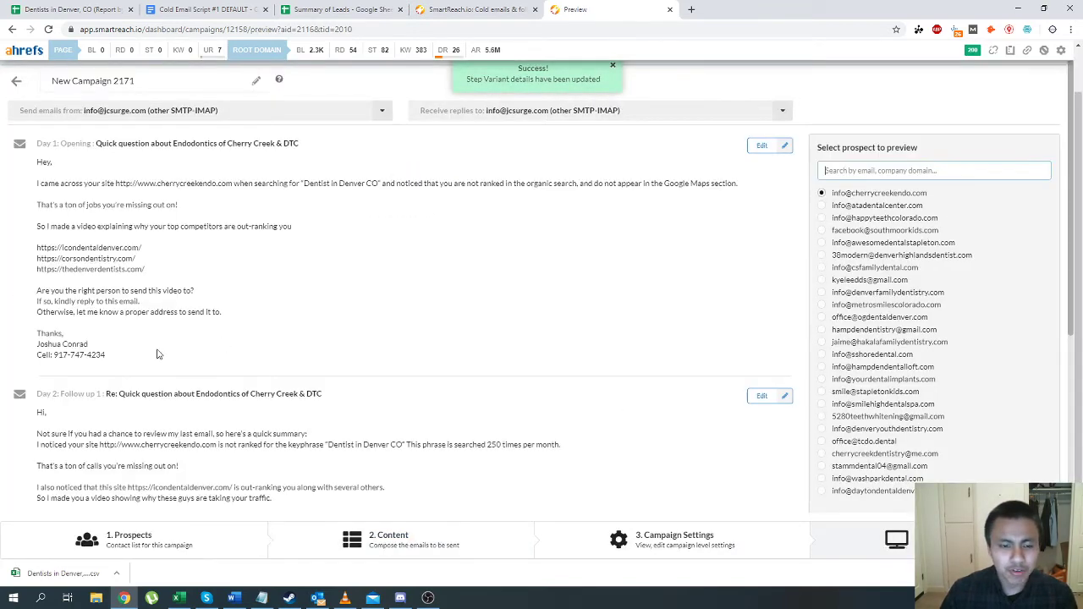
scroll(94, 296, "down", 3)
scroll(51, 336, "up", 2)
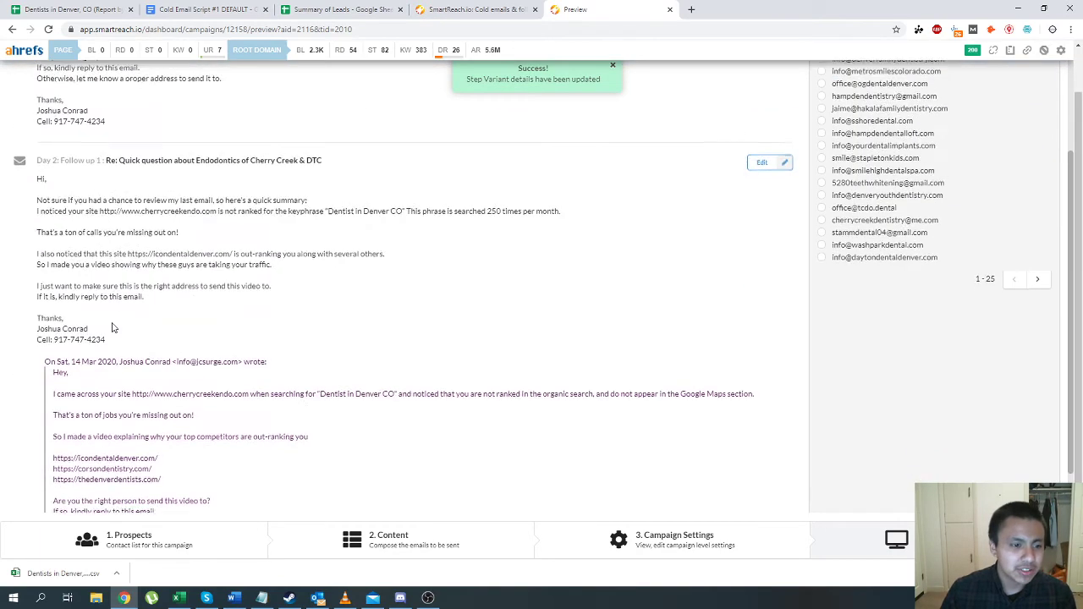
left_click(41, 317)
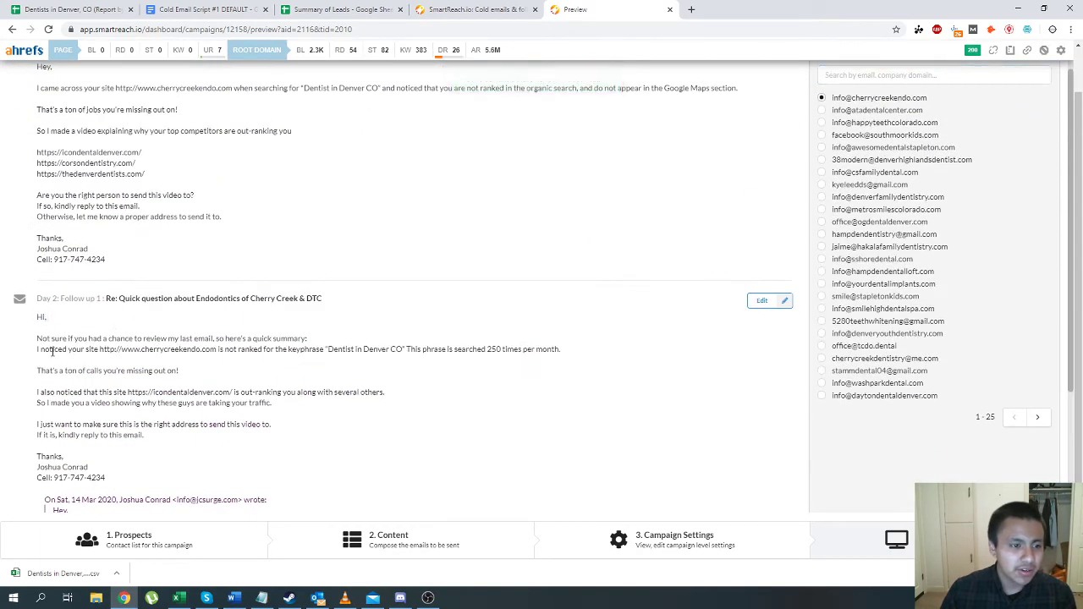
left_click_drag(37, 349, 236, 351)
left_click(63, 340)
left_click(160, 360)
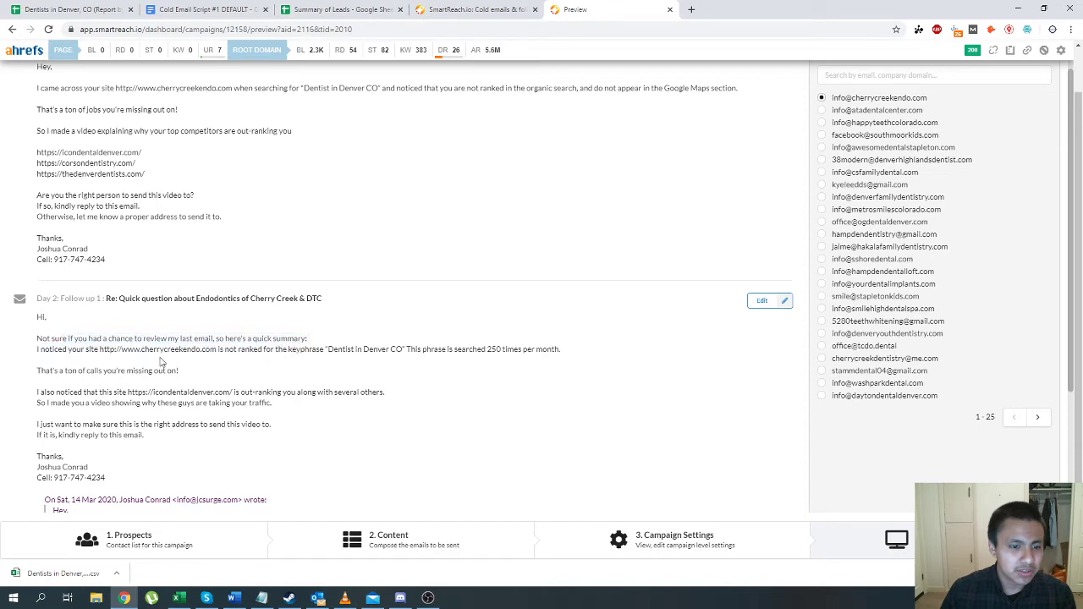
left_click_drag(38, 349, 185, 349)
left_click(390, 359)
scroll(461, 413, "up", 2)
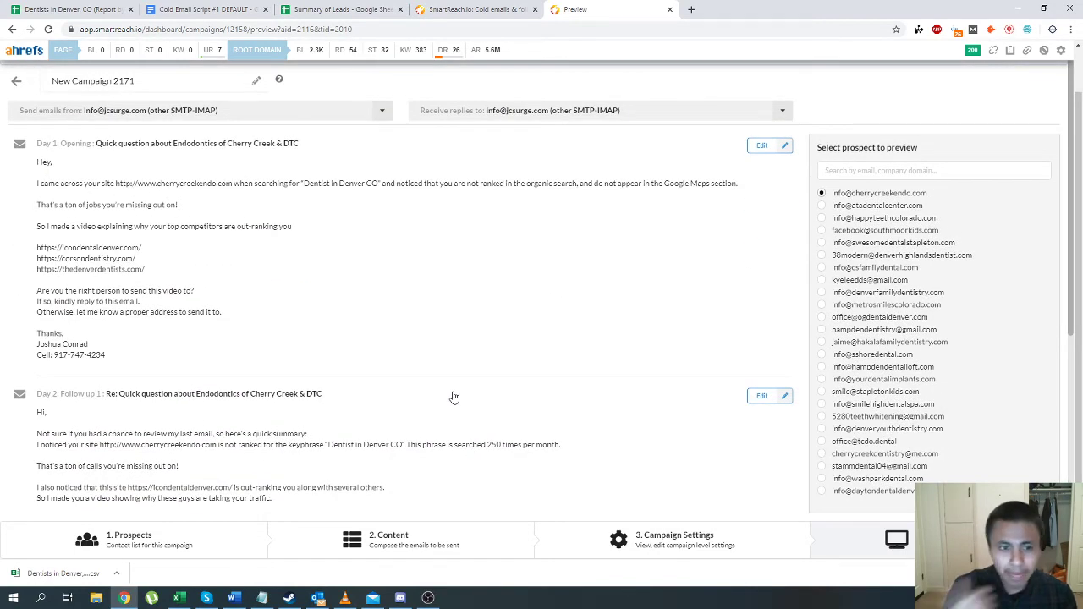
scroll(609, 491, "down", 3)
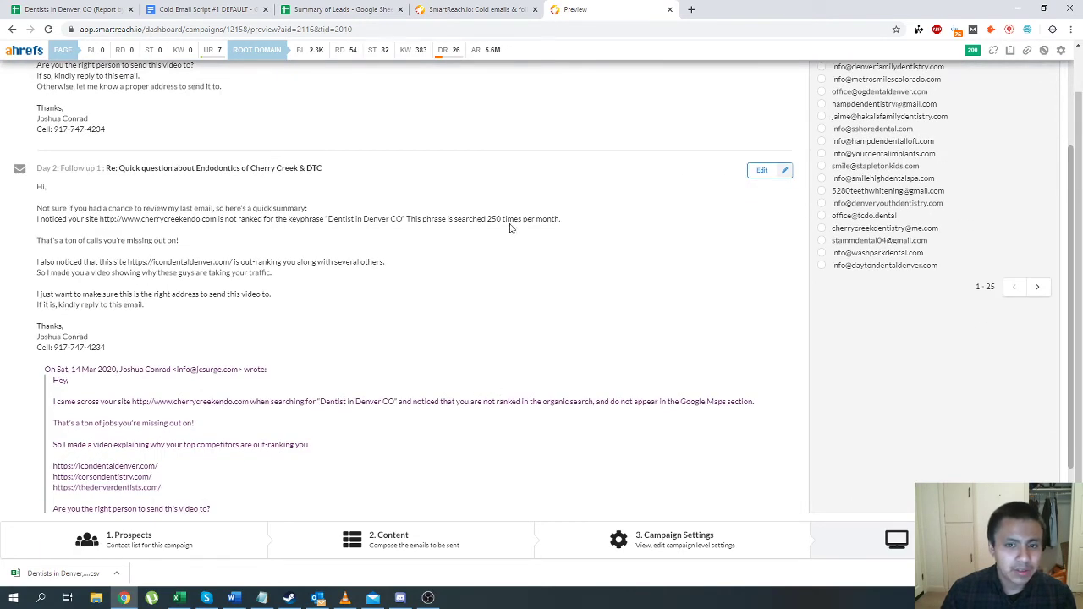
left_click_drag(407, 218, 561, 218)
Step: Bold the {{volume}} merge tag in the Day 2 follow-up email, save the changes and check the follow-up in the preview
left_click(442, 545)
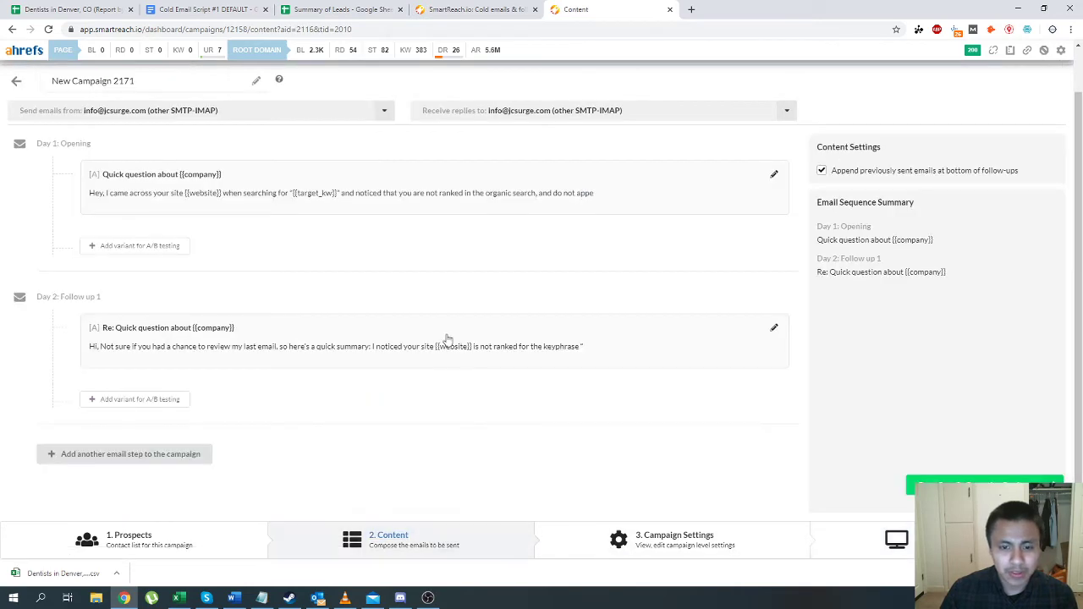
left_click(444, 347)
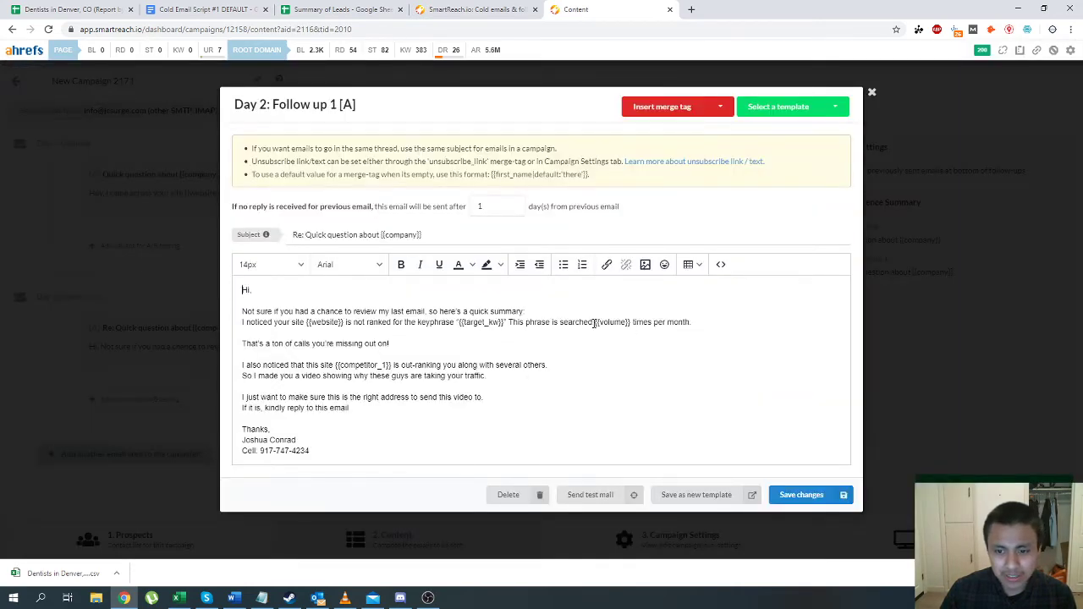
left_click_drag(595, 322, 630, 321)
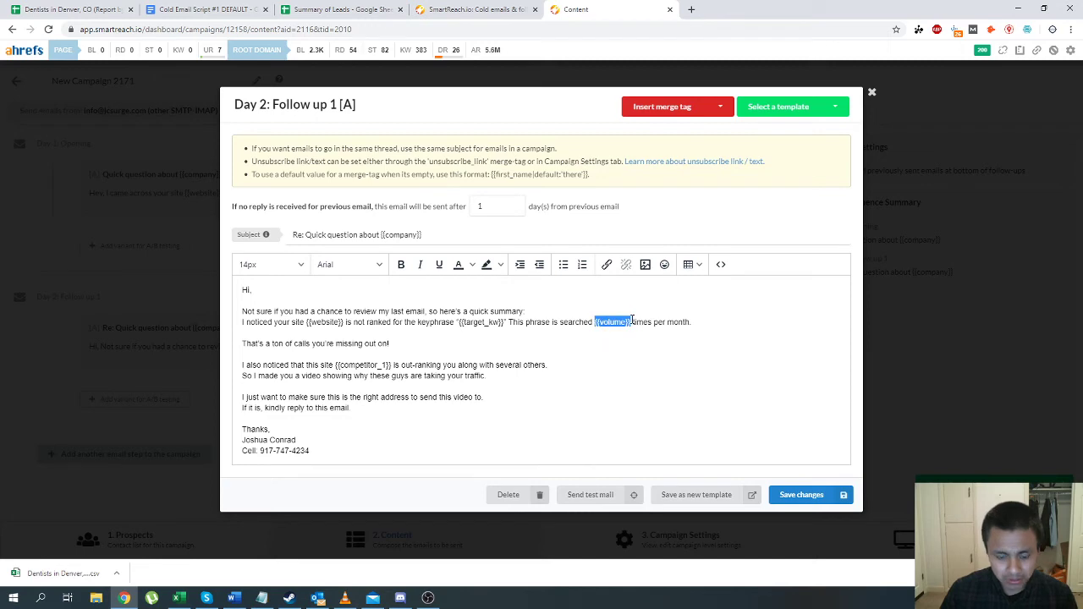
key("ctrl+b")
left_click(650, 351)
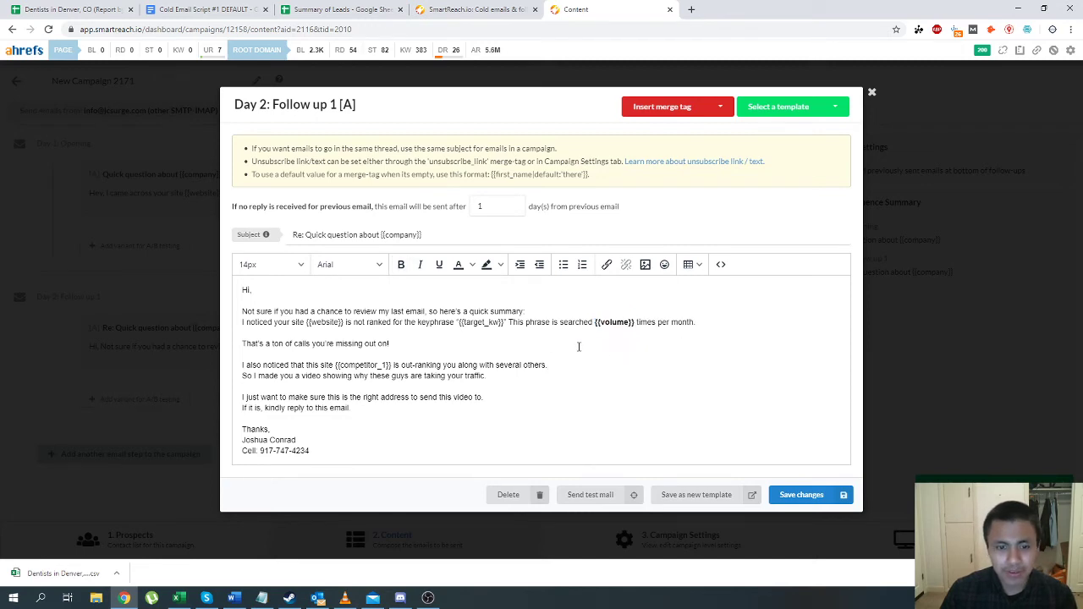
left_click(795, 494)
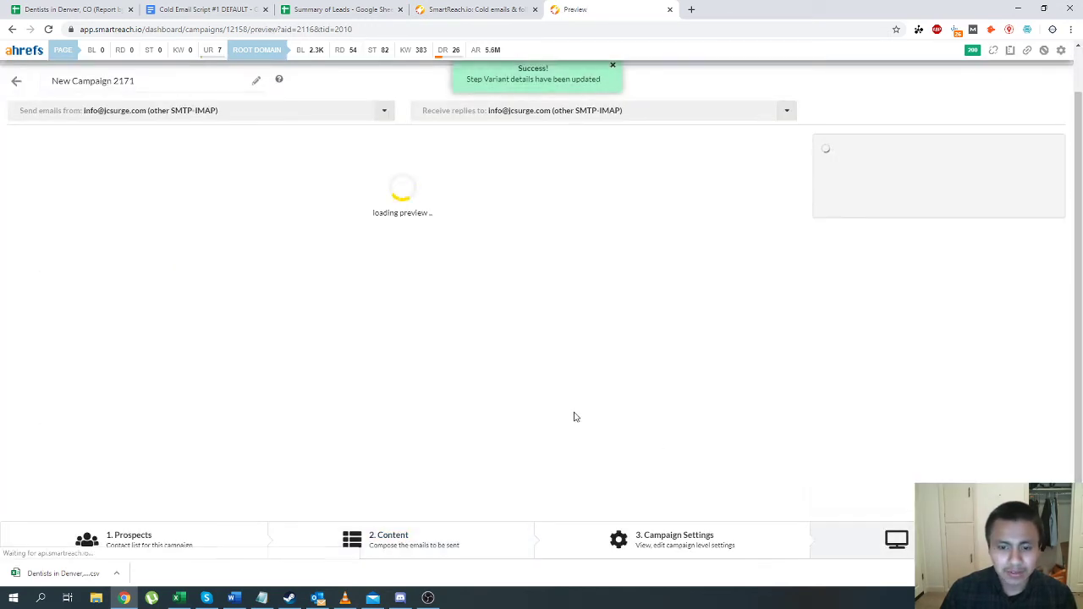
scroll(425, 415, "down", 3)
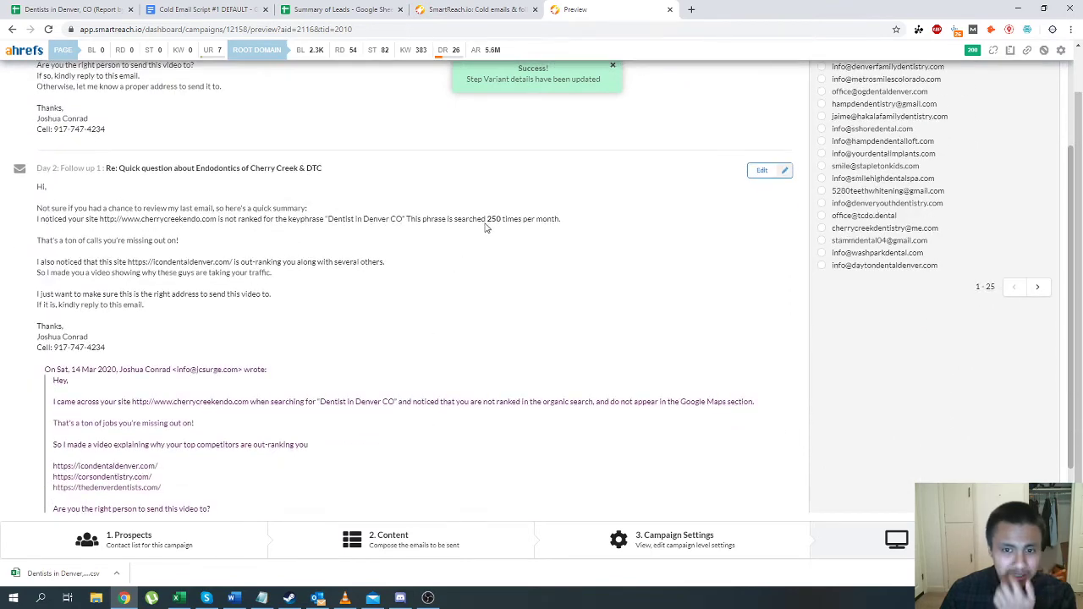
Step: Return to the campaign content, open the Day 1 opening email and send a test mail of it
scroll(492, 389, "up", 3)
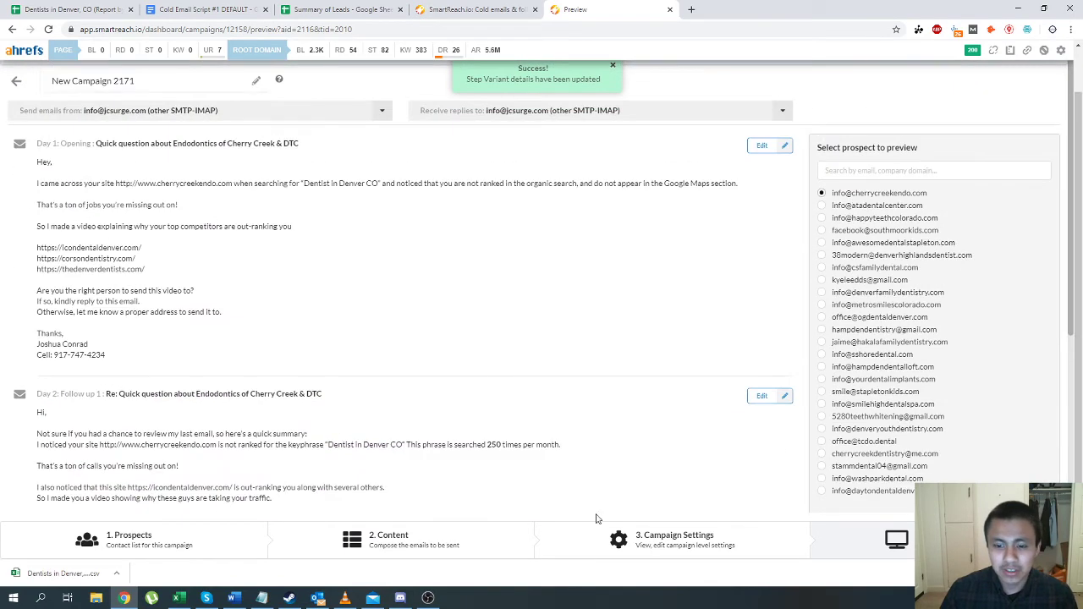
left_click(445, 551)
left_click(604, 553)
left_click(473, 546)
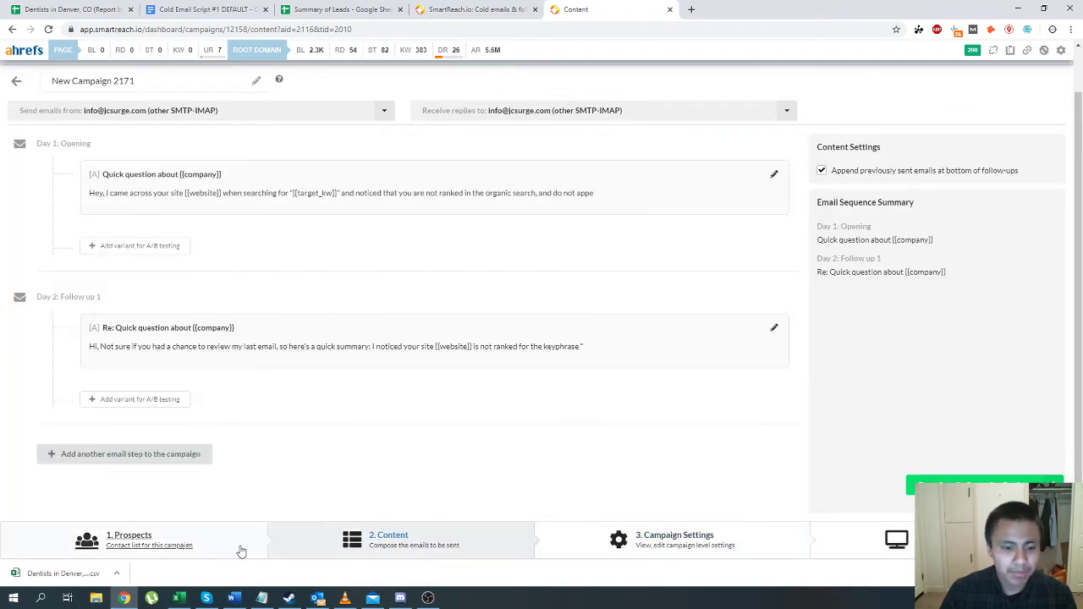
scroll(251, 371, "up", 1)
left_click(266, 250)
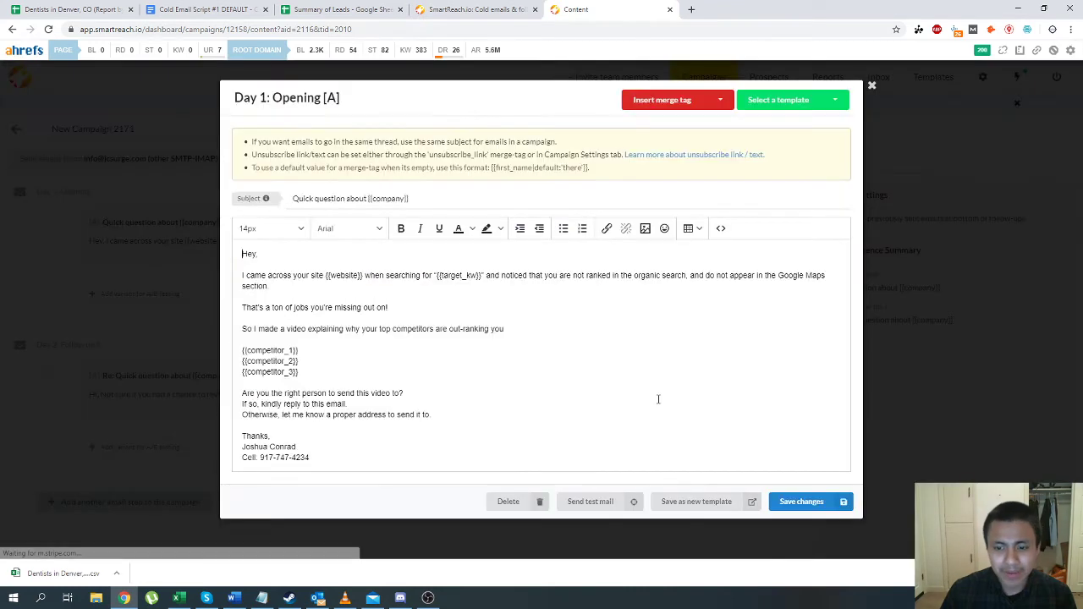
left_click(592, 502)
left_click(576, 491)
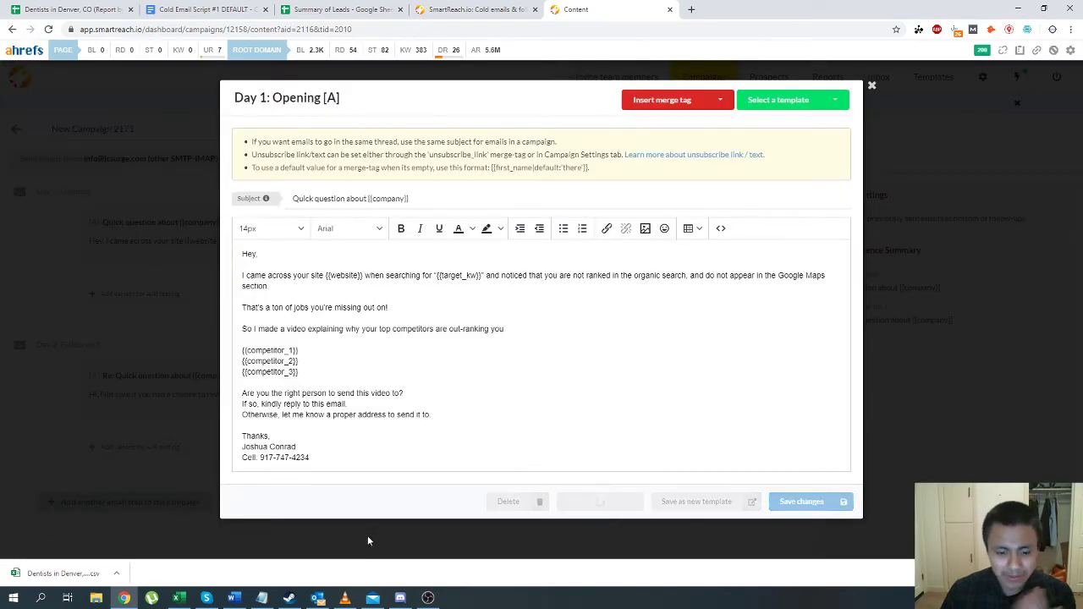
Step: Switch to Outlook and check the received test email's links, closing request and line spacing, and return to the campaign email
mouse_move(288, 598)
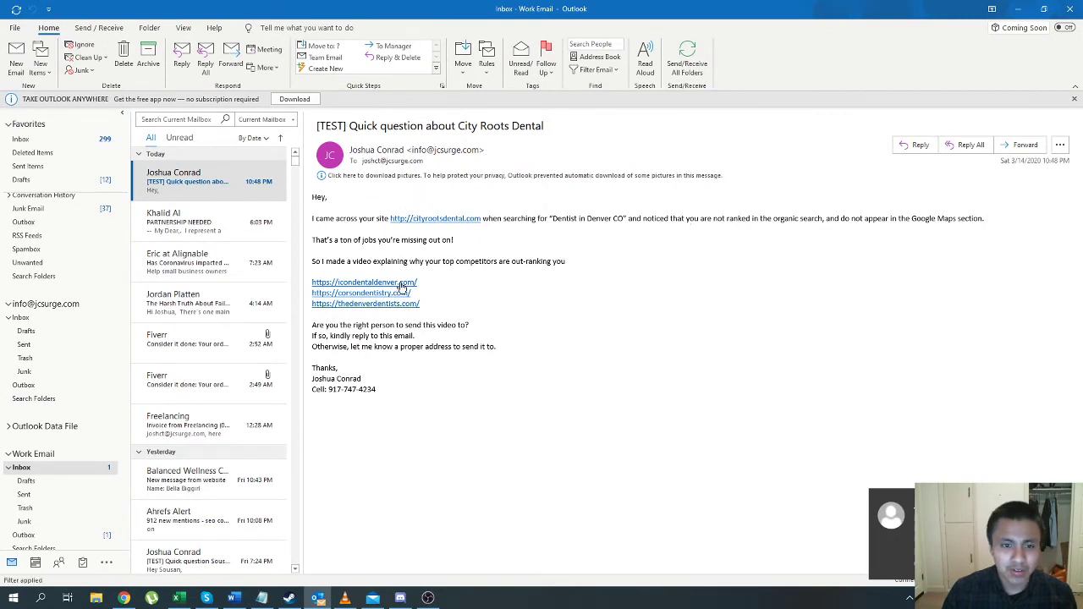
left_click_drag(369, 336, 314, 329)
left_click(339, 385)
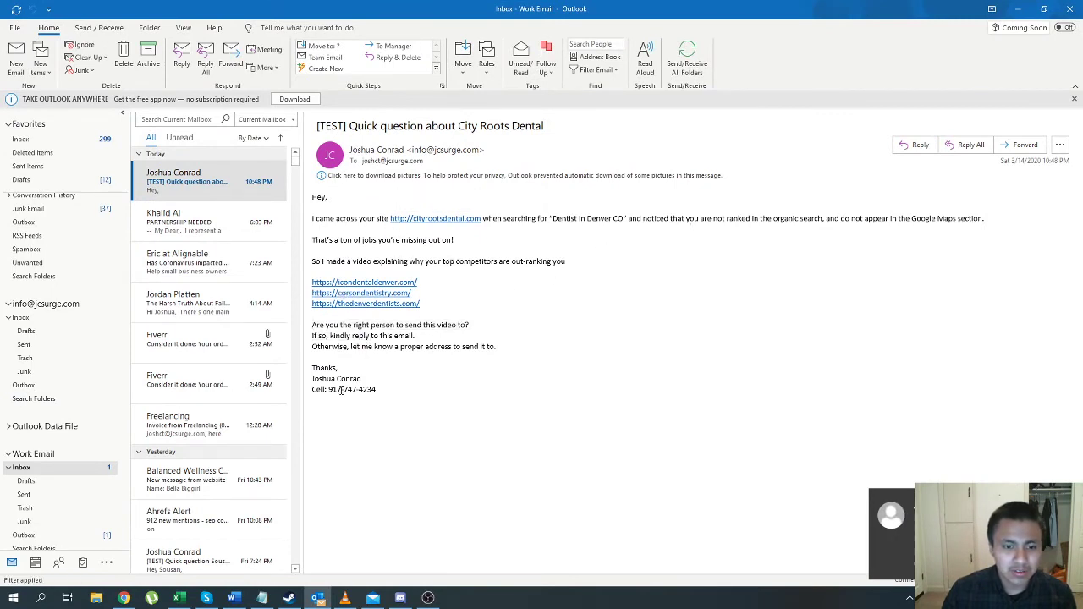
left_click_drag(611, 443, 311, 193)
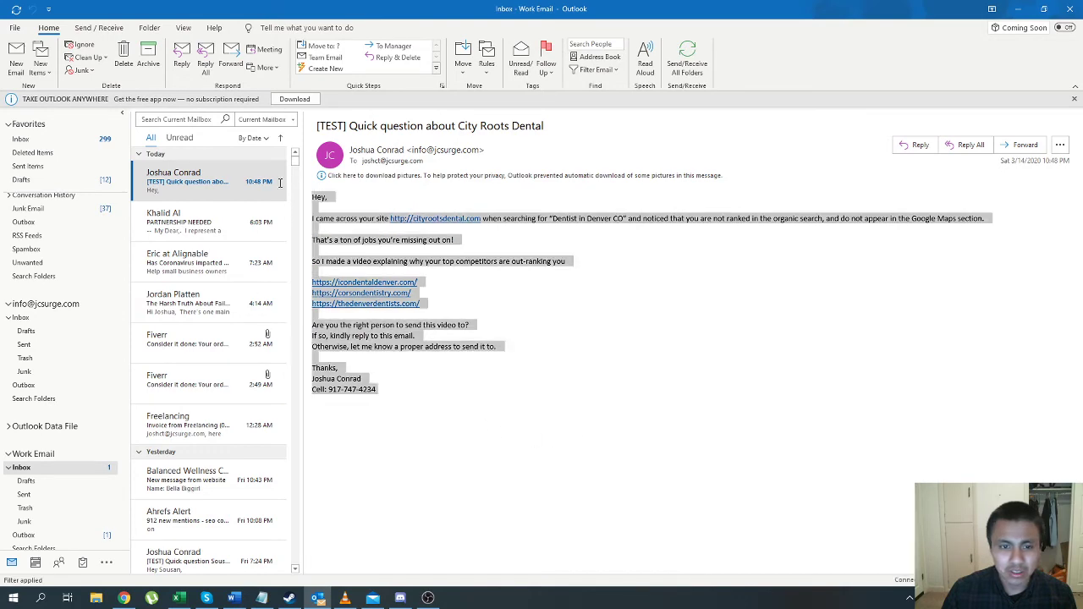
left_click(552, 281)
left_click(1018, 8)
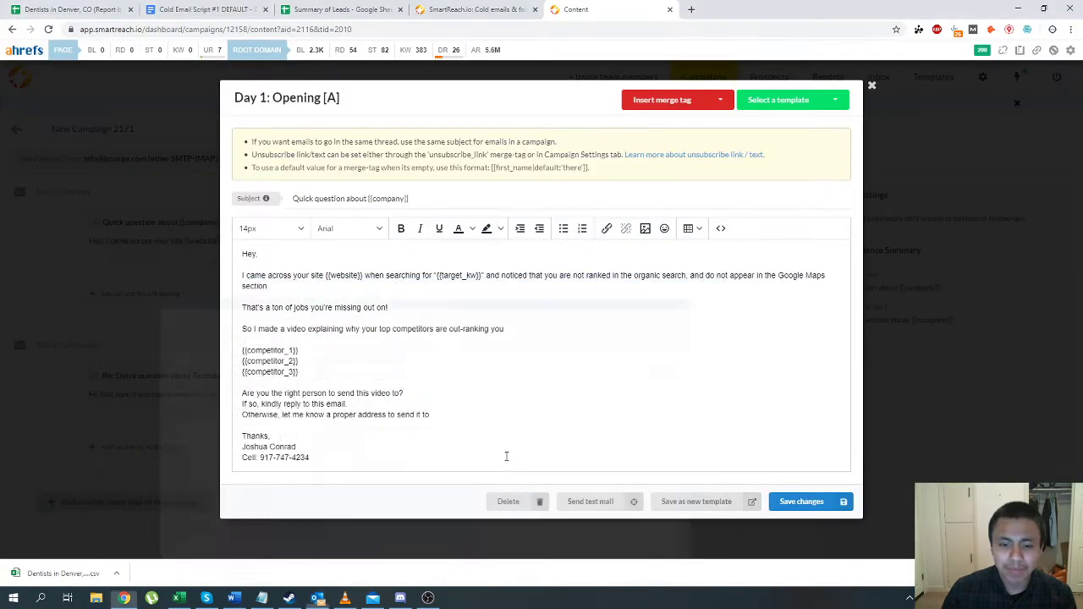
Step: Save the Day 1 opening email and open the campaign preview
left_click(807, 507)
scroll(889, 507, "down", 2)
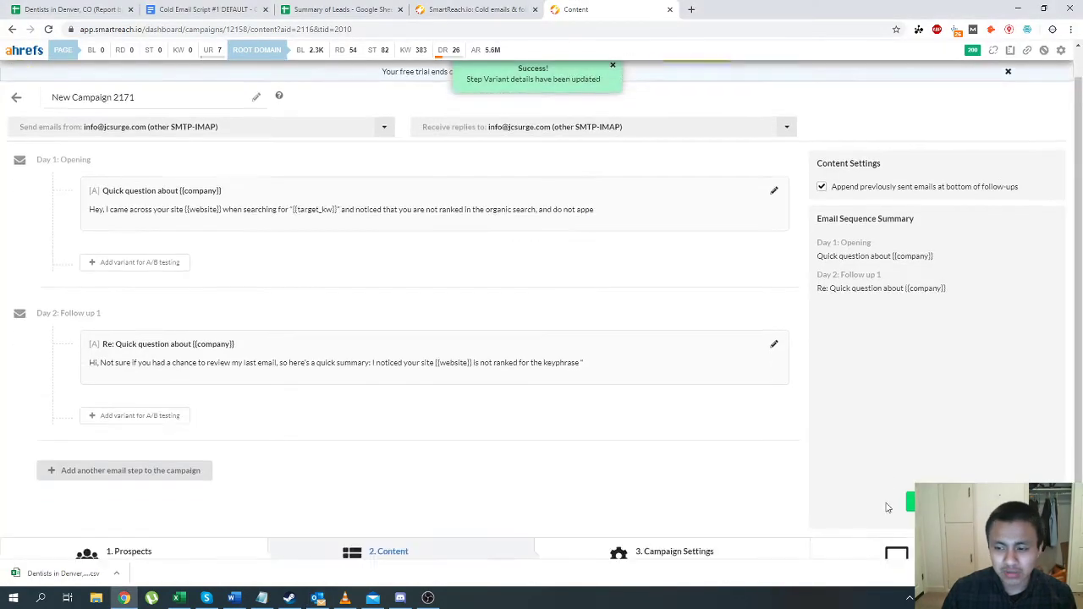
left_click(918, 484)
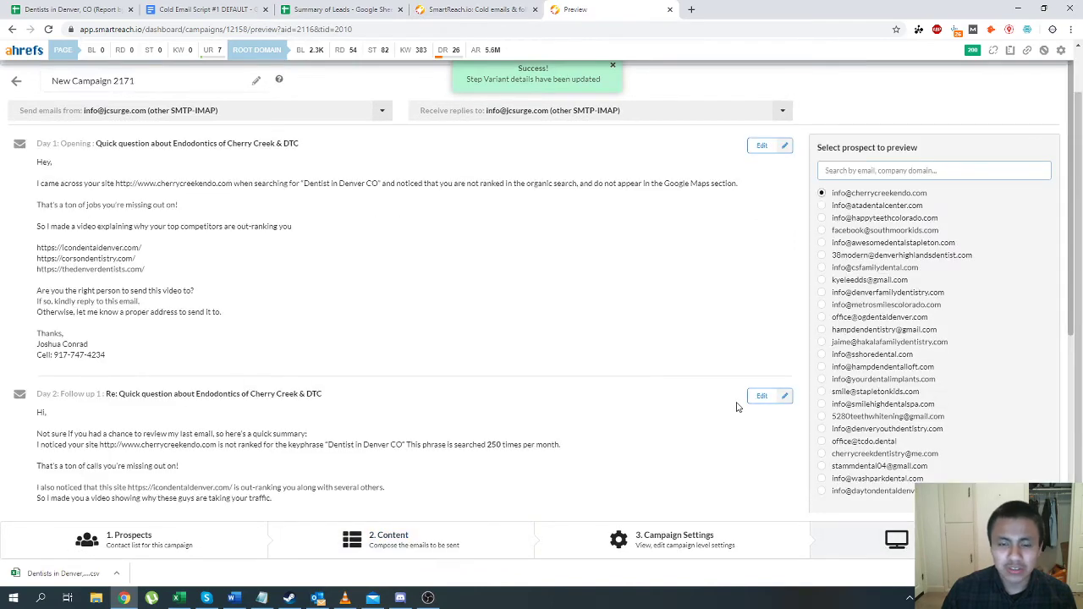
Step: Look over the cold email script, the Denver dentists sheet and the Summary of Leads sheet, and return to the campaign preview
left_click(346, 9)
left_click(207, 8)
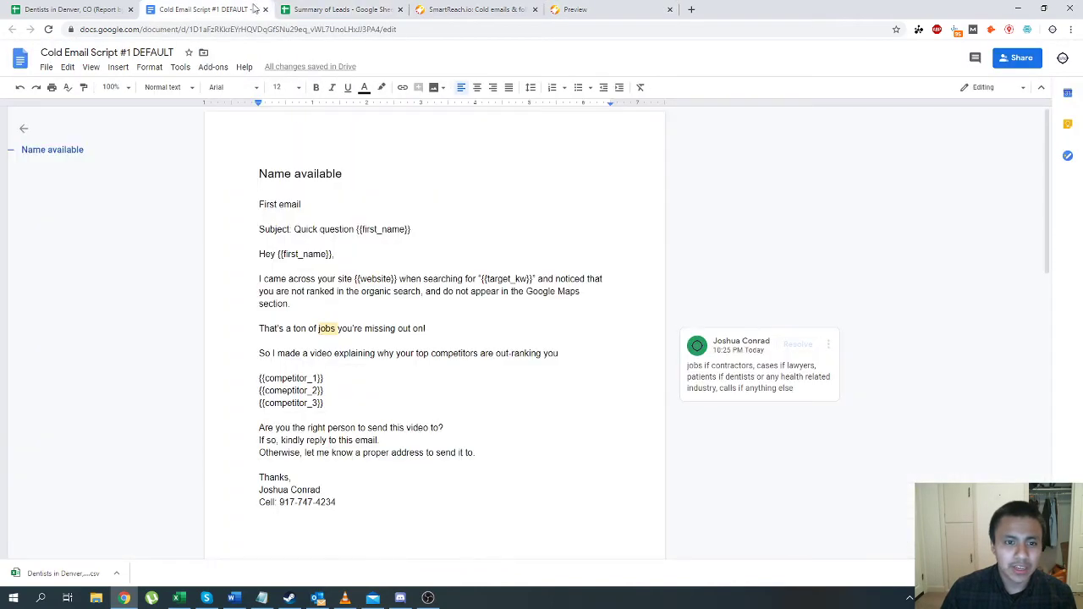
left_click(106, 7)
left_click(338, 9)
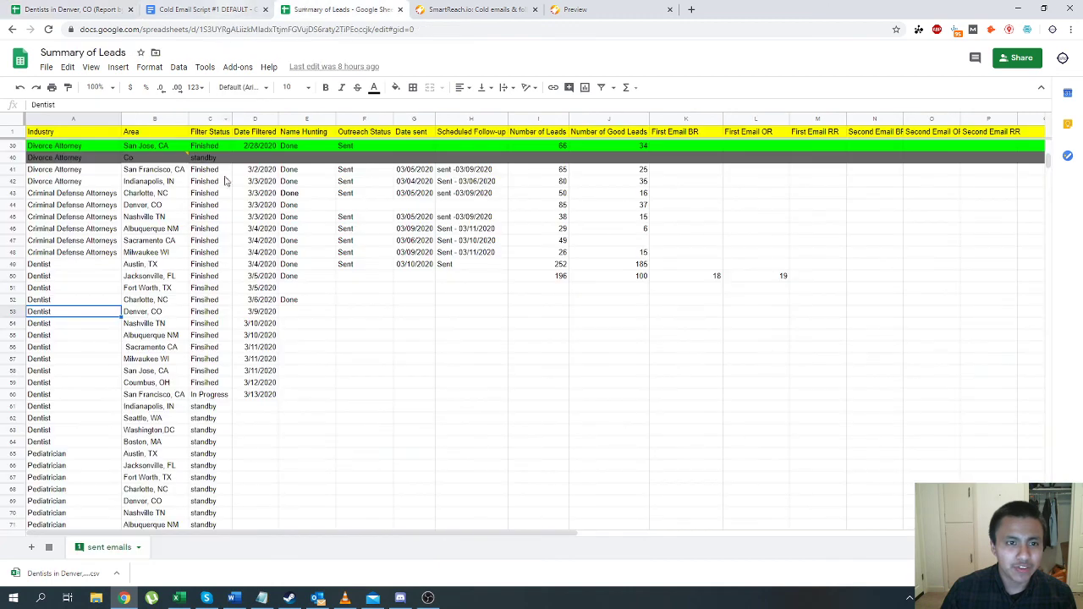
left_click(218, 6)
left_click(72, 9)
left_click(457, 6)
left_click(579, 10)
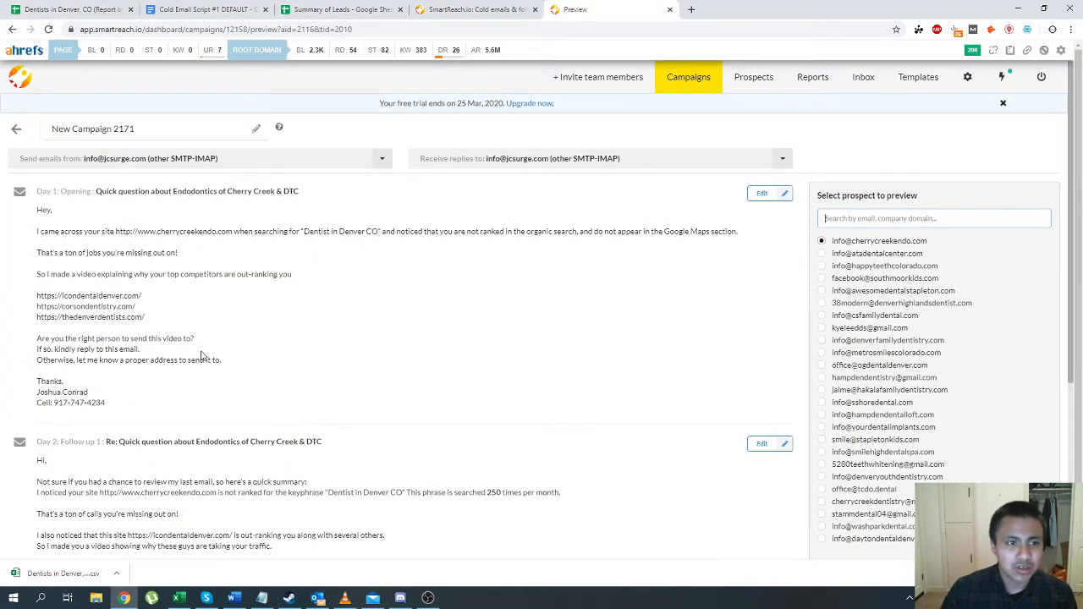
Step: Create another new campaign from the campaign list and select its default name, checking the Denver dentists sheet for naming
left_click(15, 78)
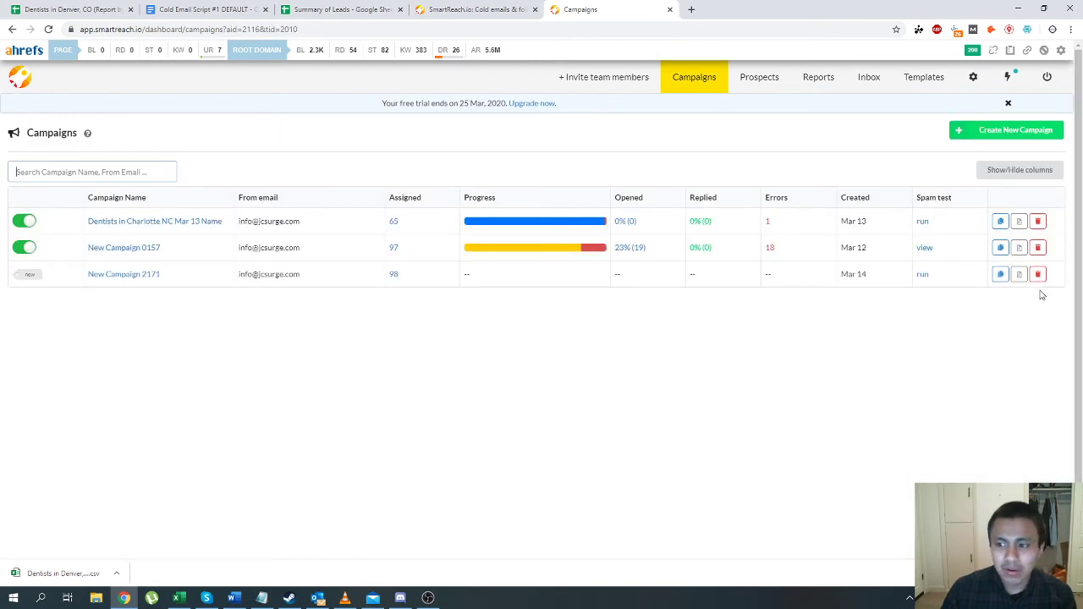
left_click(992, 132)
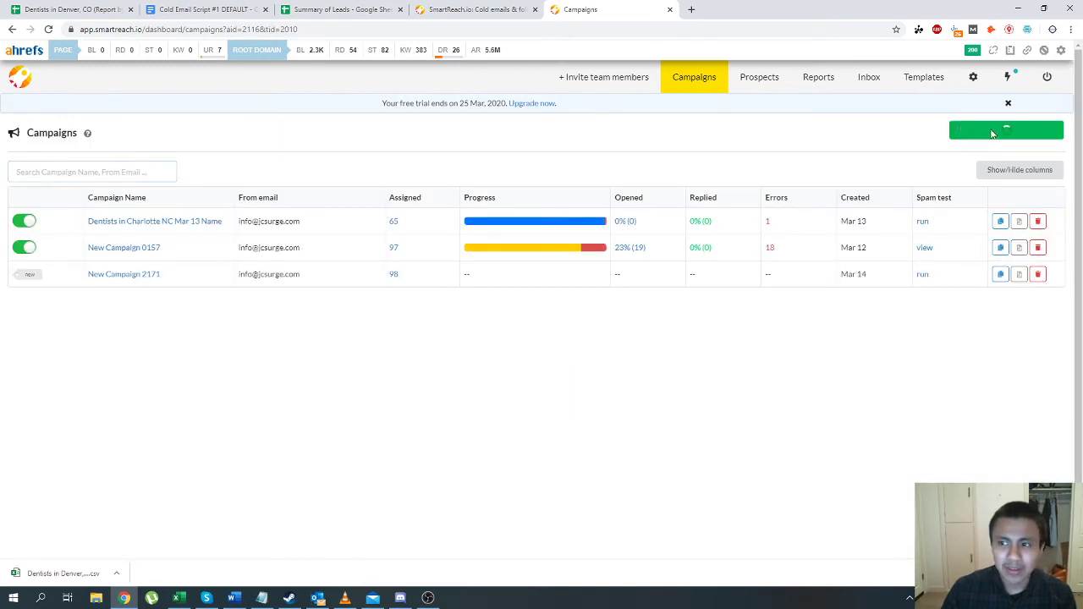
triple_click(159, 128)
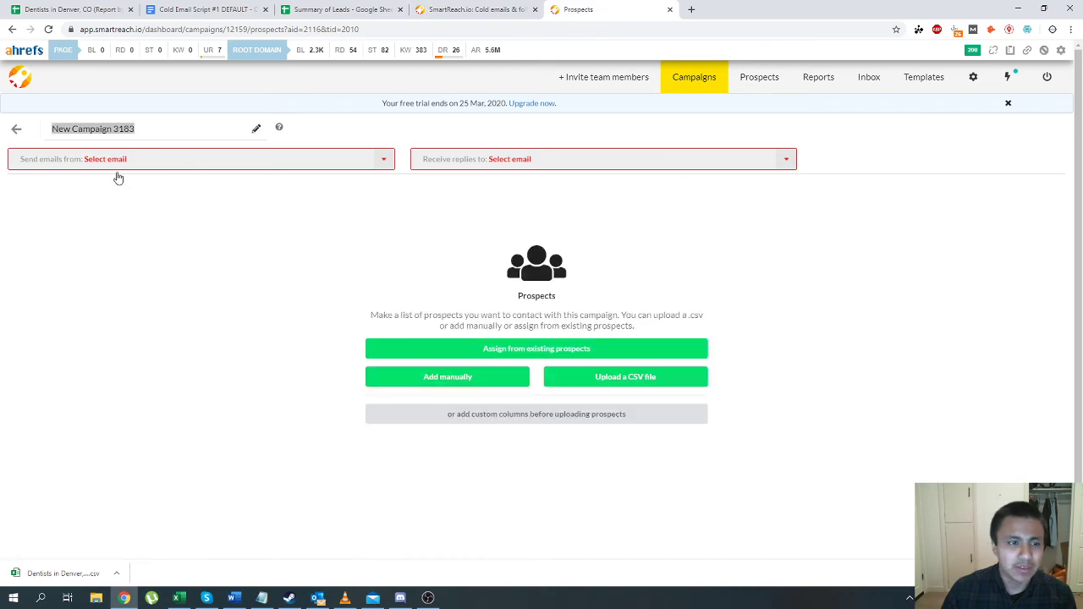
left_click(157, 7)
left_click(111, 8)
left_click(554, 9)
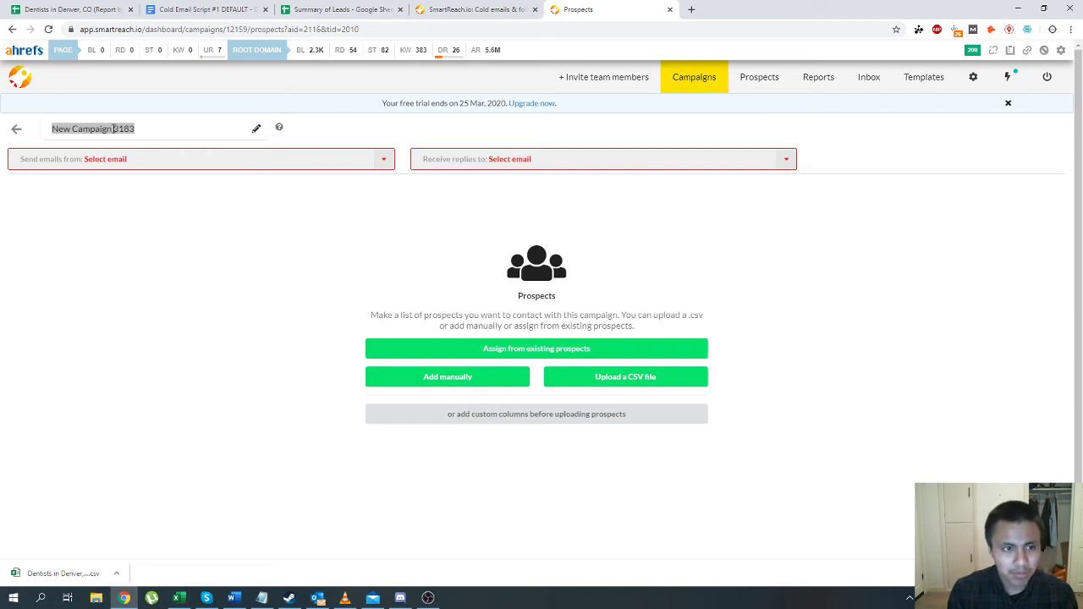
Step: Name the new campaign "Dentist in Denver CO Mar 14 NoNames" and return to the campaign list
type("Dentist in Colo")
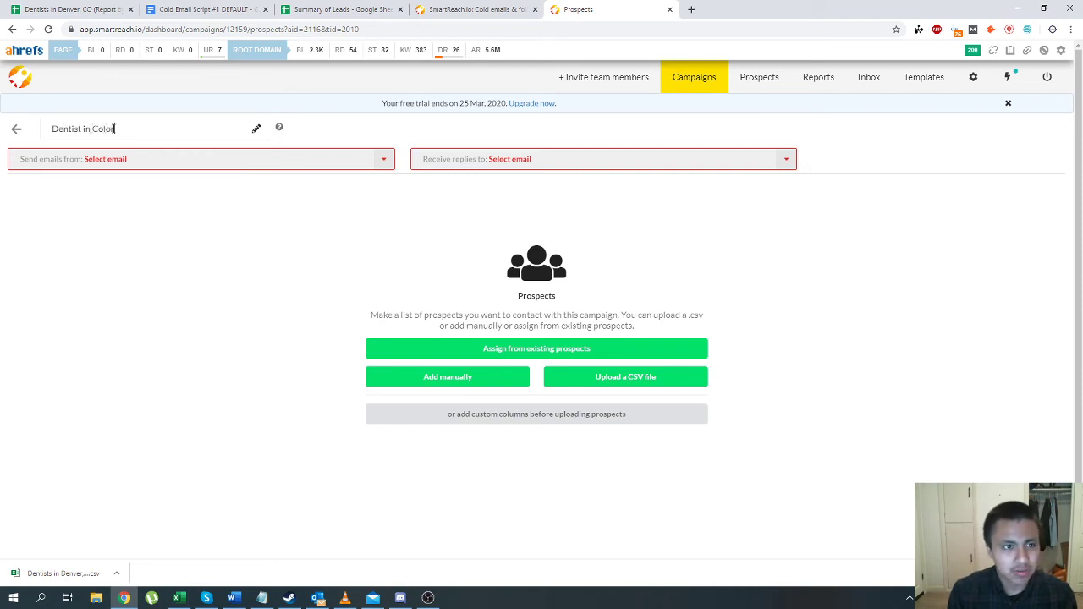
type("rado")
key("ctrl+BackSpace")
type("Denver CO Mar 1")
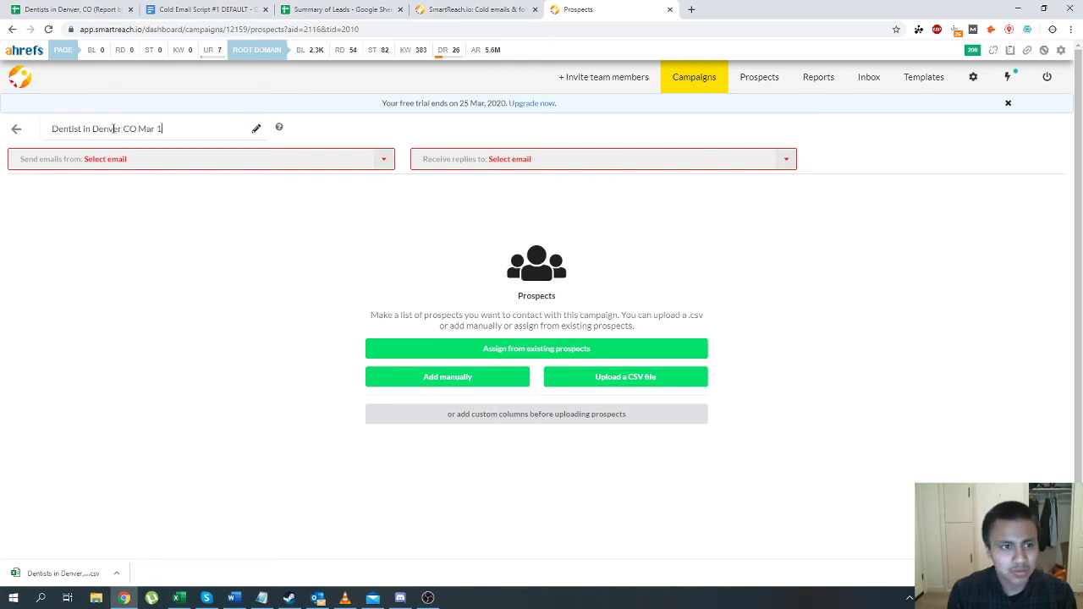
type("4 NoNames")
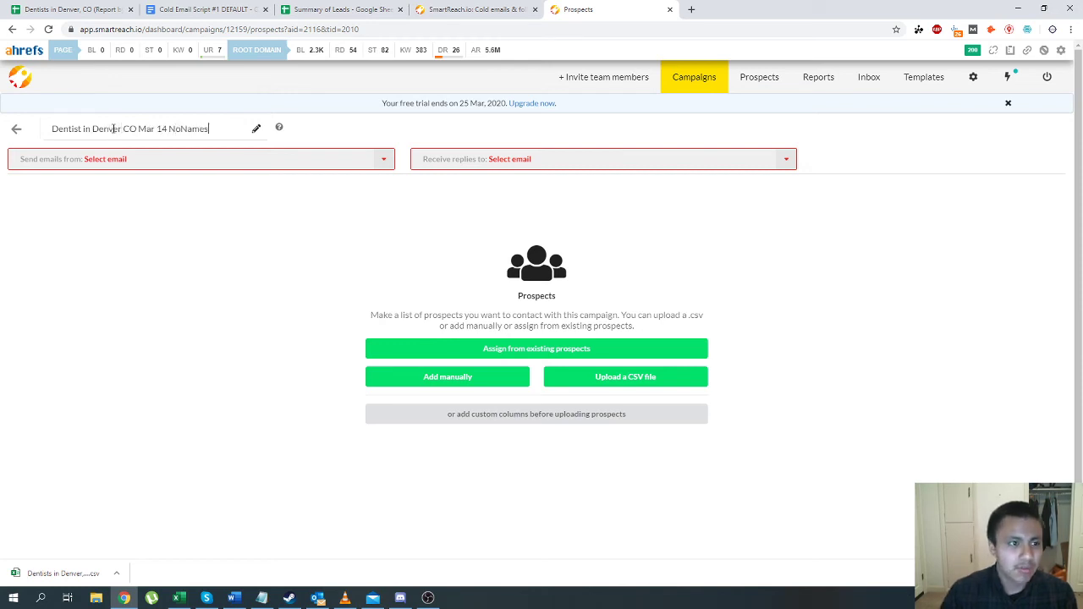
left_click(16, 129)
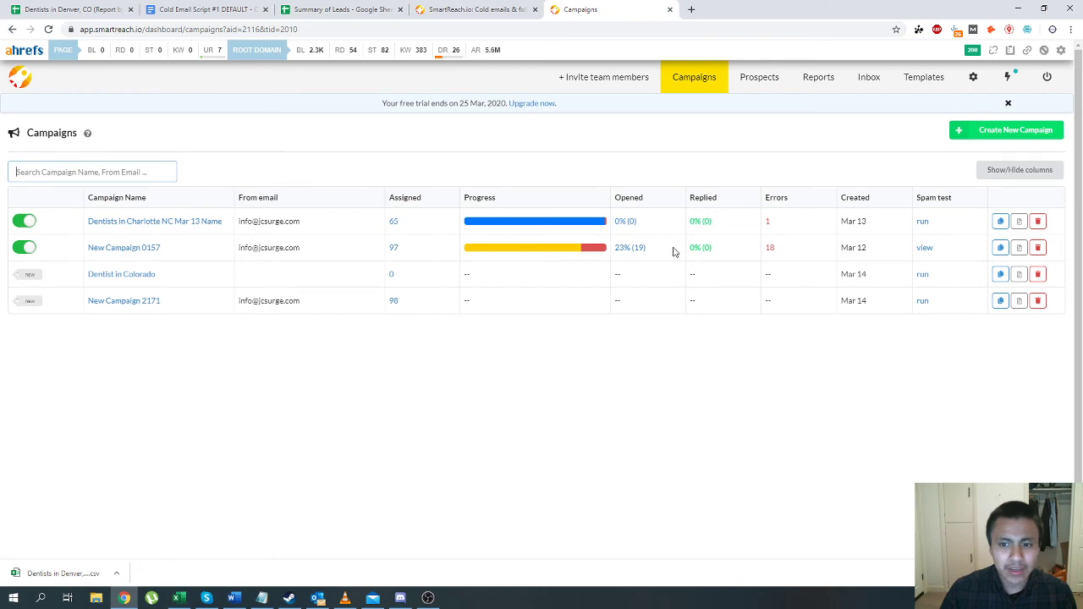
Step: Examine the opened, replied and error figures of New Campaign 0157 in the campaign list
left_click_drag(656, 250, 633, 248)
left_click_drag(717, 250, 708, 249)
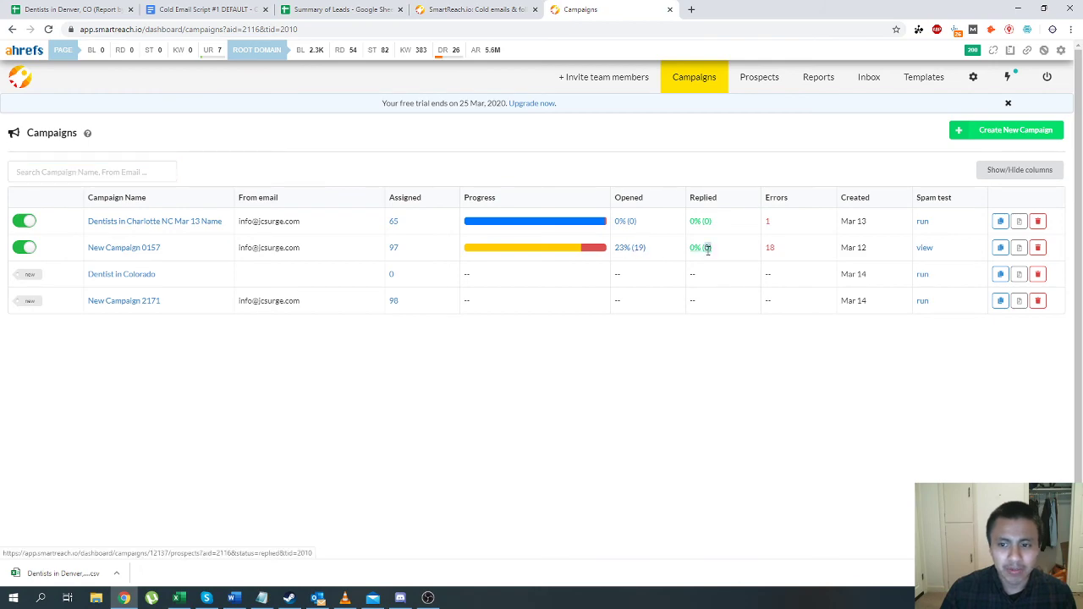
left_click_drag(793, 247, 766, 248)
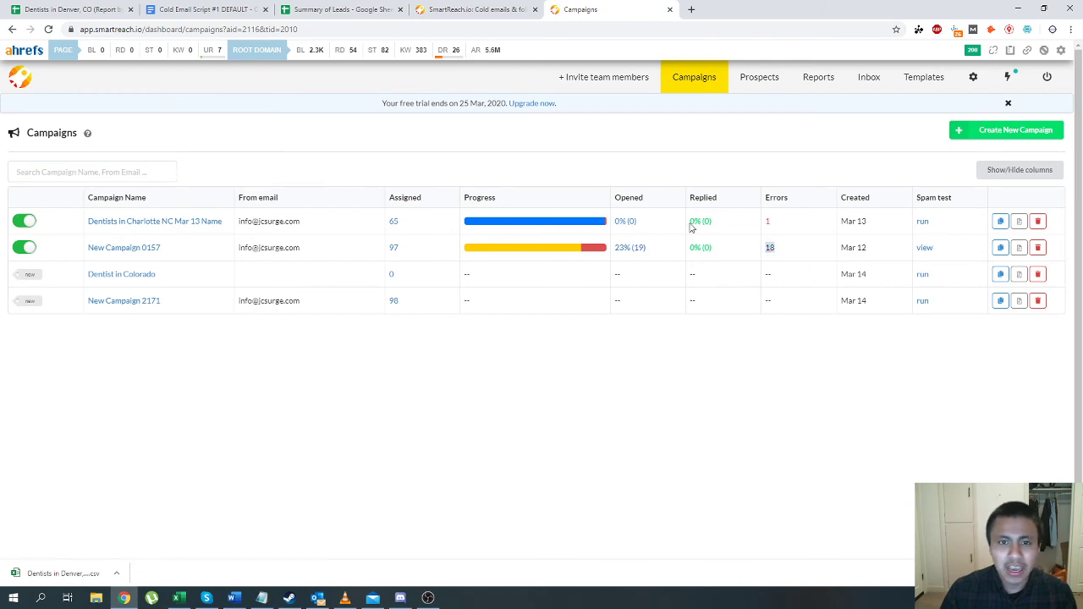
Step: Examine the First Email BR and OR columns for the Austin and Jacksonville dentists in Summary of Leads, and return to the campaign list
left_click(341, 7)
left_click(713, 264)
left_click(751, 263)
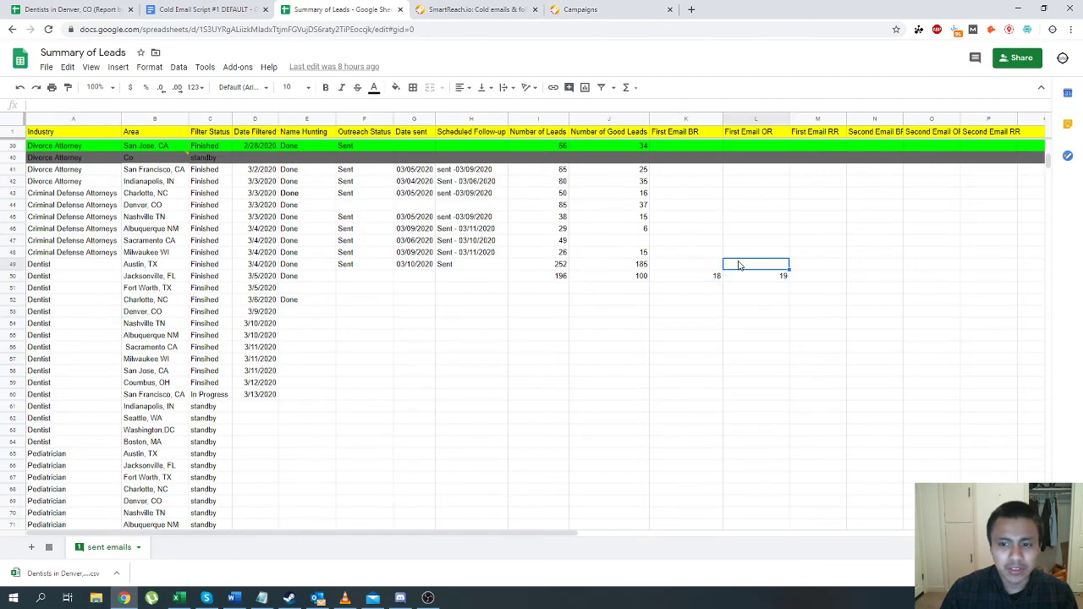
left_click(636, 250)
left_click(710, 272)
left_click(732, 264)
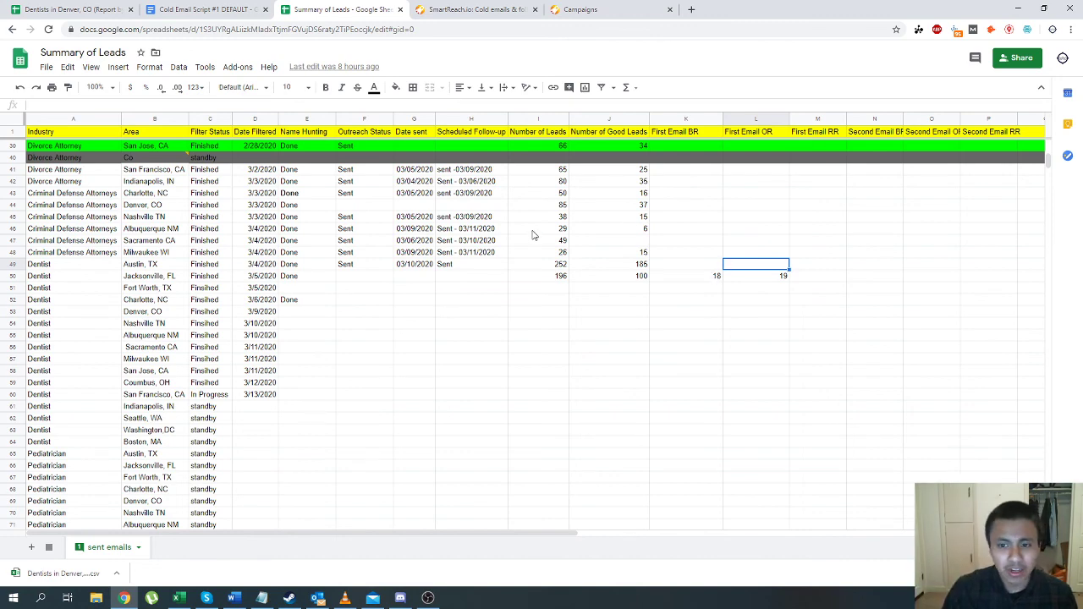
left_click(450, 5)
left_click(331, 5)
left_click(576, 6)
left_click(355, 7)
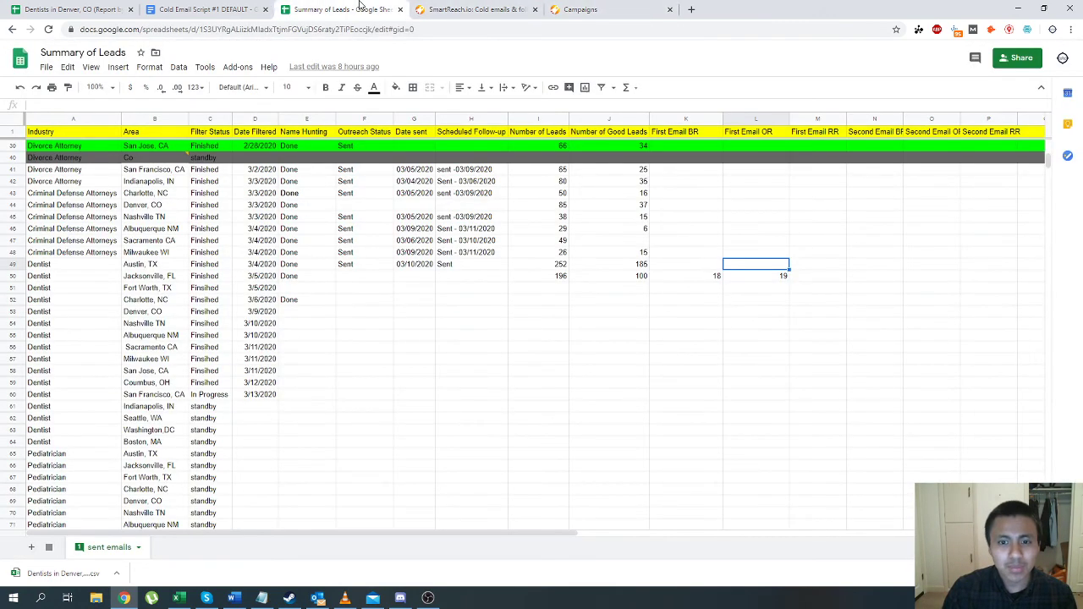
left_click(579, 9)
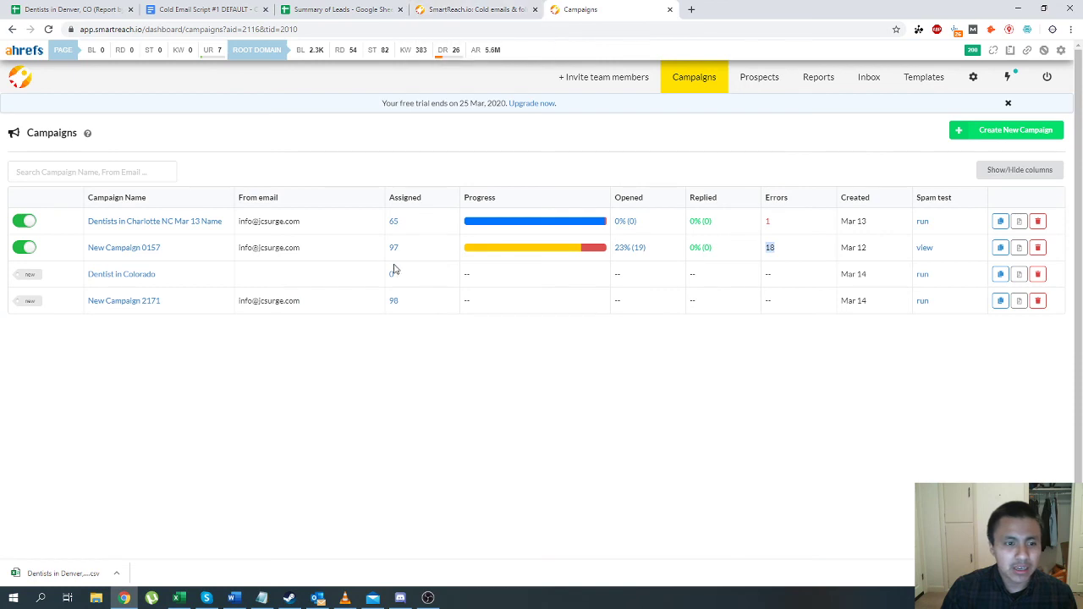